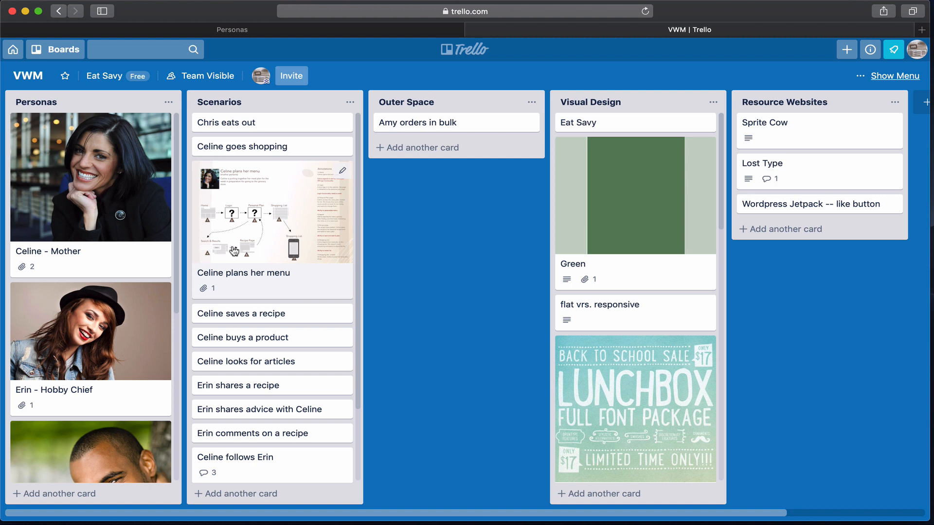
Examine the Trello board's persona list, the menu-planning scenario card and the mother persona card with its attachments
{"action": "scroll", "coordinate": [126, 305], "scroll_direction": "down", "scroll_amount": 5}
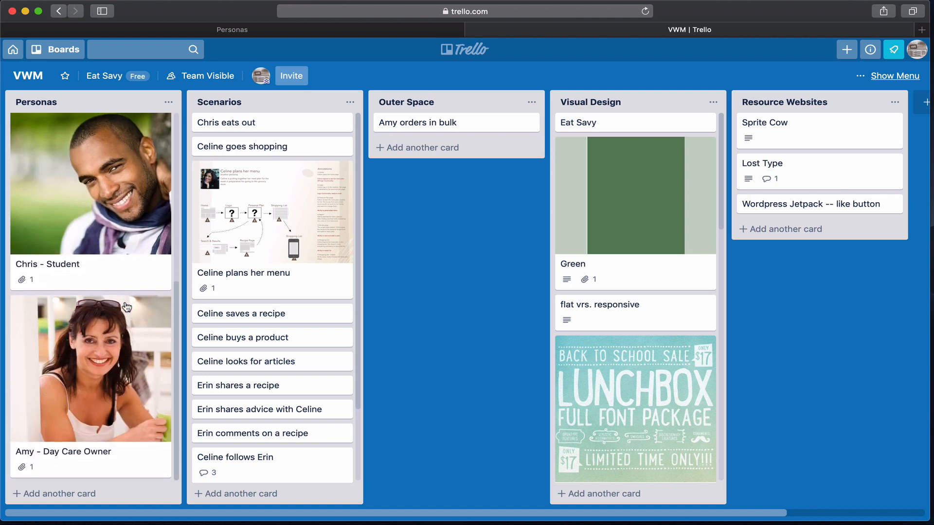
{"action": "scroll", "coordinate": [126, 306], "scroll_direction": "up", "scroll_amount": 6}
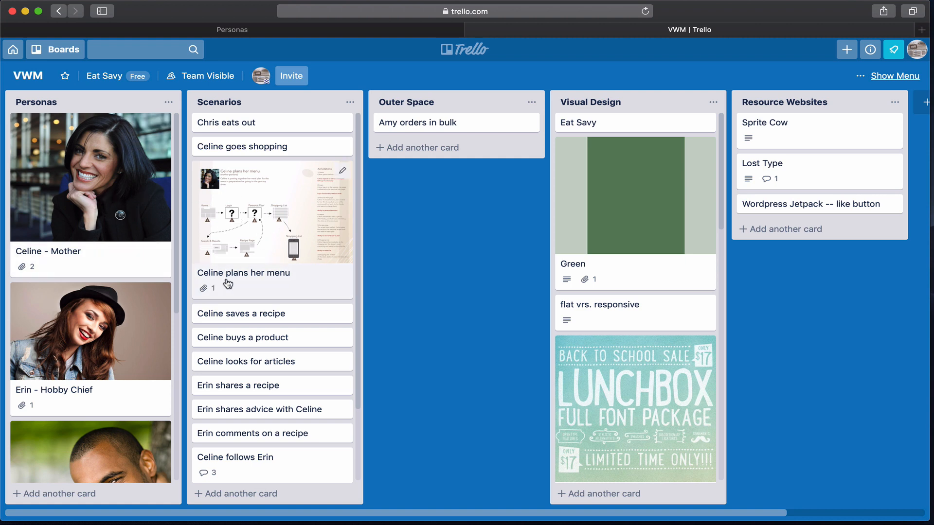
{"action": "left_click", "coordinate": [263, 277]}
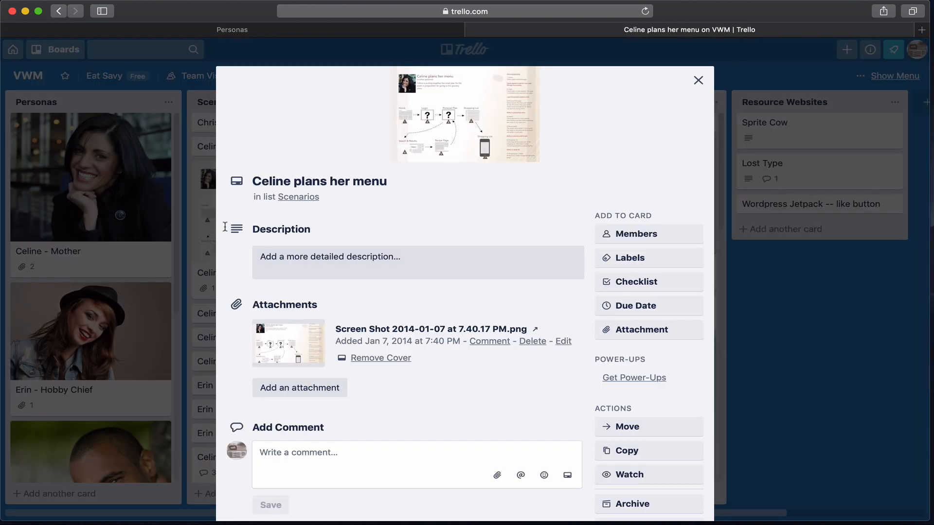
{"action": "left_click", "coordinate": [210, 214]}
{"action": "left_click", "coordinate": [130, 209]}
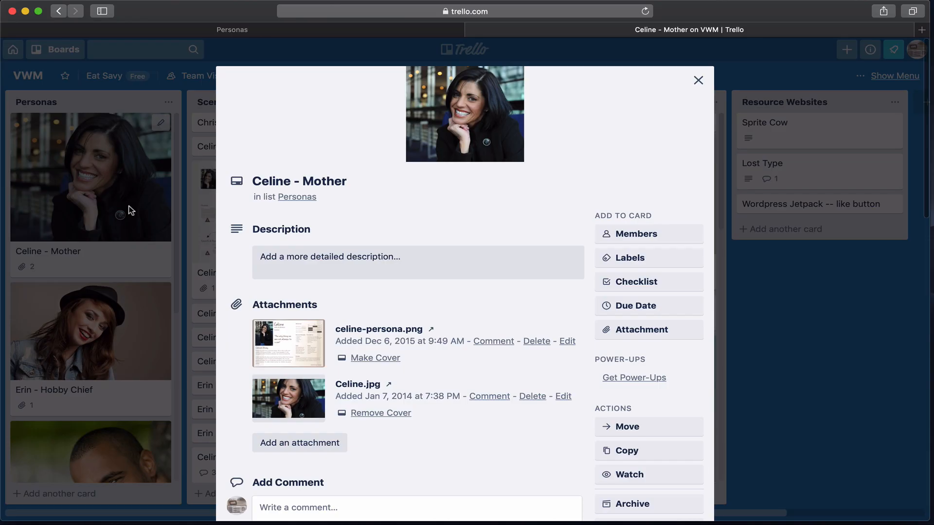
{"action": "scroll", "coordinate": [329, 368], "scroll_direction": "down", "scroll_amount": 5}
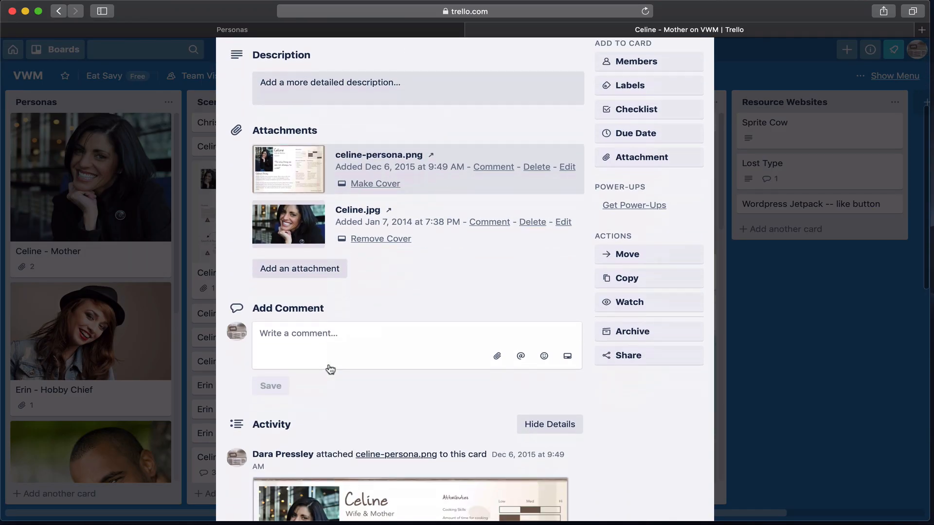
{"action": "scroll", "coordinate": [330, 370], "scroll_direction": "up", "scroll_amount": 5}
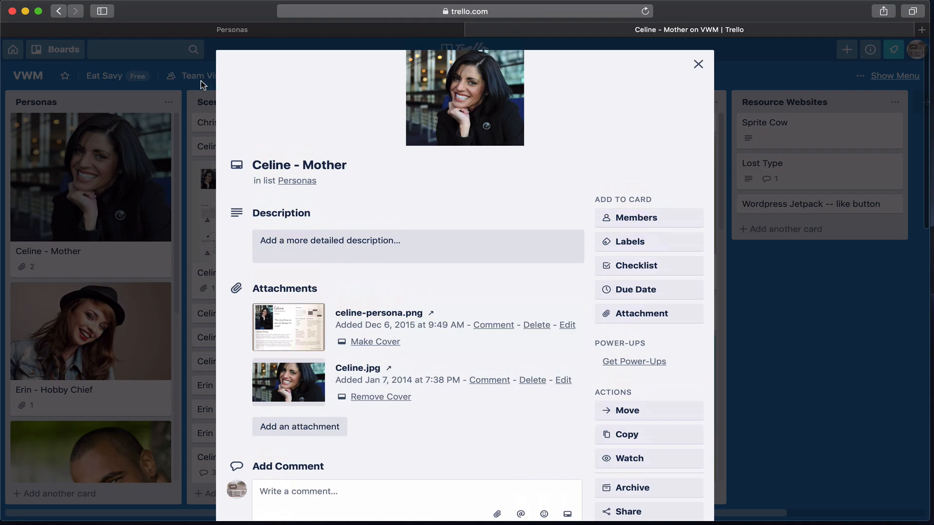
{"action": "left_click", "coordinate": [204, 86]}
Switch to Notion and insert an inline gallery database on the empty Personas page
{"action": "left_click", "coordinate": [232, 29]}
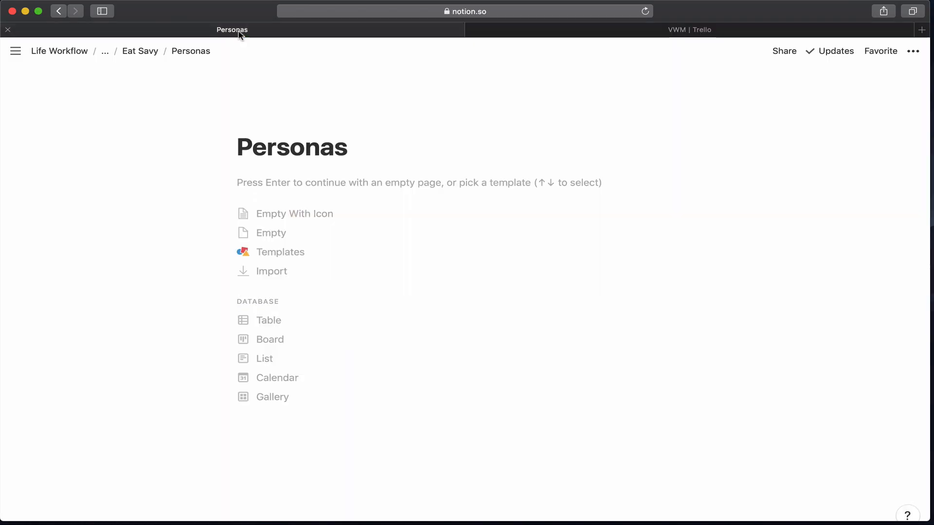
{"action": "left_click", "coordinate": [243, 190]}
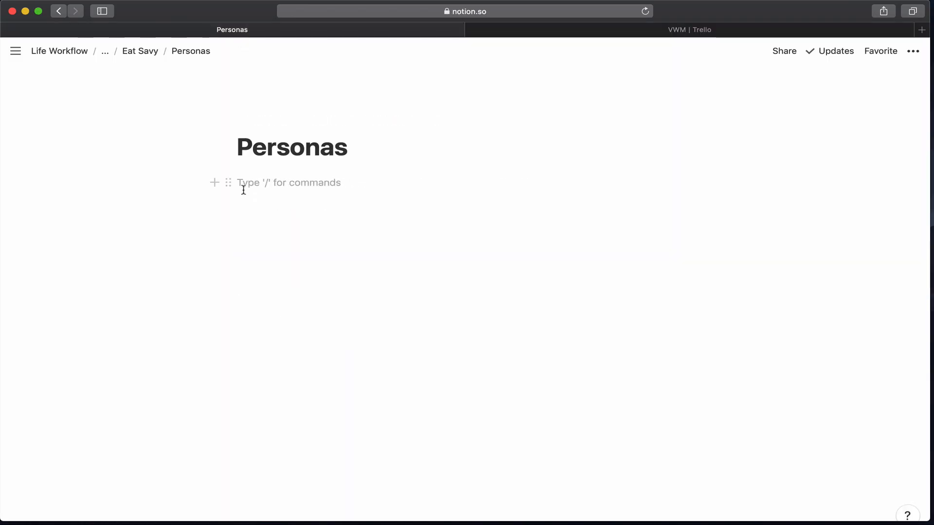
{"action": "type", "text": "/gal"}
{"action": "key", "text": "Return"}
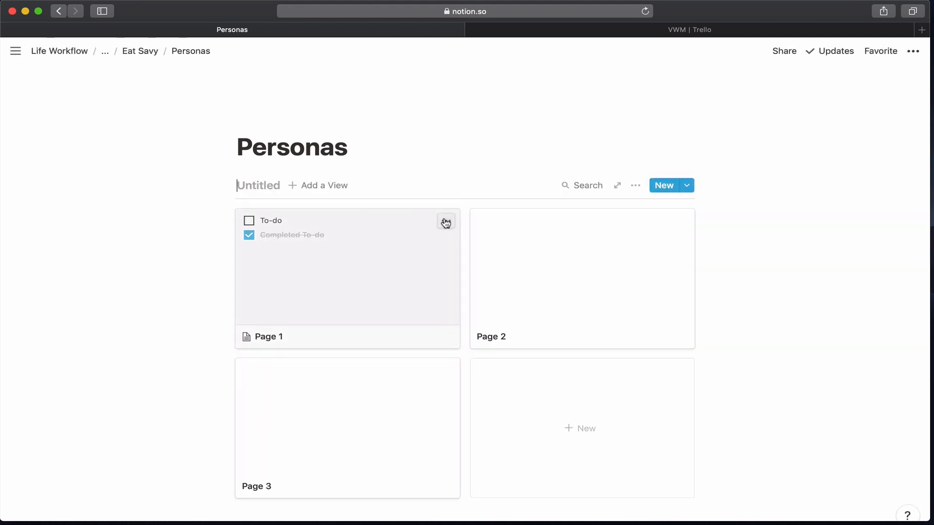
Delete the Page 1 sample card from the gallery and title the gallery "es-Personas"
{"action": "left_click", "coordinate": [444, 223]}
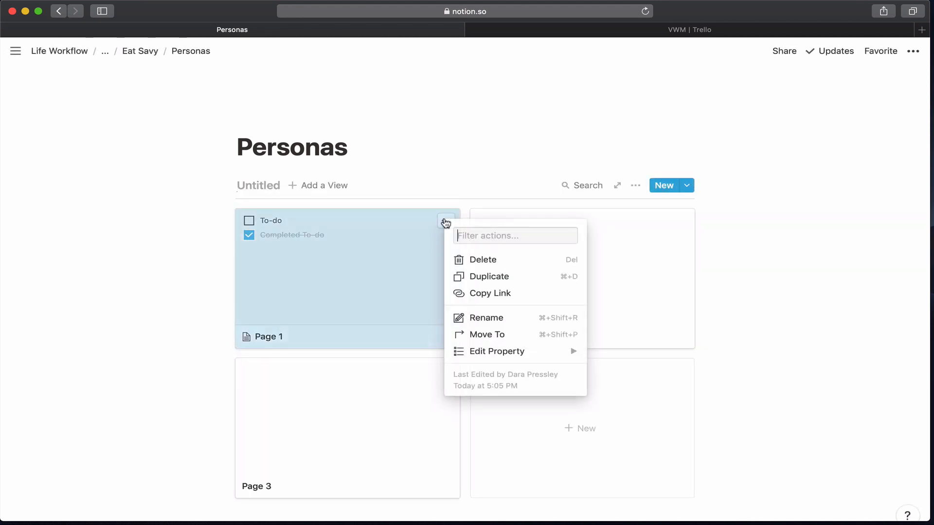
{"action": "left_click", "coordinate": [472, 262]}
{"action": "type", "text": "es"}
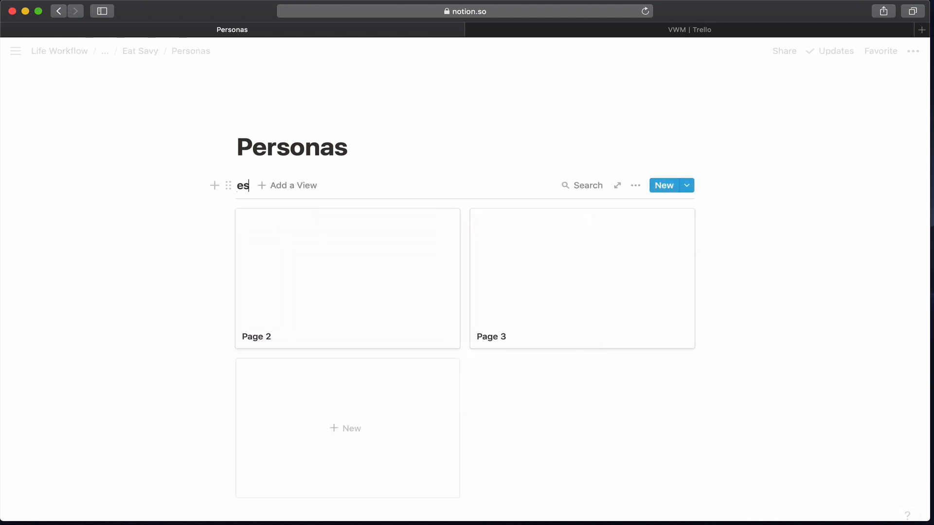
{"action": "type", "text": "-Personas"}
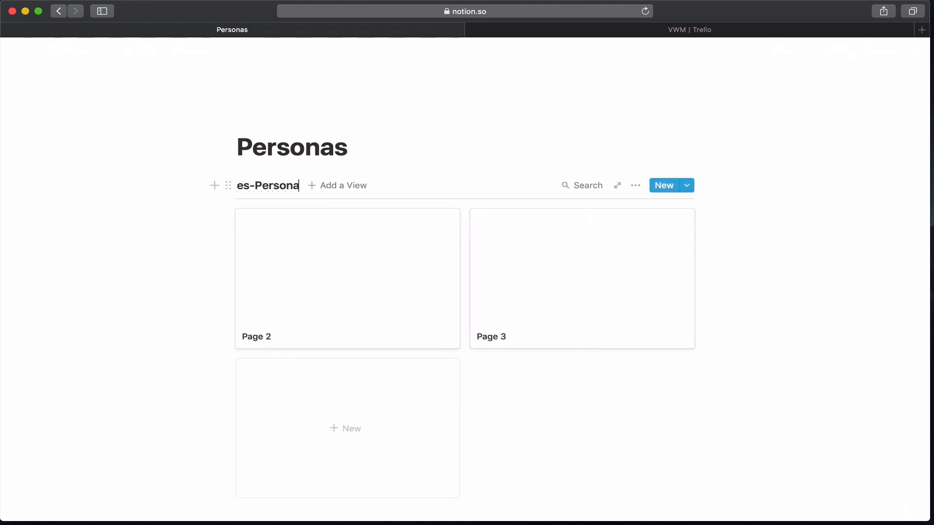
Open the Page 2 card and replace its title with the mother persona's first name
{"action": "left_click", "coordinate": [322, 245]}
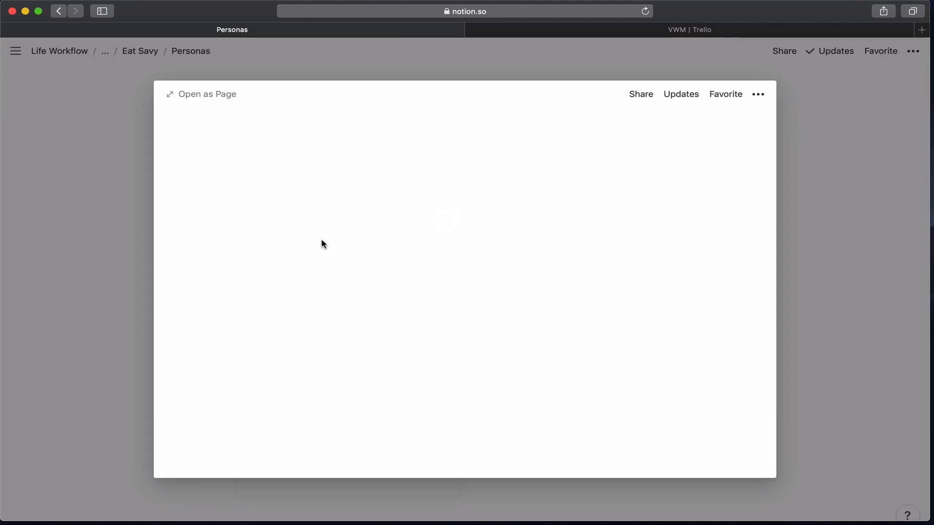
{"action": "left_click_drag", "start_coordinate": [319, 161], "coordinate": [223, 163]}
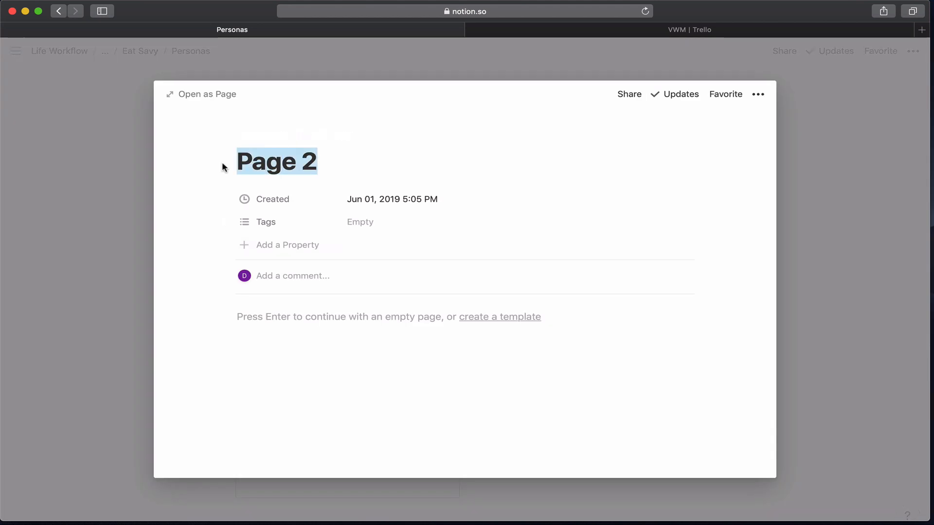
{"action": "type", "text": "Celine"}
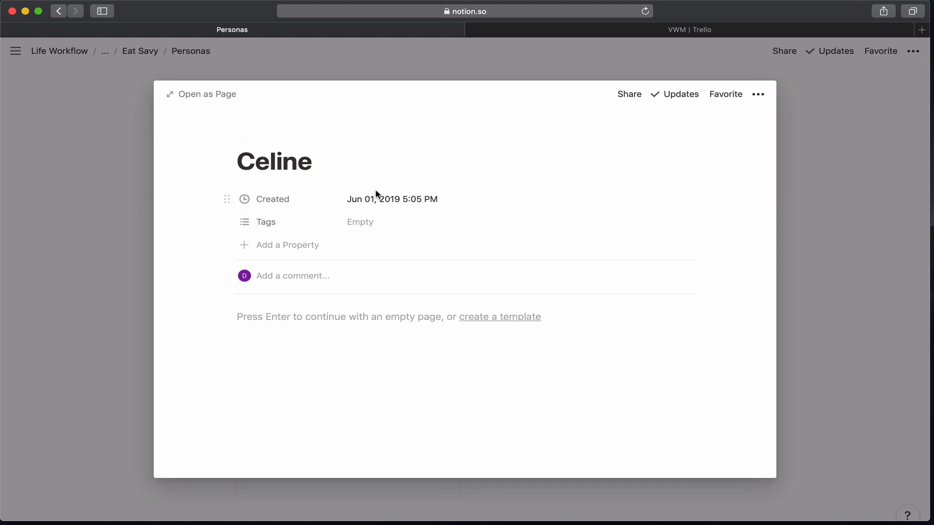
Switch to Trello and read the mother persona's attached persona sheet, including the story, attributes, goals and frustrations
{"action": "left_click", "coordinate": [554, 33]}
{"action": "left_click", "coordinate": [133, 211]}
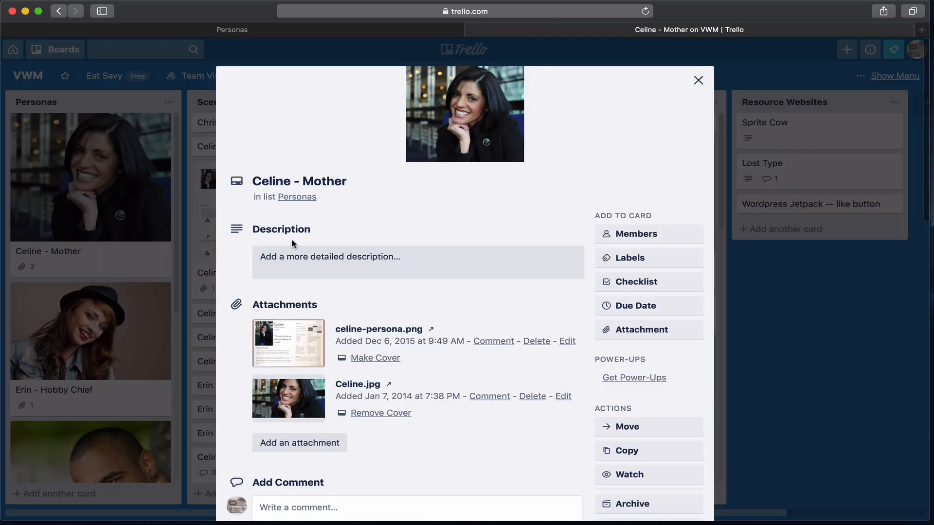
{"action": "left_click", "coordinate": [310, 344]}
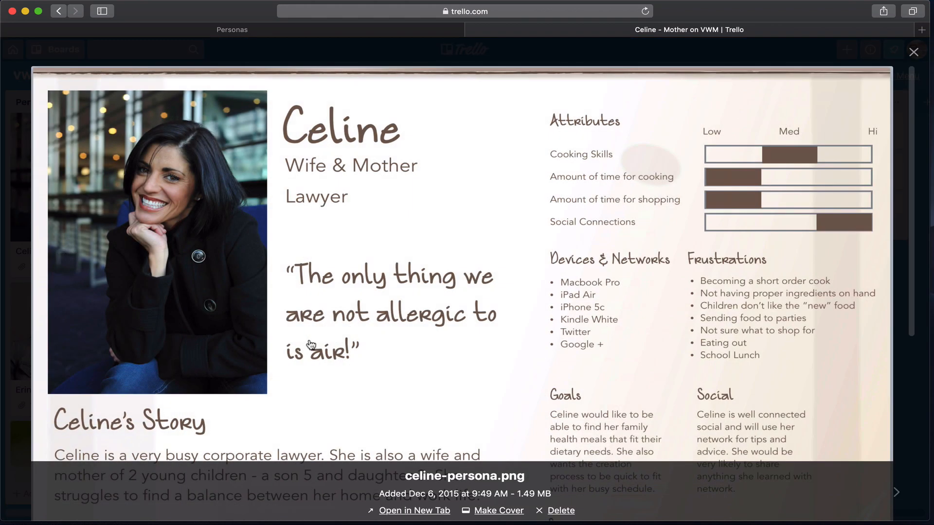
{"action": "scroll", "coordinate": [379, 264], "scroll_direction": "down", "scroll_amount": 5}
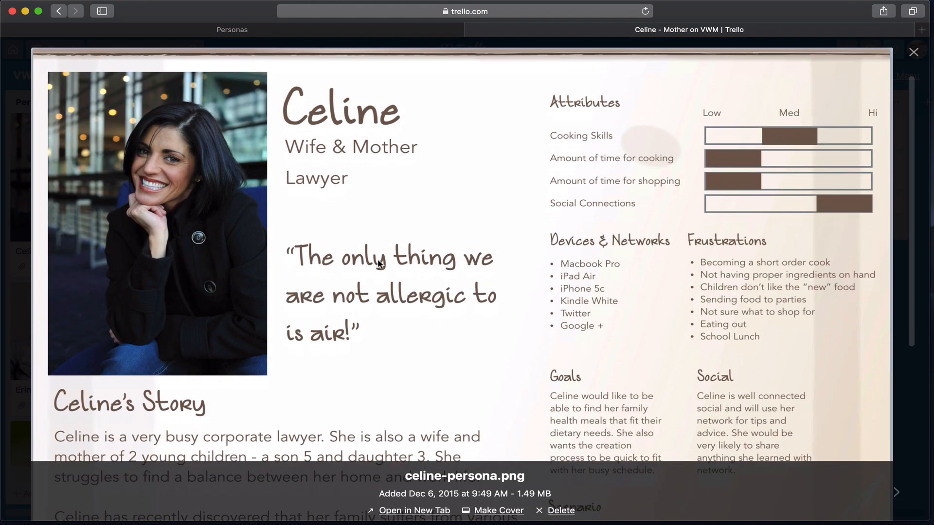
{"action": "scroll", "coordinate": [378, 260], "scroll_direction": "down", "scroll_amount": 3}
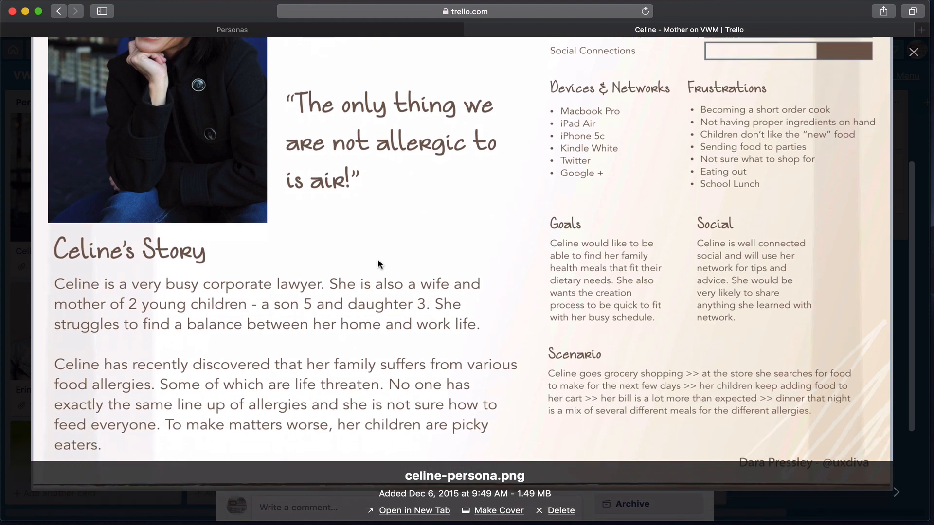
{"action": "scroll", "coordinate": [378, 264], "scroll_direction": "up", "scroll_amount": 6}
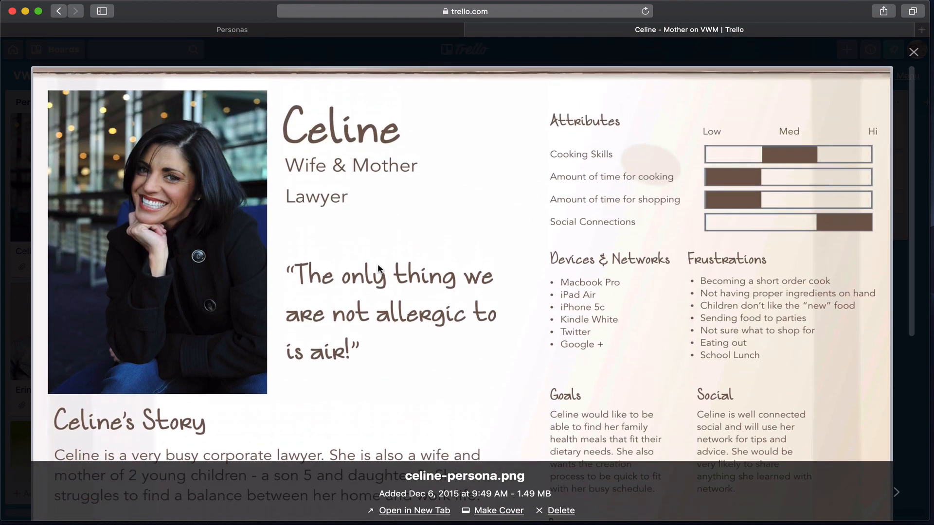
{"action": "scroll", "coordinate": [378, 266], "scroll_direction": "down", "scroll_amount": 7}
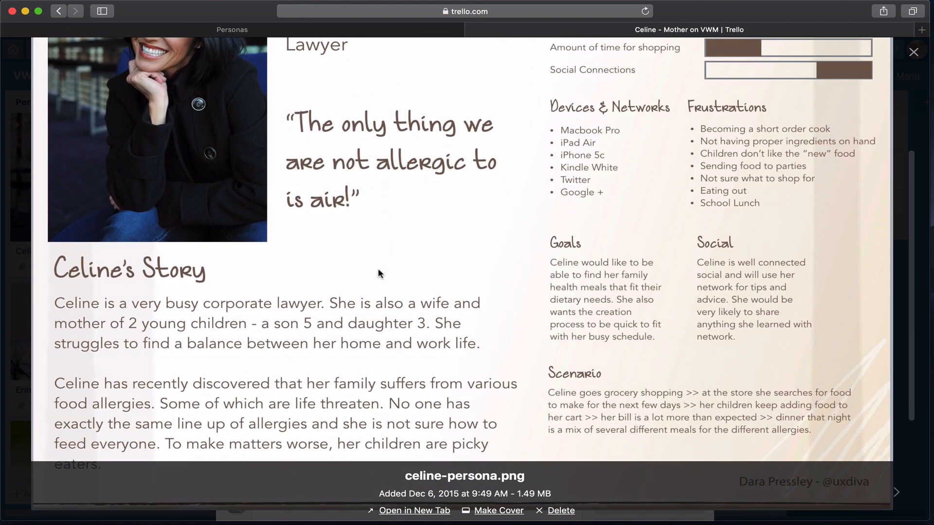
{"action": "scroll", "coordinate": [378, 268], "scroll_direction": "up", "scroll_amount": 5}
{"action": "scroll", "coordinate": [379, 275], "scroll_direction": "up", "scroll_amount": 2}
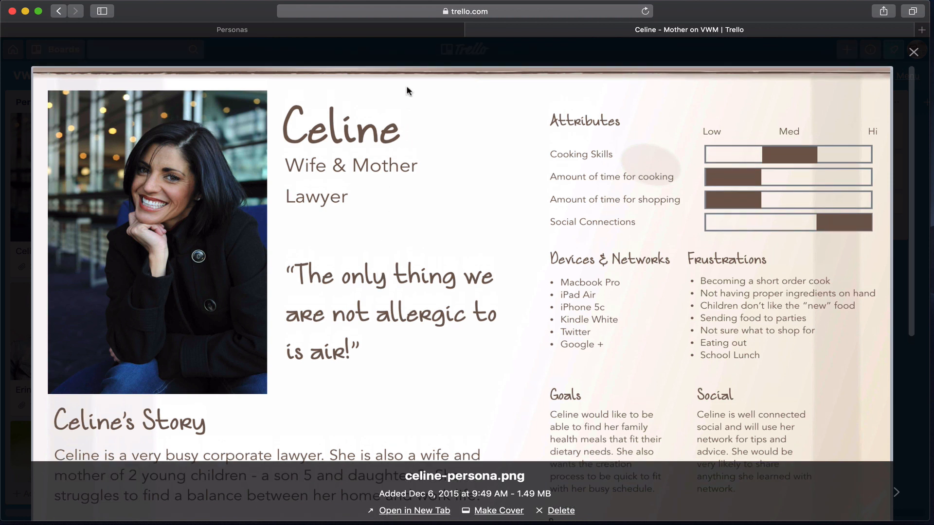
{"action": "left_click", "coordinate": [412, 59]}
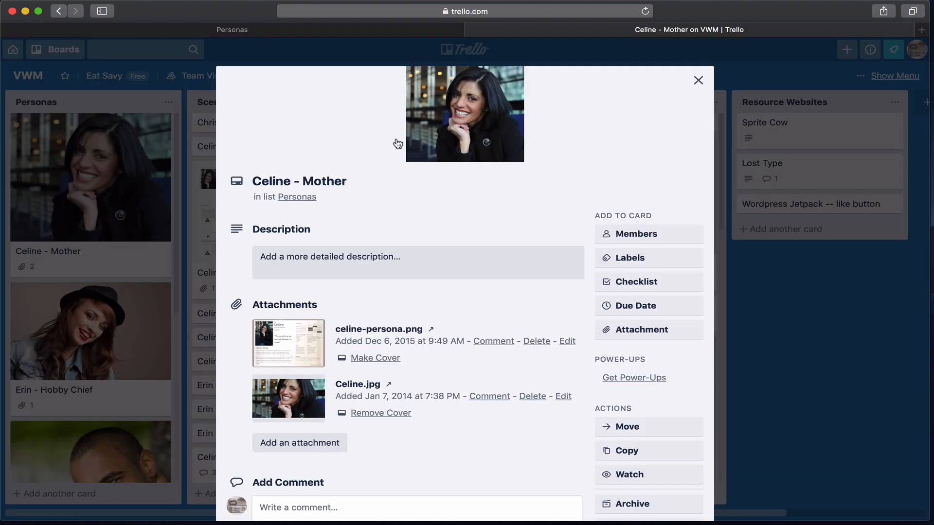
Switch back to Notion and delete the Created property from the mother persona's page
{"action": "left_click", "coordinate": [349, 34]}
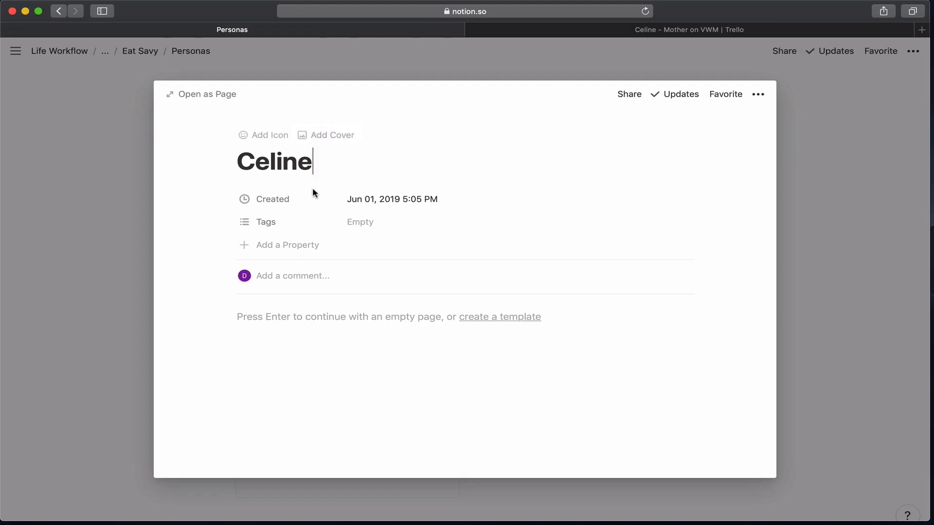
{"action": "left_click", "coordinate": [291, 201]}
{"action": "mouse_move", "coordinate": [287, 274]}
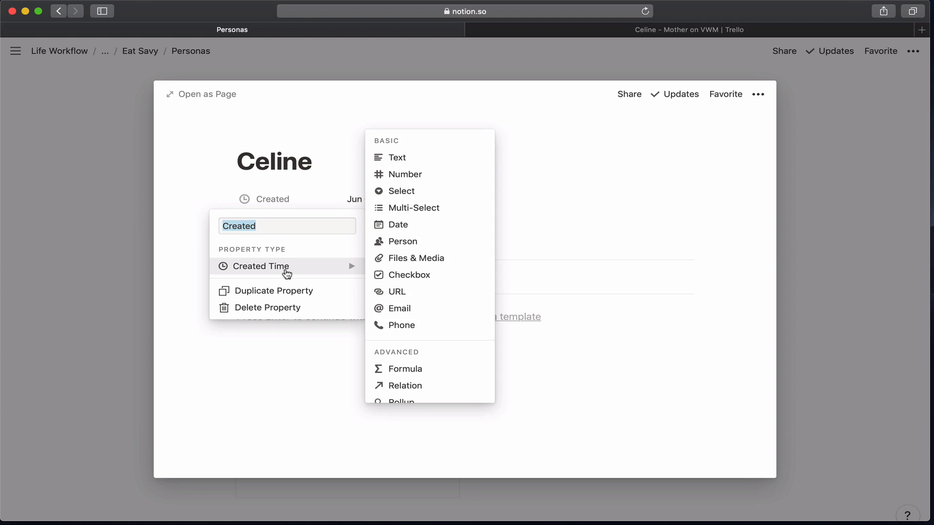
{"action": "left_click", "coordinate": [266, 227]}
{"action": "left_click", "coordinate": [194, 224]}
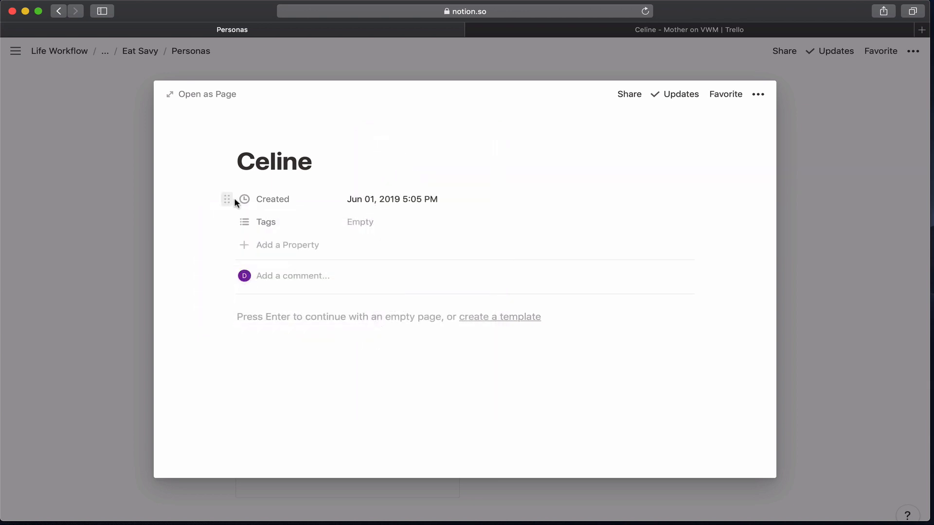
{"action": "left_click", "coordinate": [227, 199]}
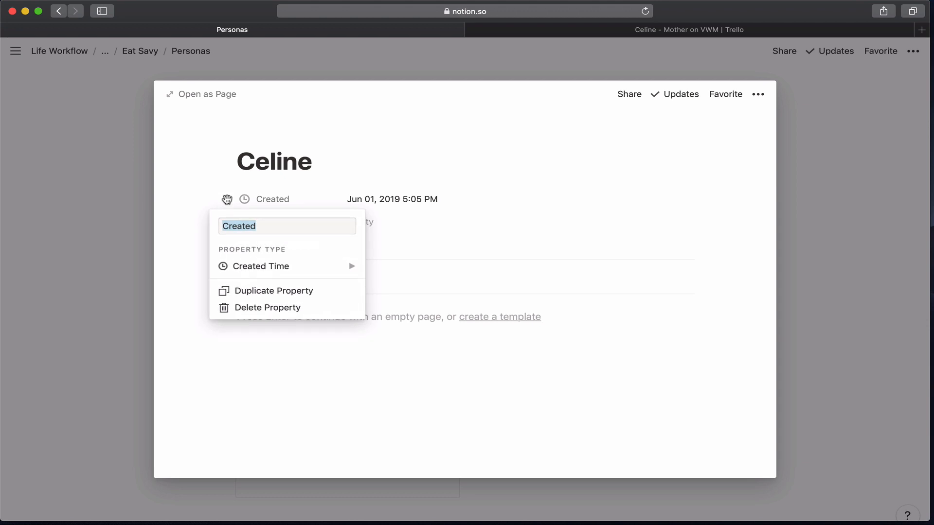
{"action": "left_click", "coordinate": [243, 307]}
{"action": "left_click", "coordinate": [402, 291]}
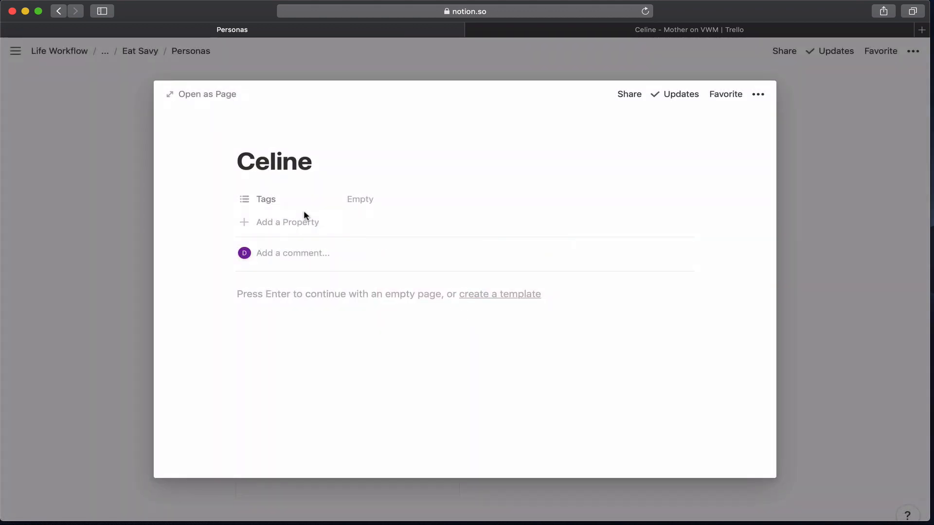
Create the tags "primary" and "consumer" and assign both to the mother persona's page
{"action": "left_click", "coordinate": [371, 205]}
{"action": "type", "text": "pr"}
{"action": "key", "text": "BackSpace"}
{"action": "key", "text": "BackSpace"}
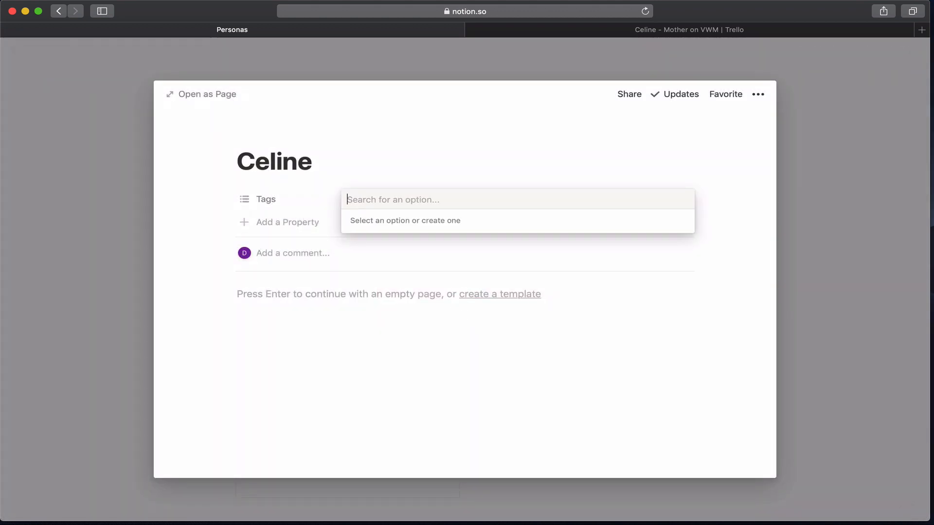
{"action": "type", "text": "prema"}
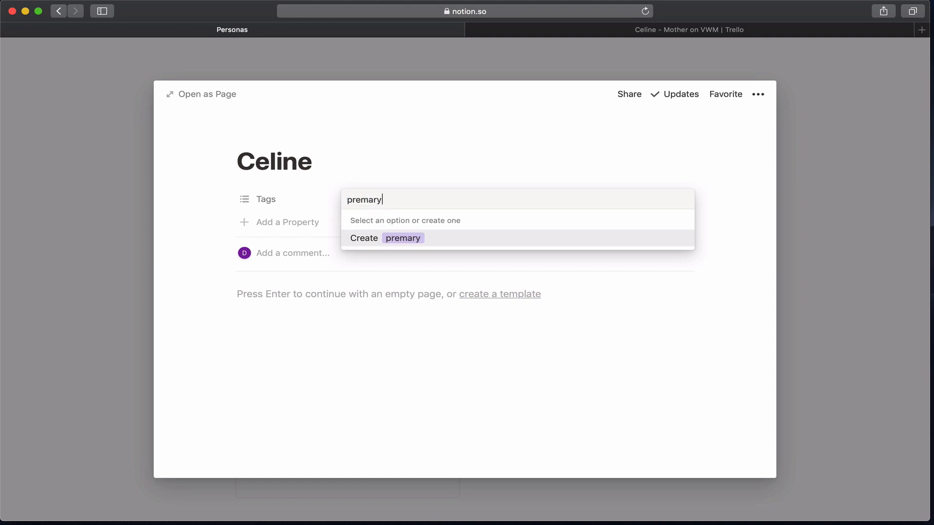
{"action": "type", "text": "ry"}
{"action": "key", "text": "Return"}
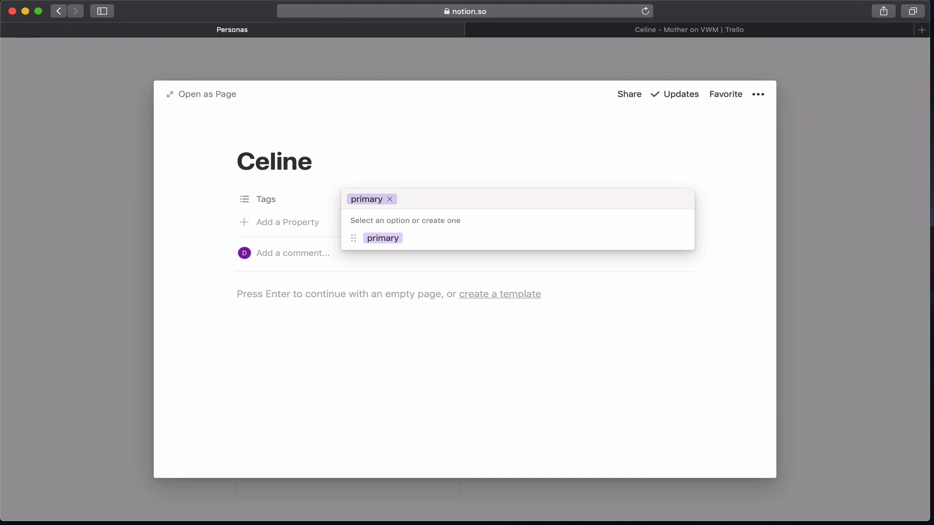
{"action": "type", "text": "consumer"}
{"action": "key", "text": "Return"}
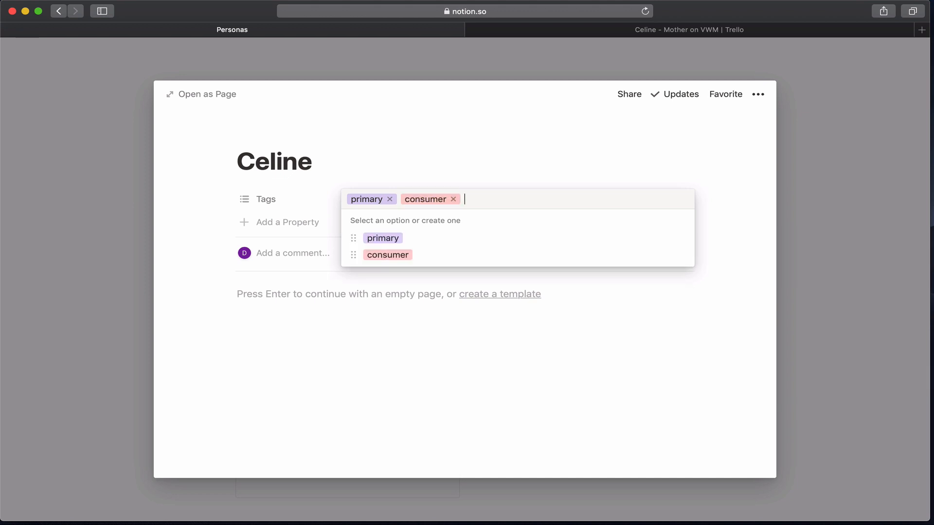
{"action": "left_click", "coordinate": [327, 166]}
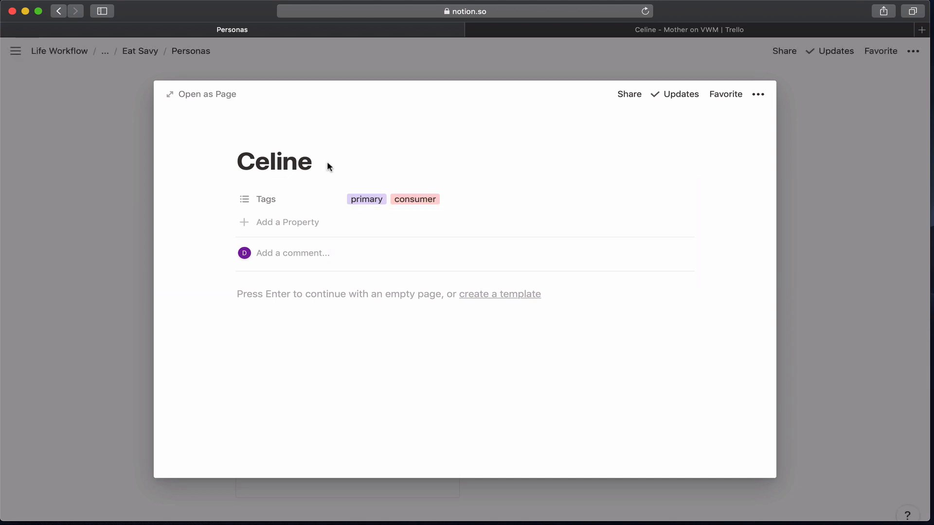
Append "-mother&lawyer" to the mother persona's page title, correcting the misspelled last word to "lawyer"
{"action": "left_click", "coordinate": [327, 167]}
{"action": "type", "text": "-m"}
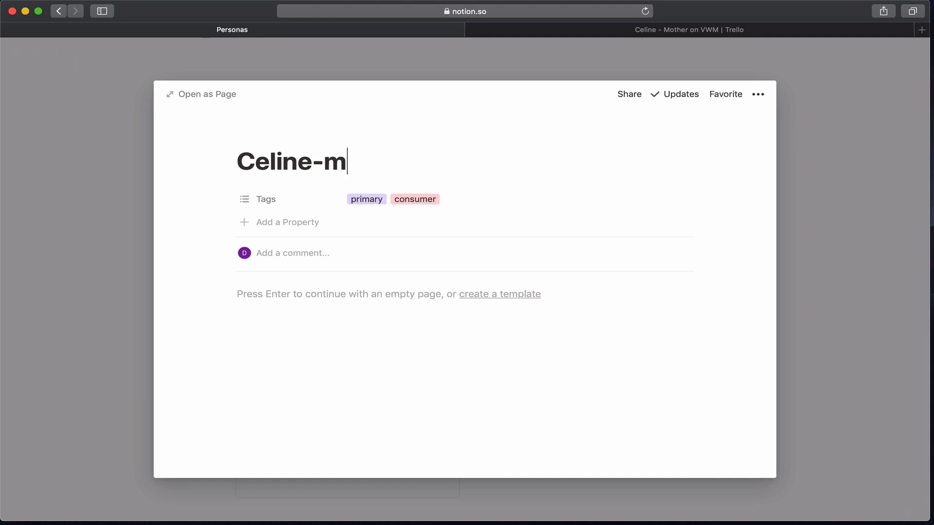
{"action": "type", "text": "other&"}
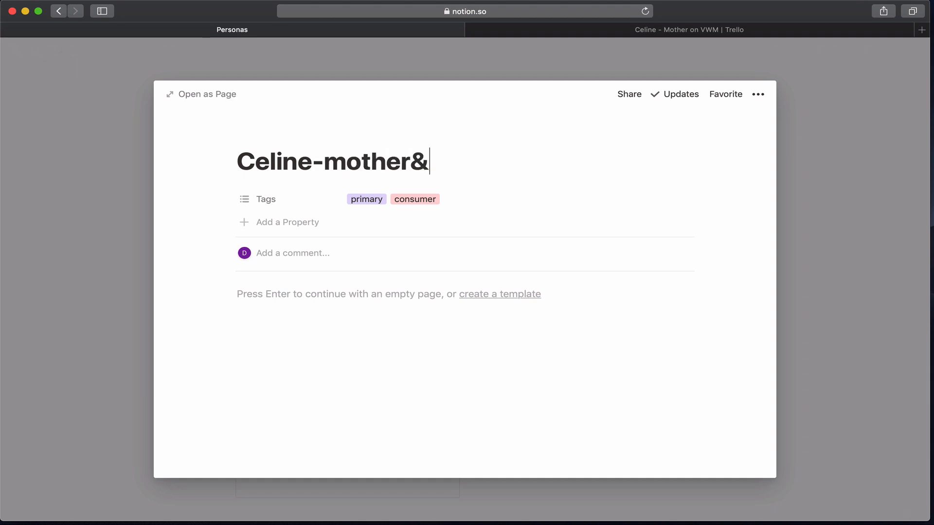
{"action": "type", "text": "laywer"}
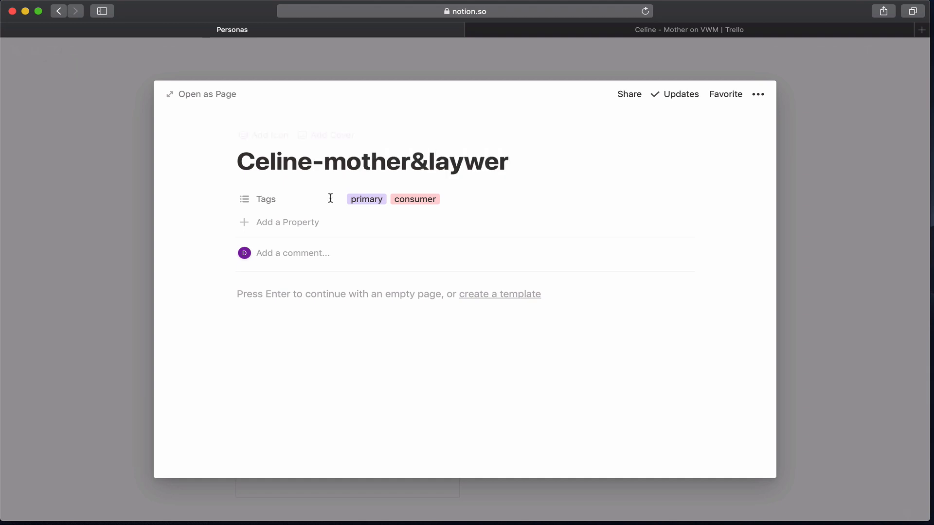
{"action": "key", "text": "Return"}
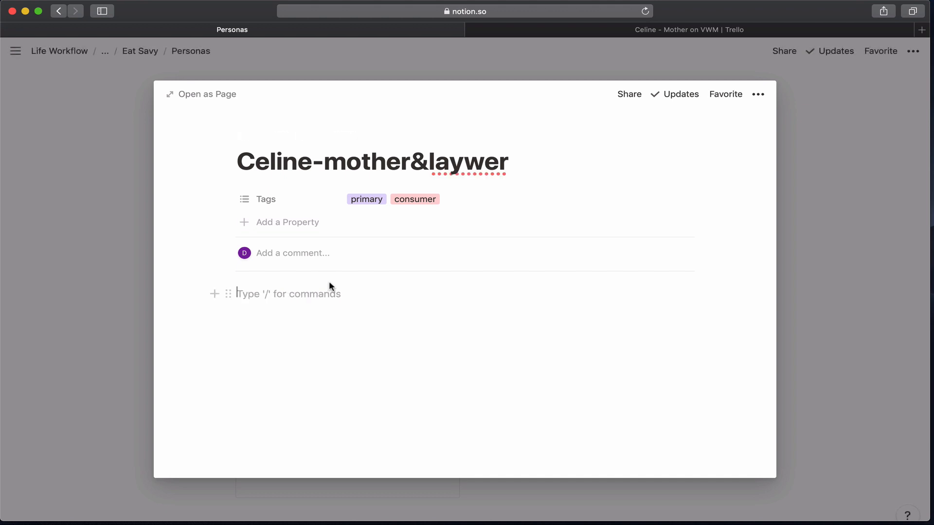
{"action": "left_click", "coordinate": [452, 162]}
{"action": "right_click", "coordinate": [473, 162]}
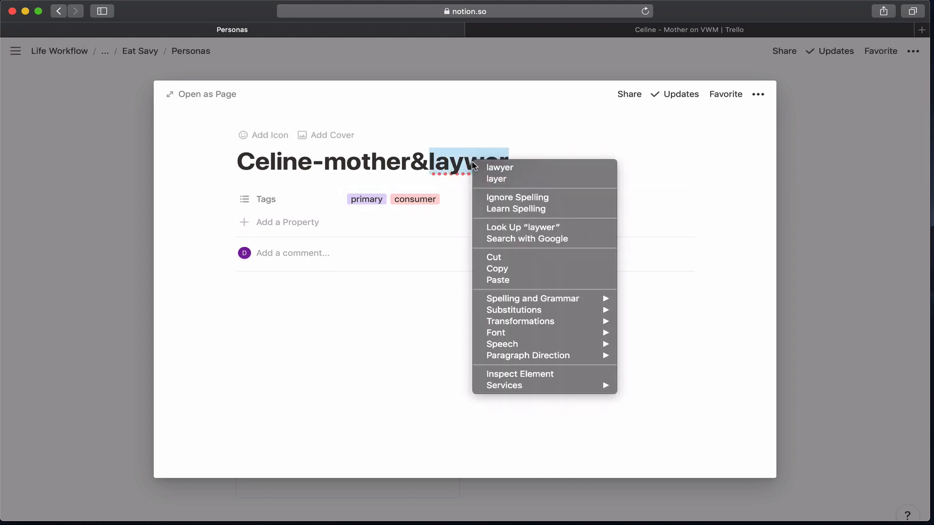
{"action": "left_click", "coordinate": [481, 168]}
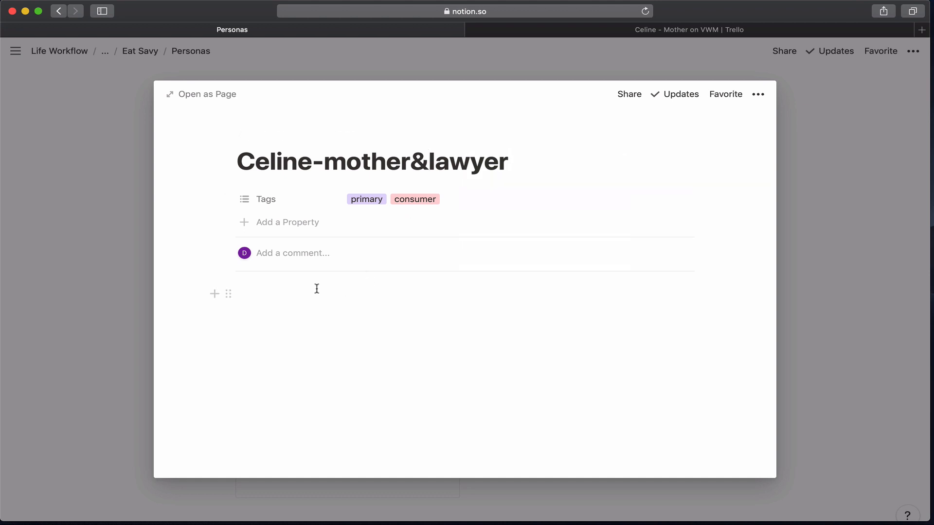
Turn on full width for the mother persona's page and open it as a full page
{"action": "left_click", "coordinate": [757, 98]}
{"action": "left_click", "coordinate": [813, 199]}
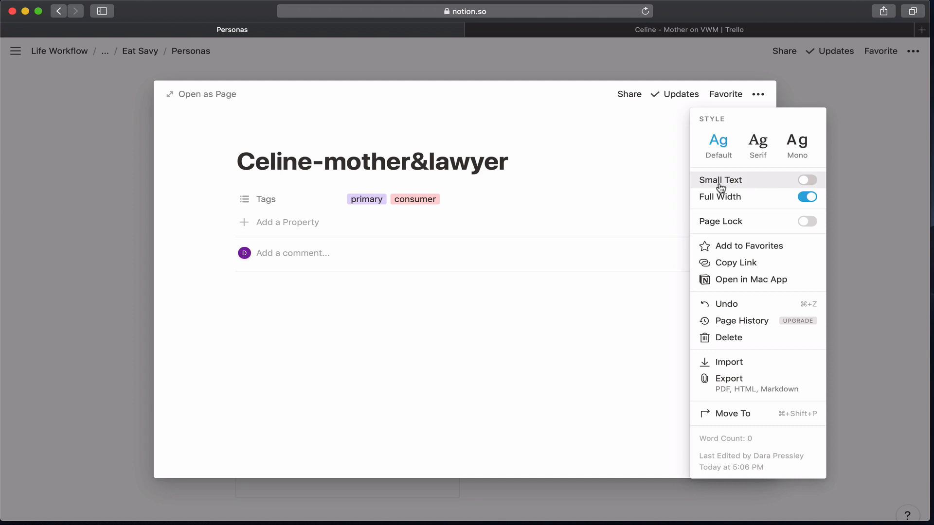
{"action": "left_click", "coordinate": [514, 319]}
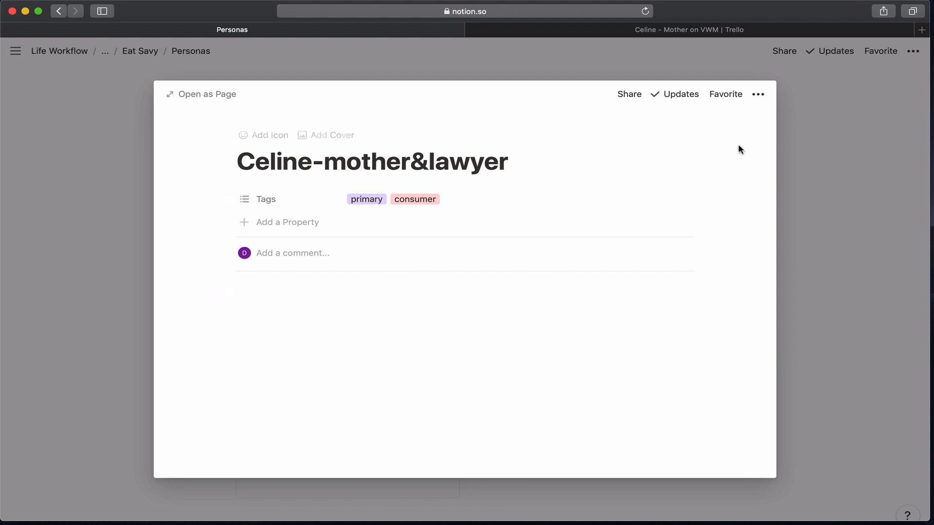
{"action": "left_click", "coordinate": [214, 94]}
Switch to Finder and insert celine-persona.png from the Personas folder as an image in the mother persona's page body
{"action": "left_click", "coordinate": [175, 275]}
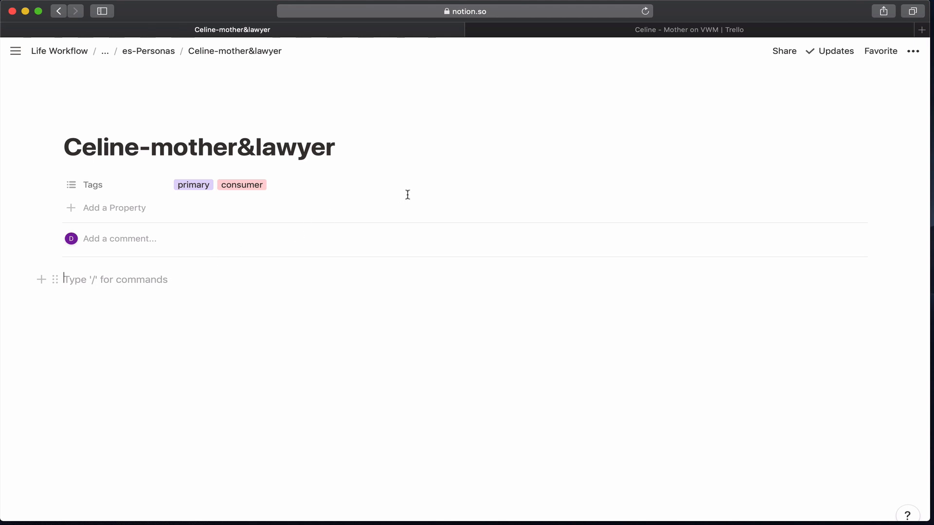
{"action": "key", "text": "super+Tab"}
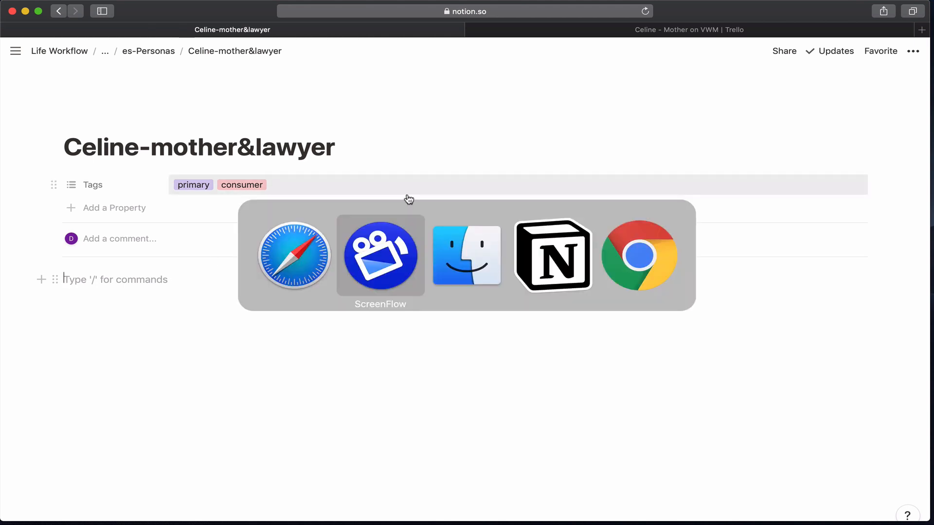
{"action": "key", "text": "super+Tab"}
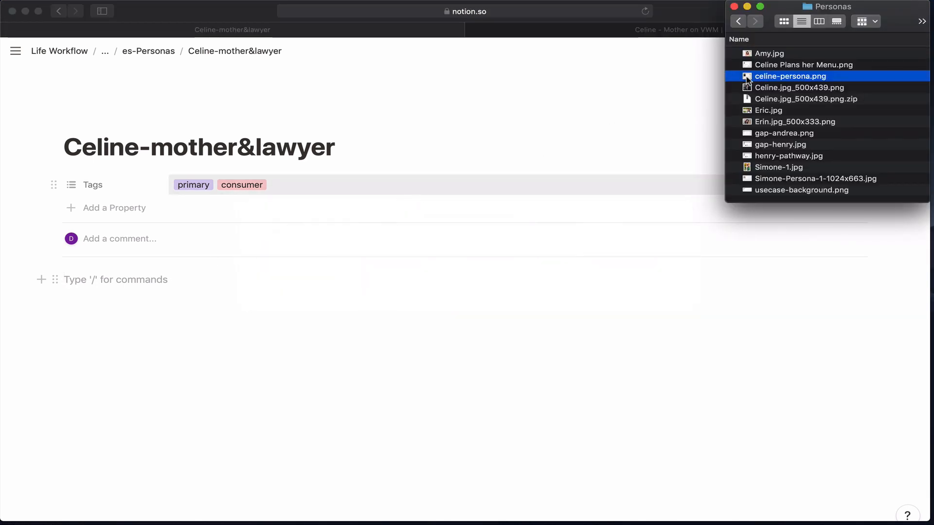
{"action": "left_click_drag", "start_coordinate": [747, 81], "coordinate": [431, 278]}
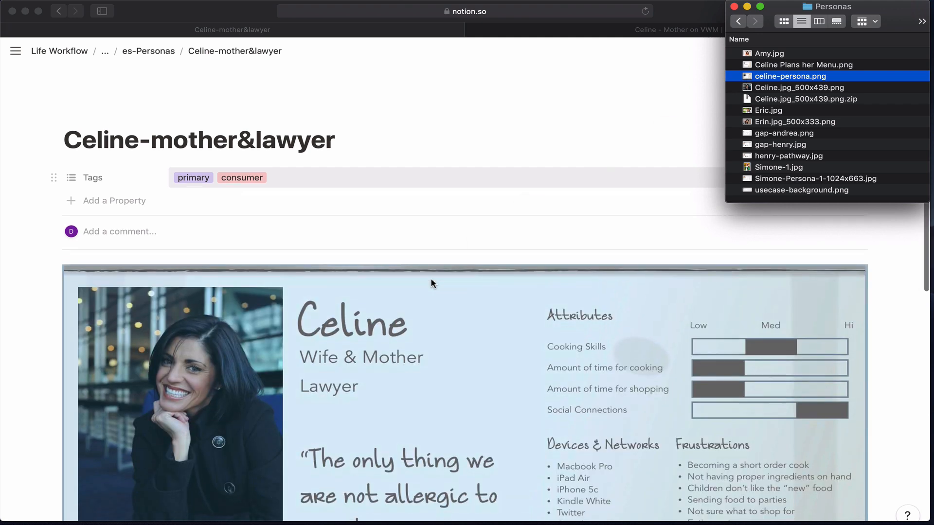
Add the text line "Download:" beneath the persona sheet image
{"action": "scroll", "coordinate": [430, 278], "scroll_direction": "down", "scroll_amount": 10}
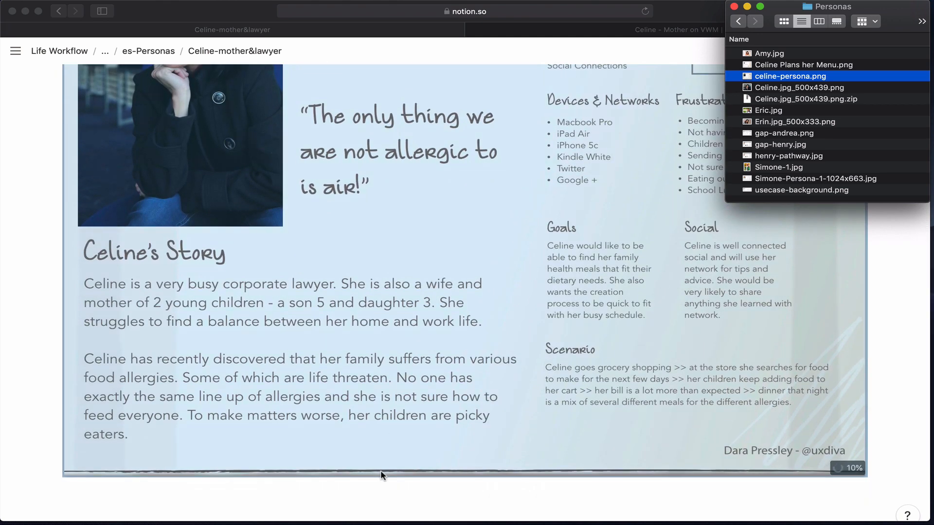
{"action": "left_click", "coordinate": [380, 482]}
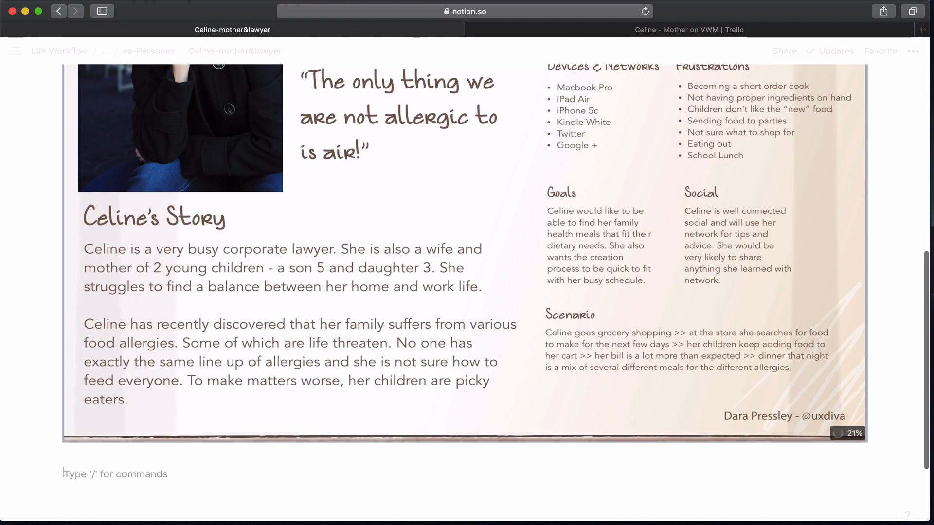
{"action": "type", "text": "Don"}
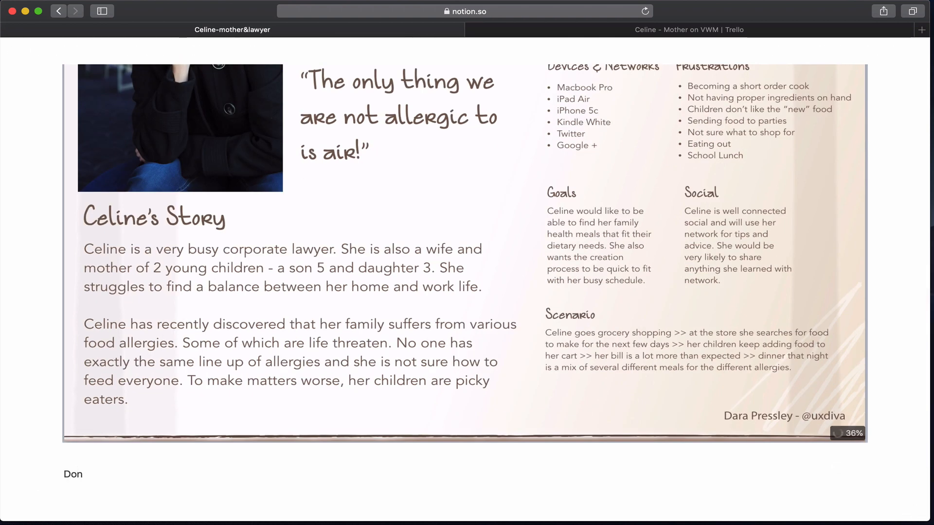
{"action": "type", "text": "wnload"}
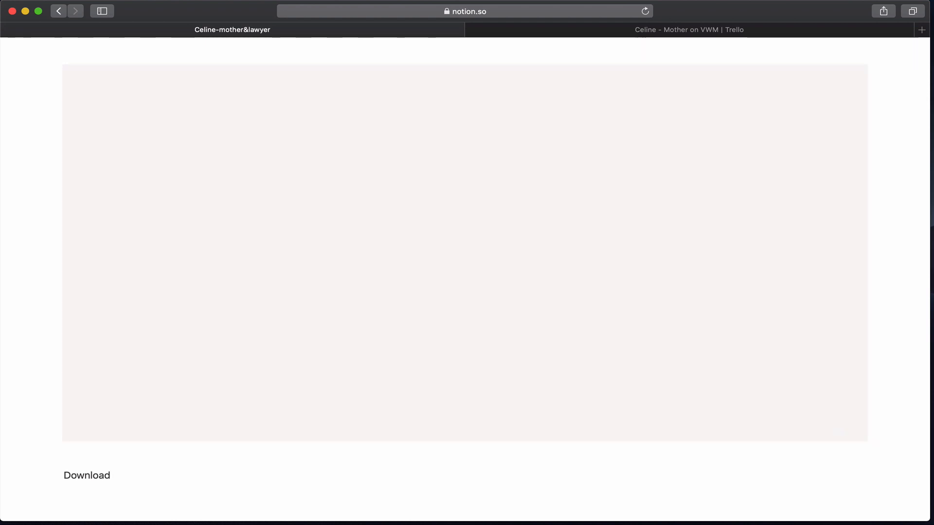
{"action": "type", "text": ":"}
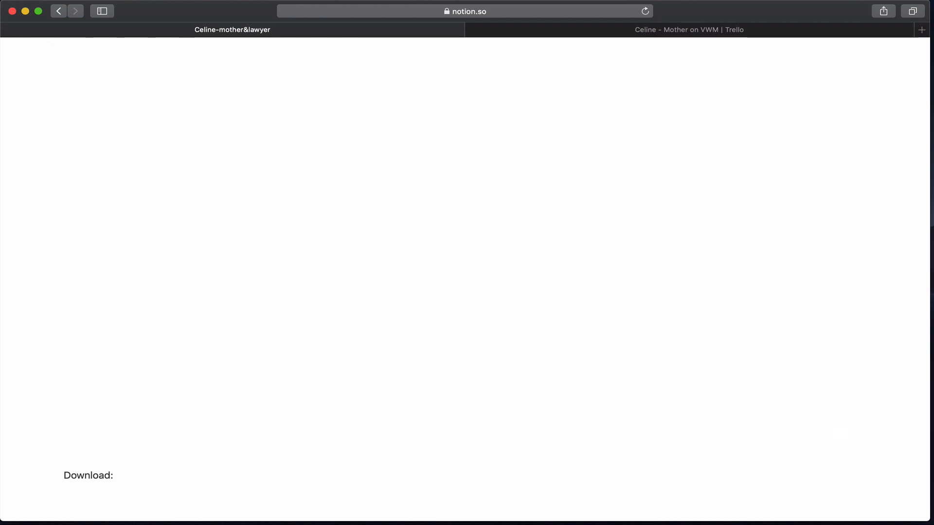
Switch to Finder and attach Celine.jpg_500x439.png.zip on a new line below the "Download:" text
{"action": "key", "text": "Return"}
{"action": "key", "text": "super+Tab"}
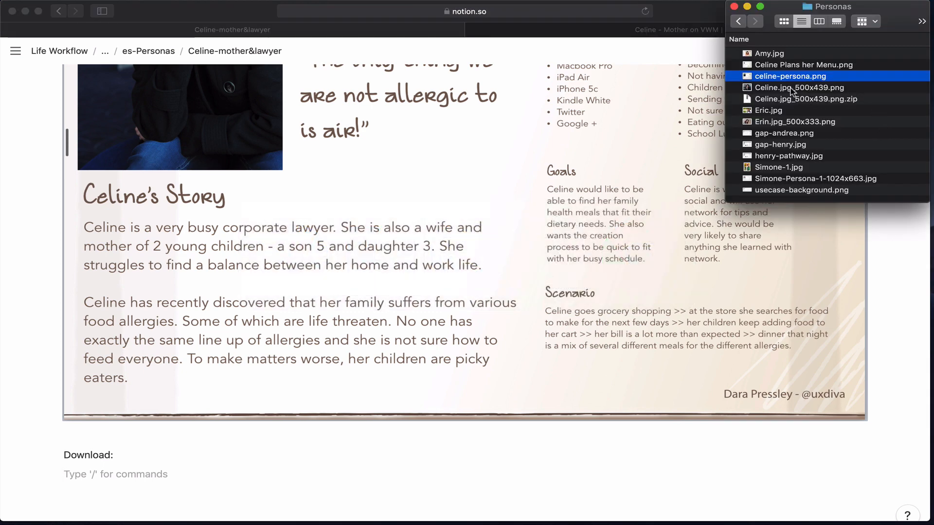
{"action": "left_click_drag", "start_coordinate": [791, 92], "coordinate": [834, 92]}
{"action": "left_click_drag", "start_coordinate": [776, 97], "coordinate": [136, 464]}
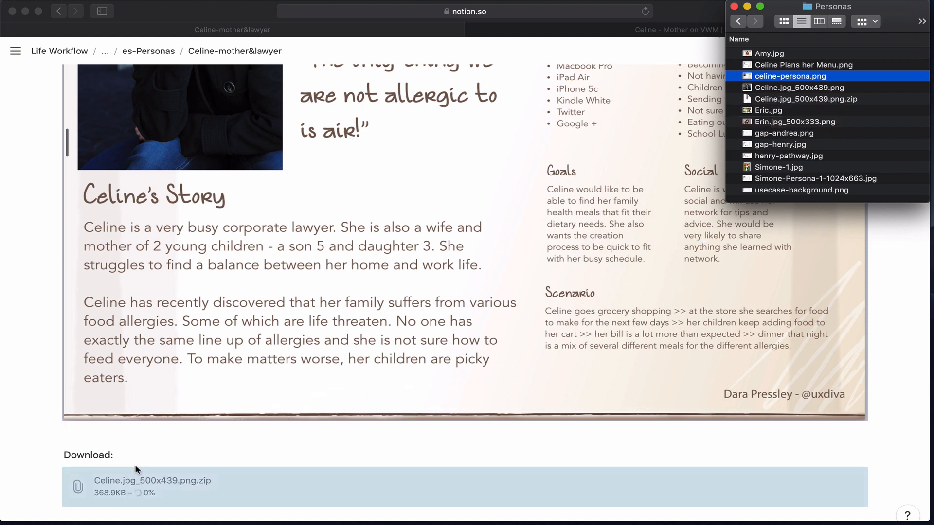
{"action": "scroll", "coordinate": [136, 464], "scroll_direction": "down", "scroll_amount": 5}
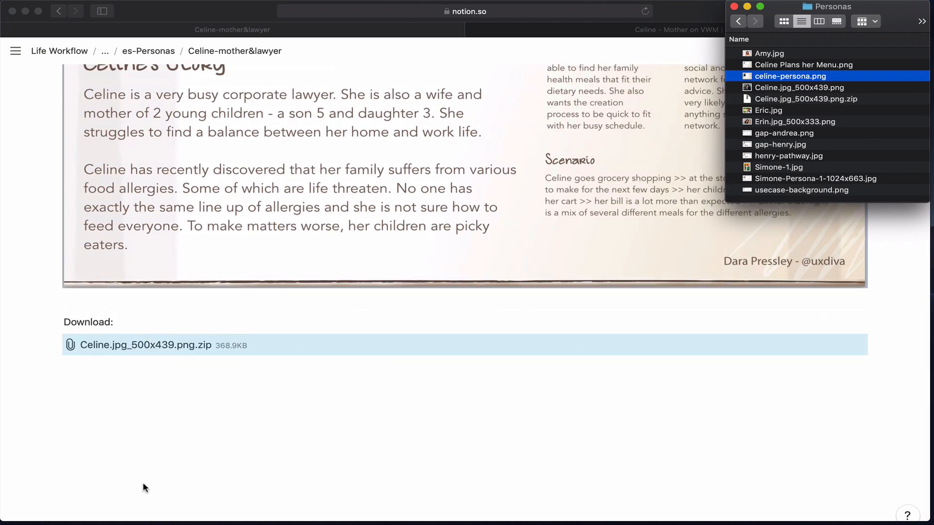
Add an icon above the mother persona's page title
{"action": "scroll", "coordinate": [143, 483], "scroll_direction": "up", "scroll_amount": 15}
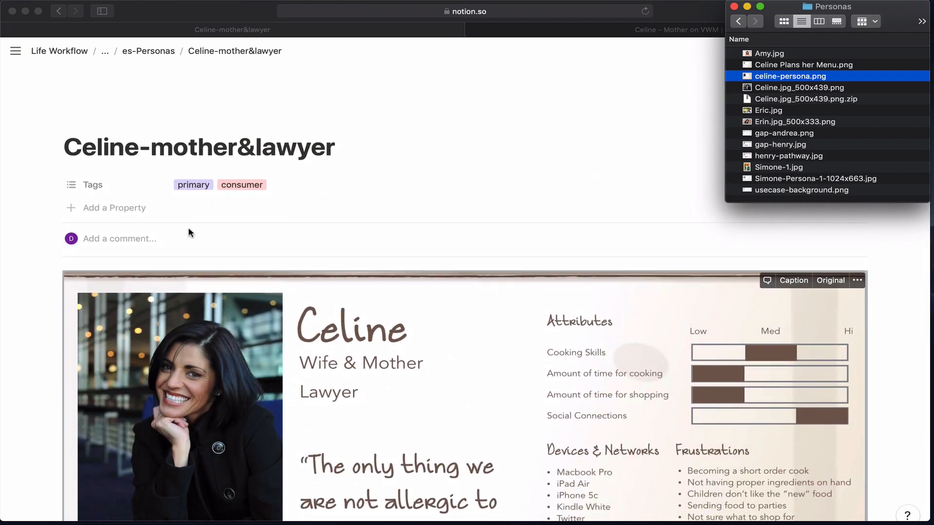
{"action": "left_click", "coordinate": [274, 113]}
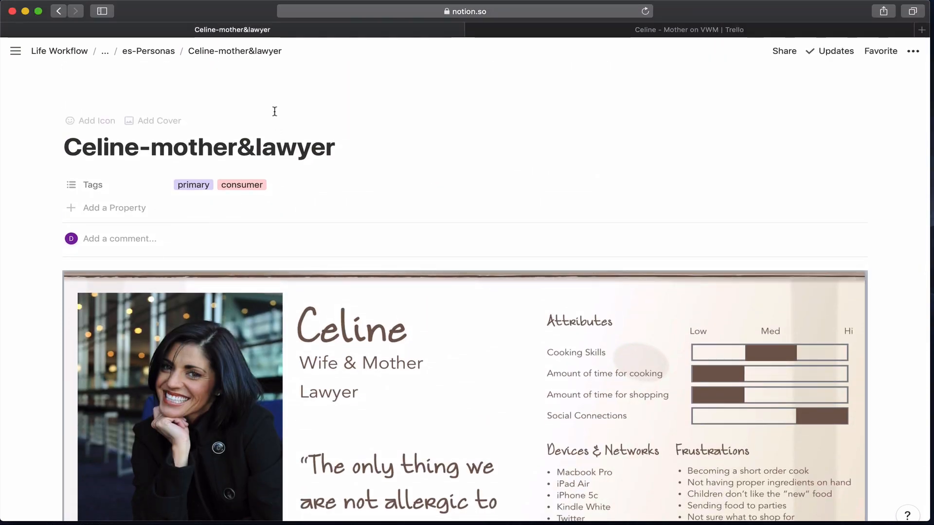
{"action": "left_click", "coordinate": [91, 123]}
{"action": "left_click", "coordinate": [91, 140]}
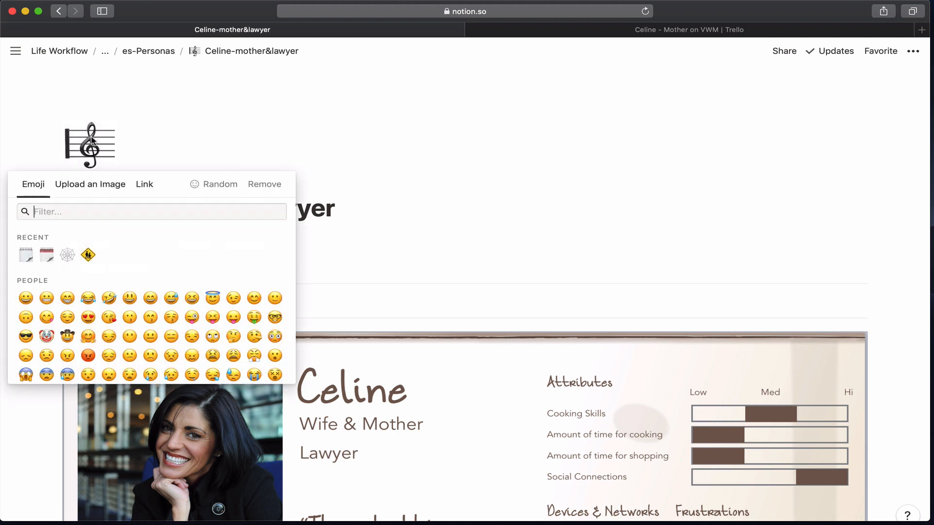
{"action": "left_click", "coordinate": [312, 138]}
Remove "-mother&lawyer" from the page title, leaving only the persona's first name
{"action": "left_click", "coordinate": [358, 208]}
{"action": "left_click_drag", "start_coordinate": [358, 208], "coordinate": [140, 207]}
{"action": "key", "text": "BackSpace"}
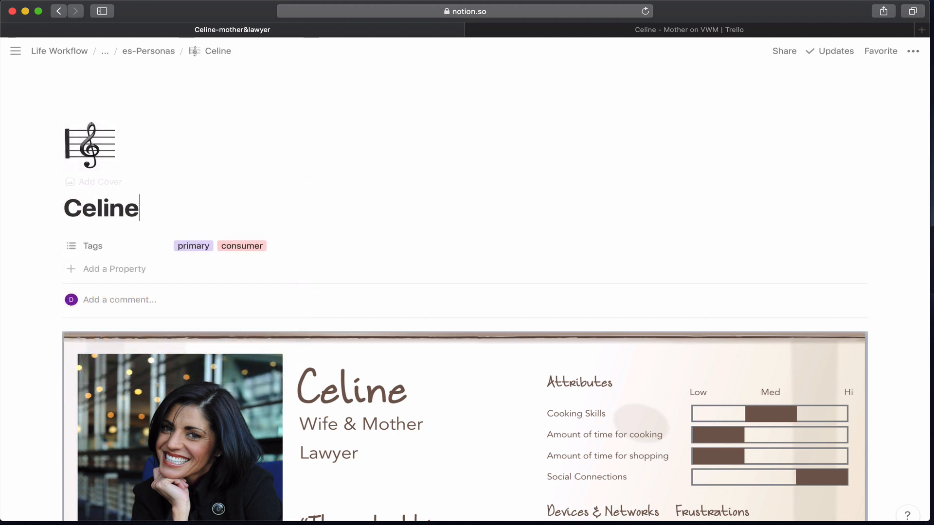
Create the tags "mother" and "lawyer" and assign both to the mother persona's page
{"action": "left_click", "coordinate": [290, 247]}
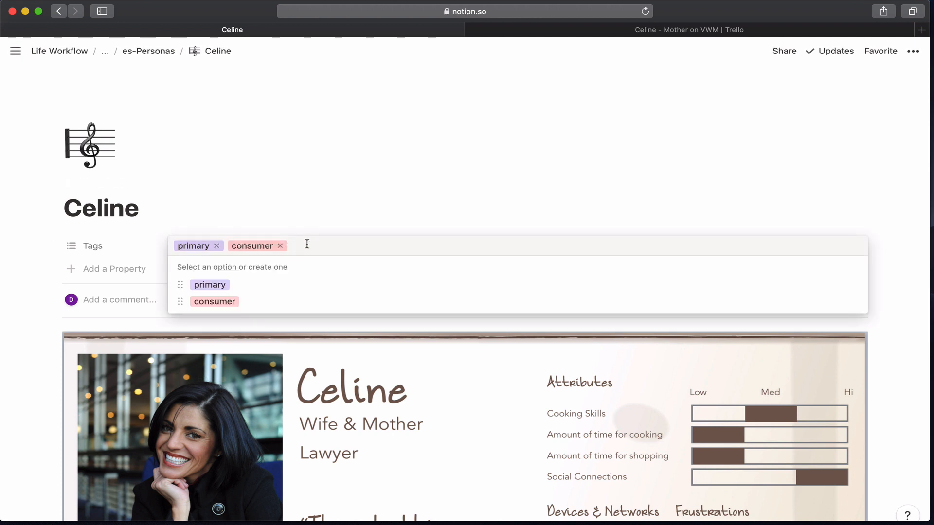
{"action": "type", "text": "mot"}
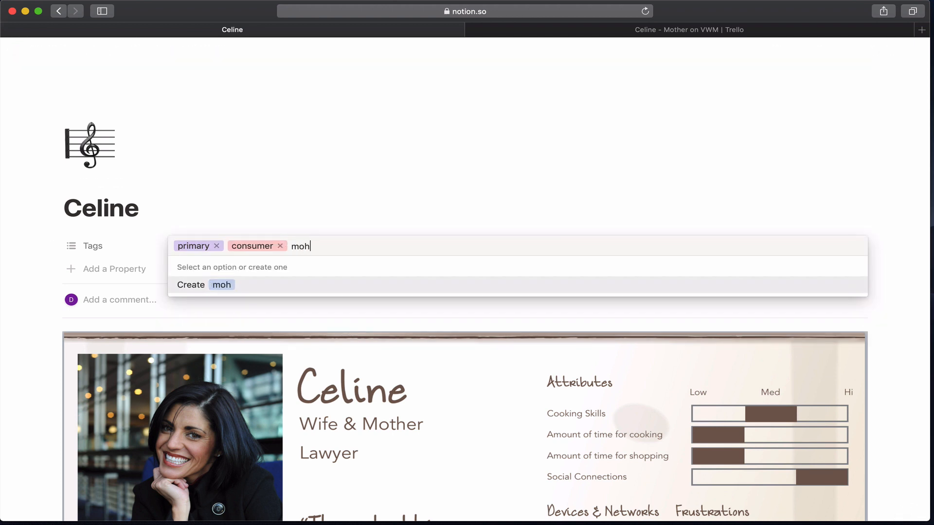
{"action": "key", "text": "BackSpace"}
{"action": "type", "text": "ther"}
{"action": "key", "text": "Return"}
{"action": "type", "text": "la"}
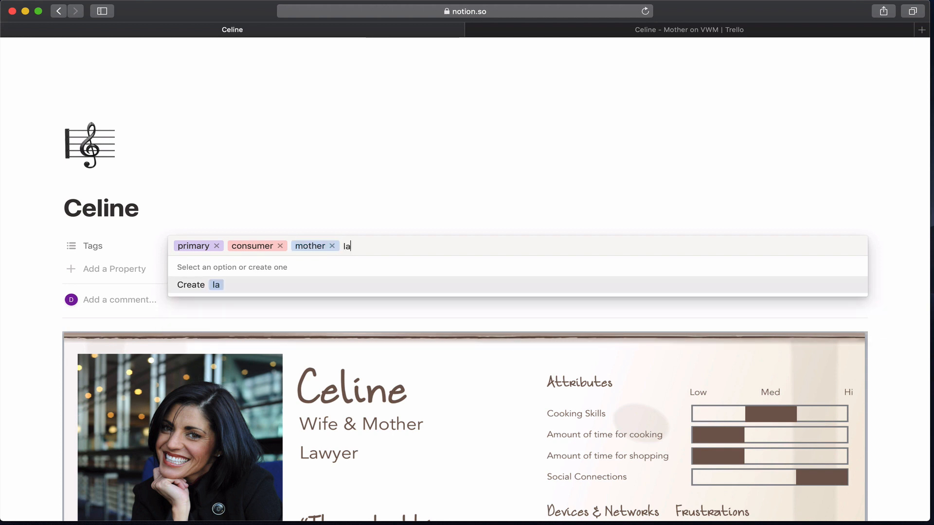
{"action": "type", "text": "wyer"}
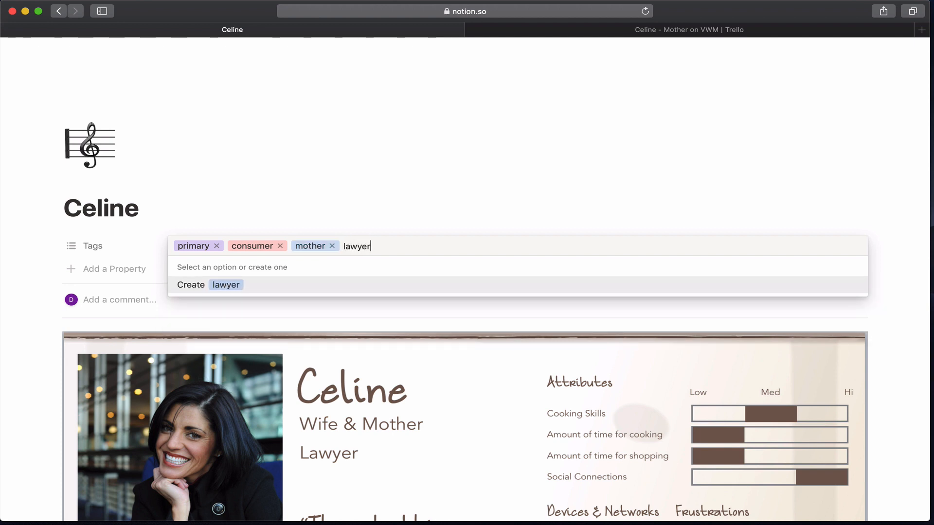
{"action": "key", "text": "Return"}
{"action": "key", "text": "Escape"}
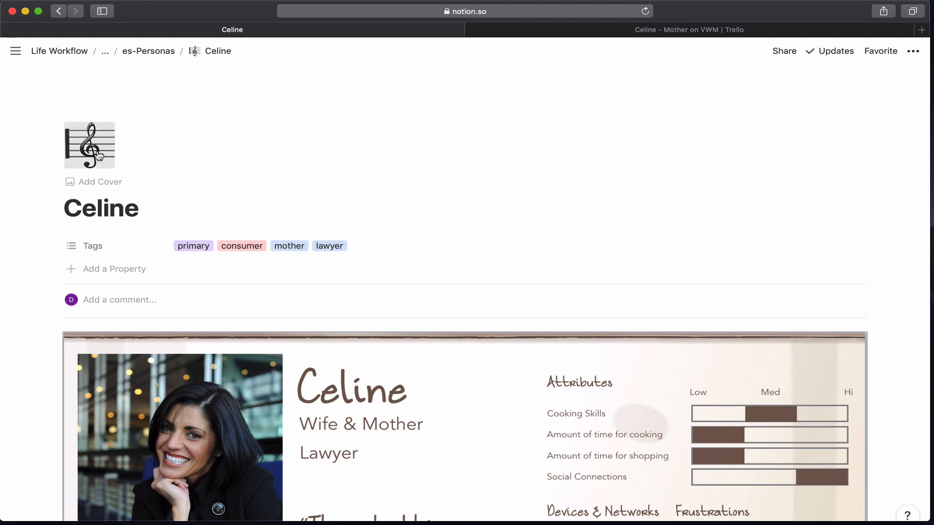
Replace the page icon with the uploaded image Celine.jpg_500x439.png from the Personas folder
{"action": "left_click", "coordinate": [99, 155]}
{"action": "left_click", "coordinate": [115, 185]}
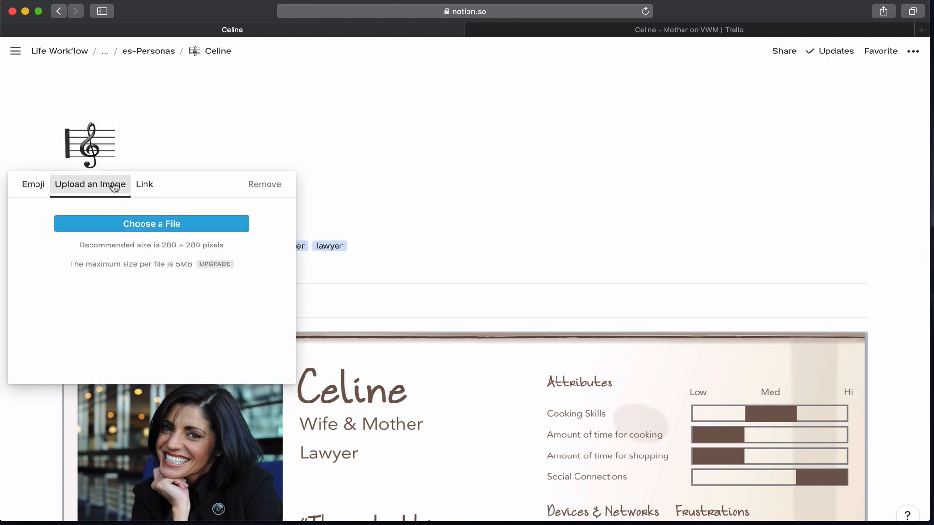
{"action": "left_click", "coordinate": [124, 227]}
{"action": "left_click", "coordinate": [344, 117]}
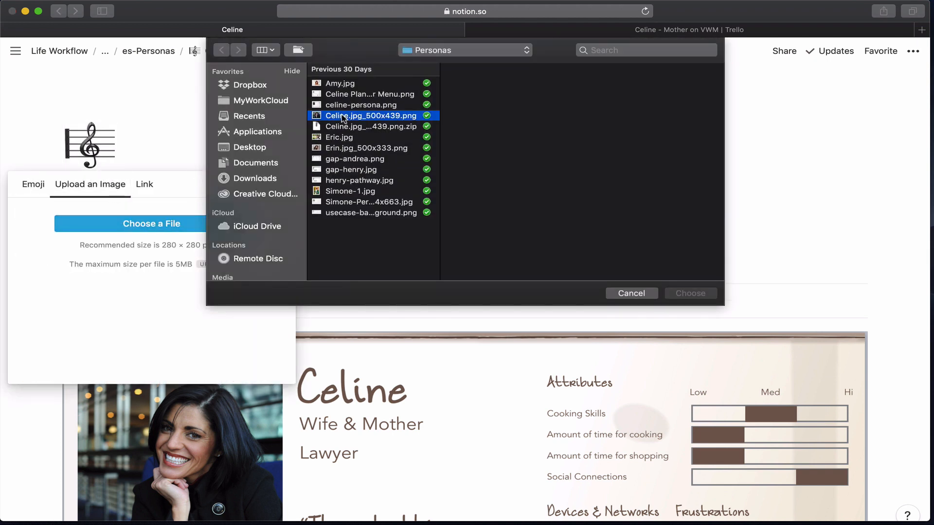
{"action": "left_click", "coordinate": [683, 293]}
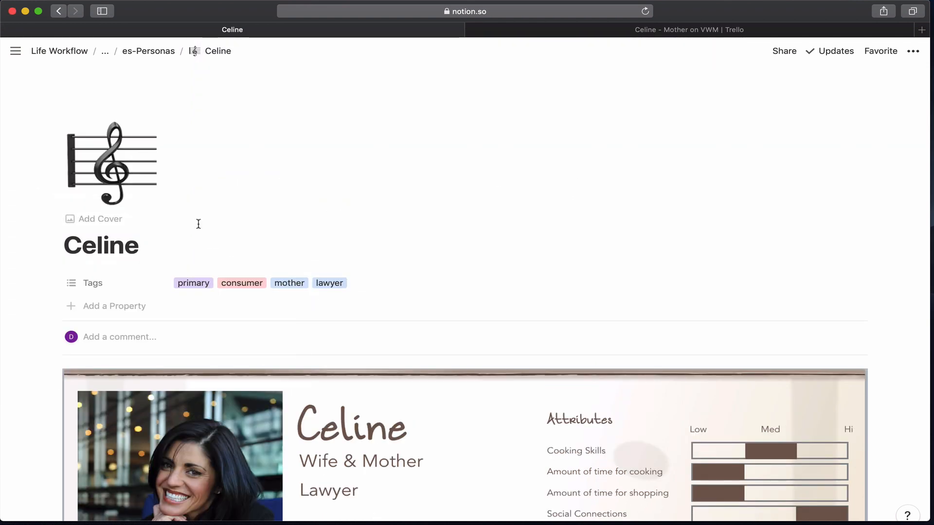
Add a cover to the mother persona's page using the uploaded image Celine.jpg_500x439.png from the Personas folder
{"action": "left_click", "coordinate": [109, 224]}
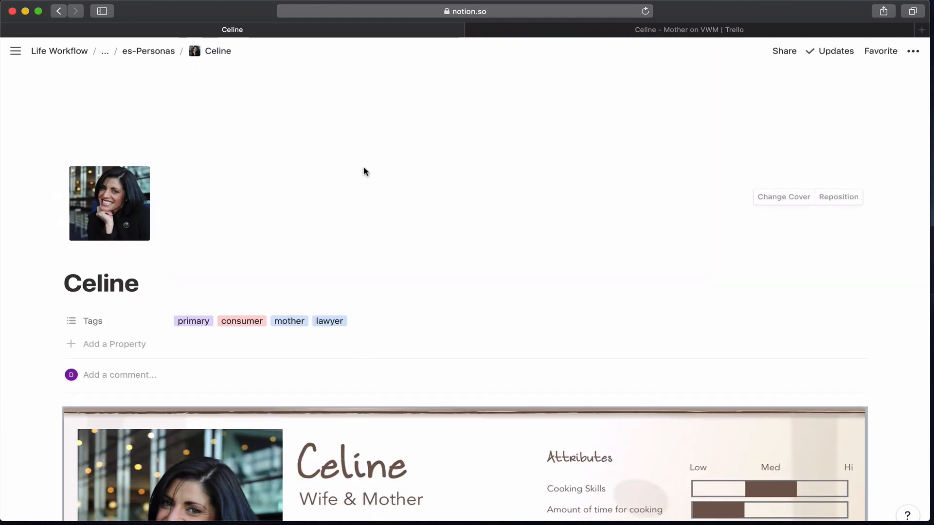
{"action": "left_click", "coordinate": [780, 196]}
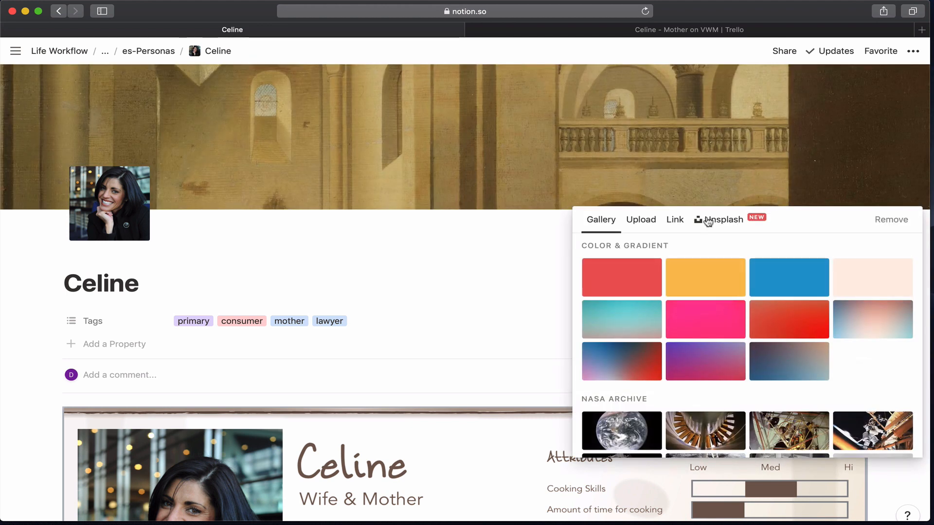
{"action": "left_click", "coordinate": [642, 221]}
{"action": "left_click", "coordinate": [677, 255]}
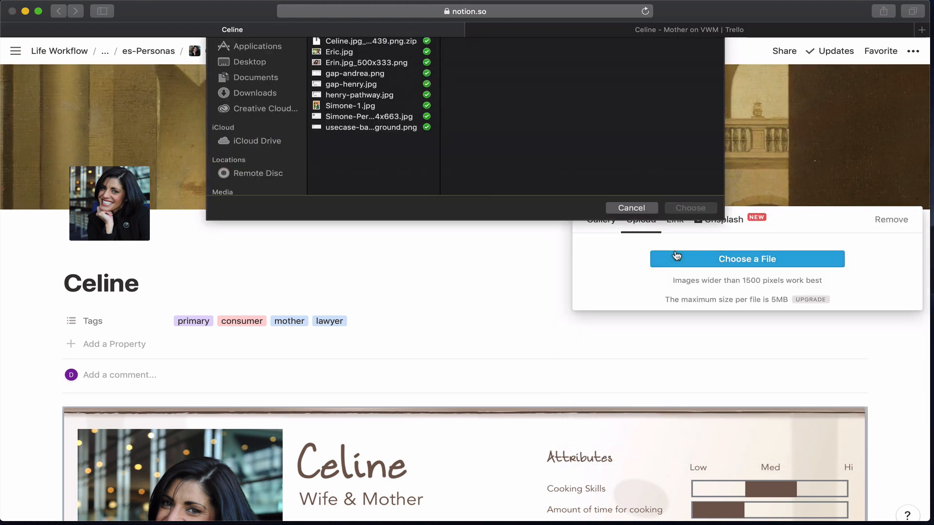
{"action": "left_click", "coordinate": [379, 117]}
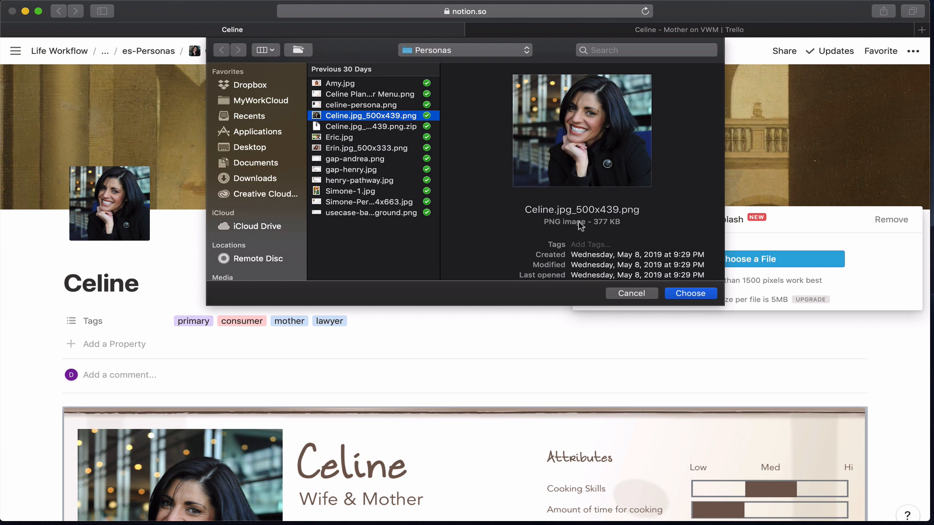
{"action": "left_click", "coordinate": [689, 293]}
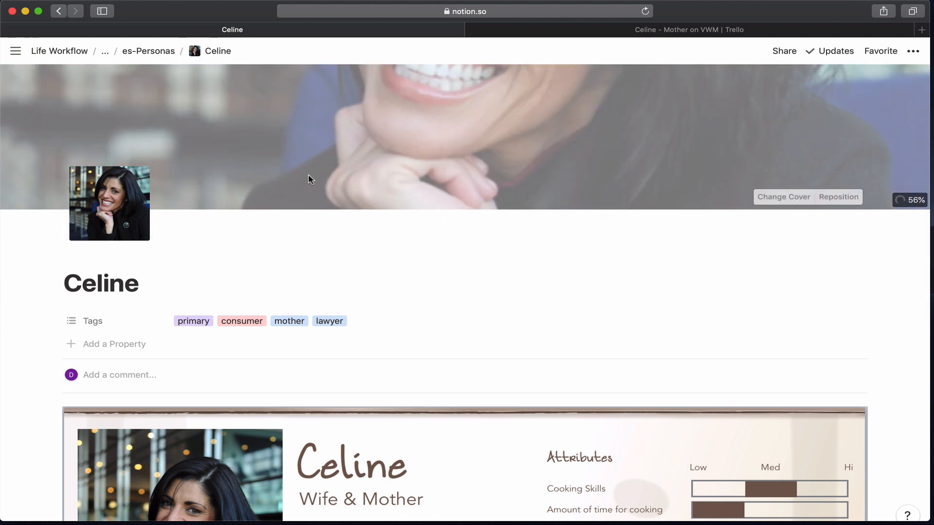
Look over the mother persona's page content and return to the es-Personas gallery
{"action": "scroll", "coordinate": [175, 345], "scroll_direction": "down", "scroll_amount": 15}
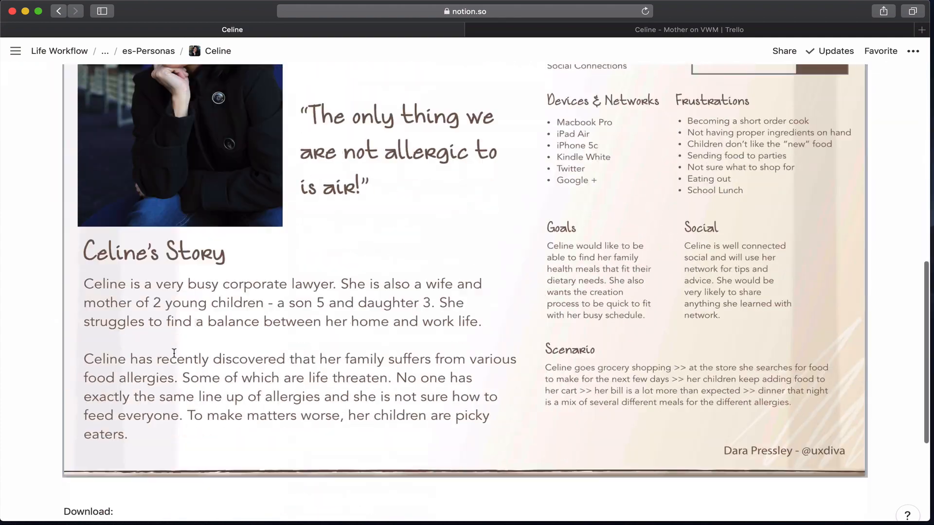
{"action": "scroll", "coordinate": [176, 360], "scroll_direction": "up", "scroll_amount": 8}
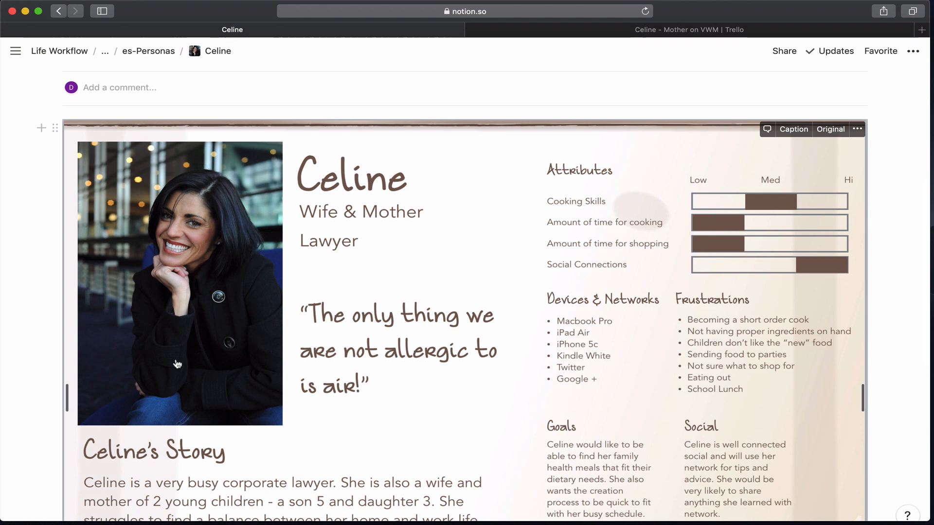
{"action": "scroll", "coordinate": [377, 272], "scroll_direction": "up", "scroll_amount": 1}
{"action": "scroll", "coordinate": [377, 271], "scroll_direction": "up", "scroll_amount": 5}
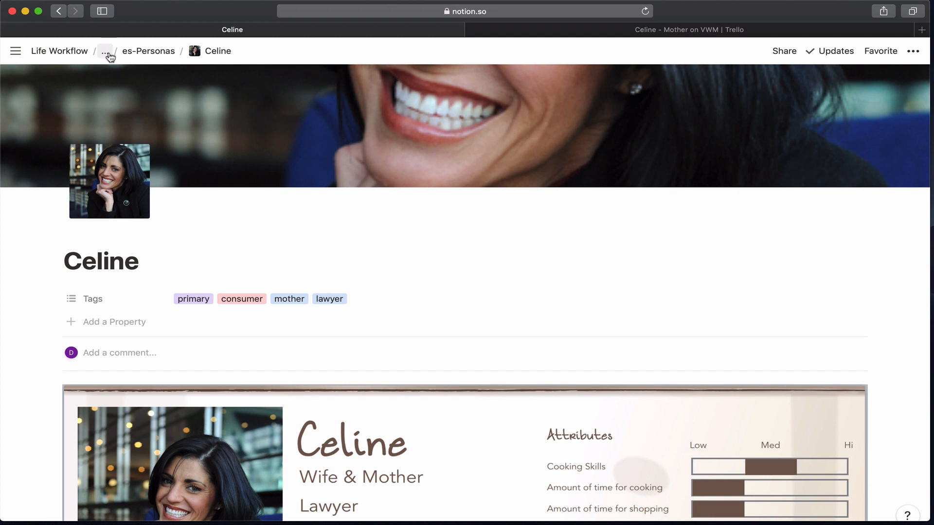
{"action": "left_click", "coordinate": [133, 51]}
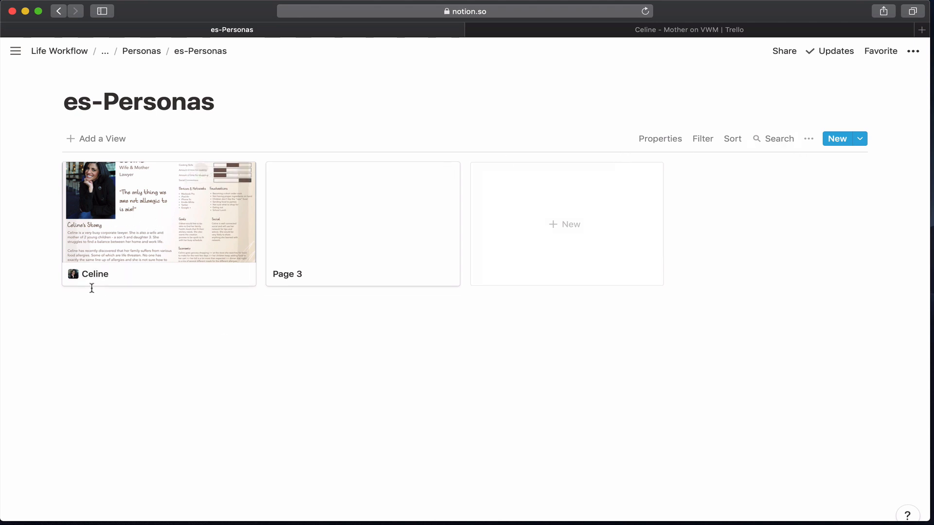
Set the es-Personas gallery's card preview to Page Cover and show the Tags property on the cards
{"action": "left_click", "coordinate": [810, 139]}
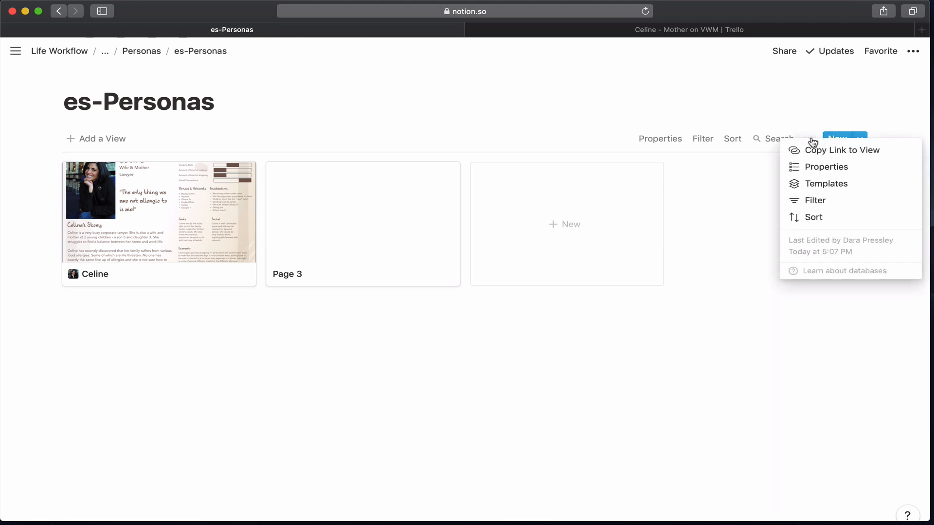
{"action": "left_click", "coordinate": [815, 167]}
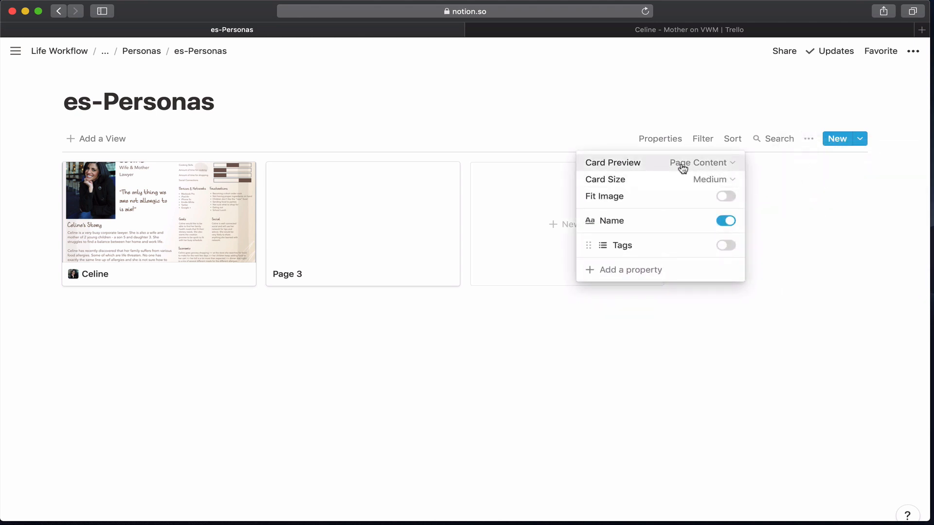
{"action": "left_click", "coordinate": [699, 165]}
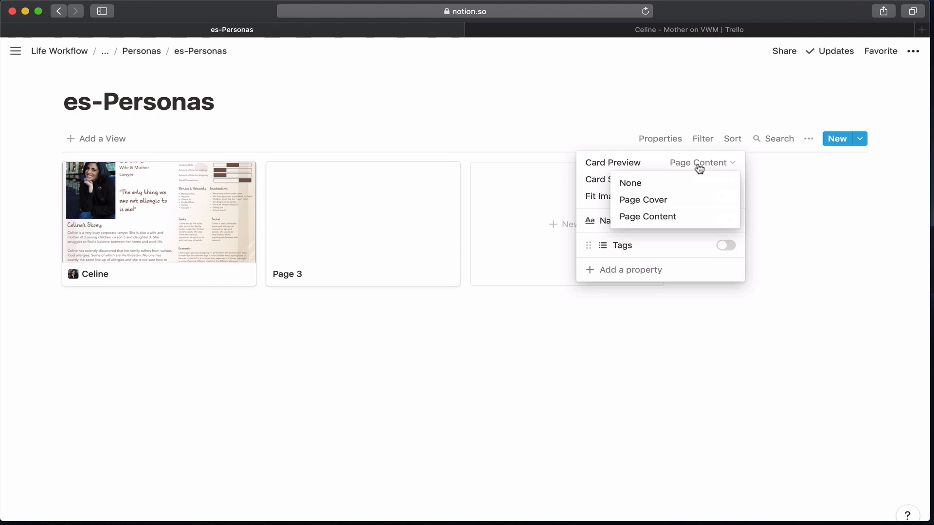
{"action": "left_click", "coordinate": [679, 208]}
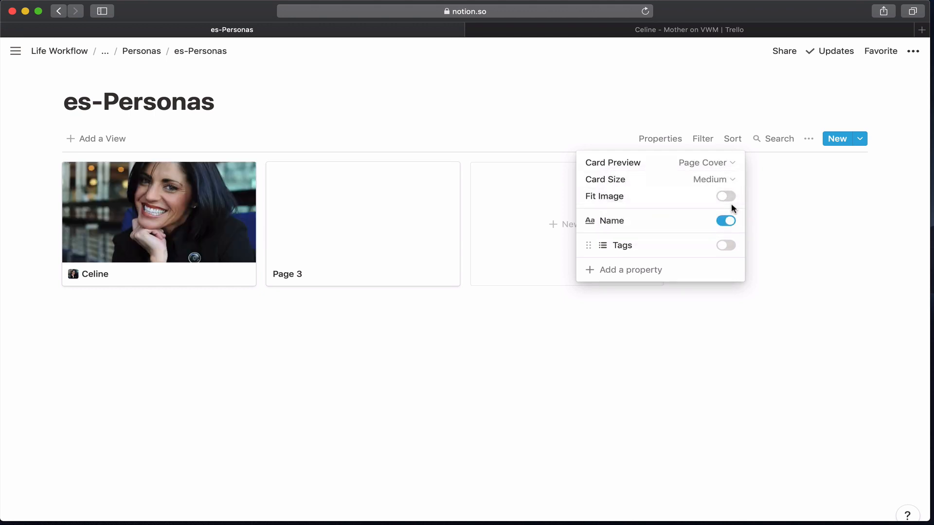
{"action": "left_click", "coordinate": [721, 248]}
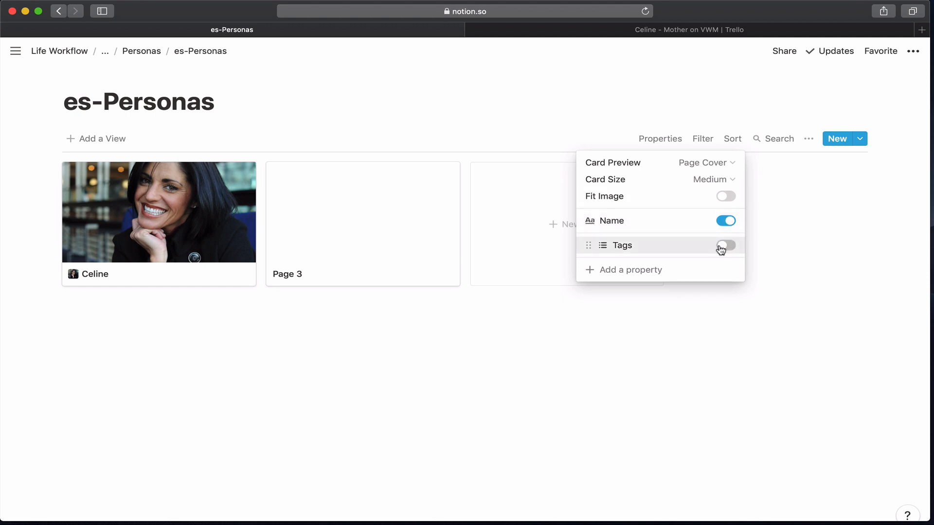
{"action": "left_click", "coordinate": [611, 313]}
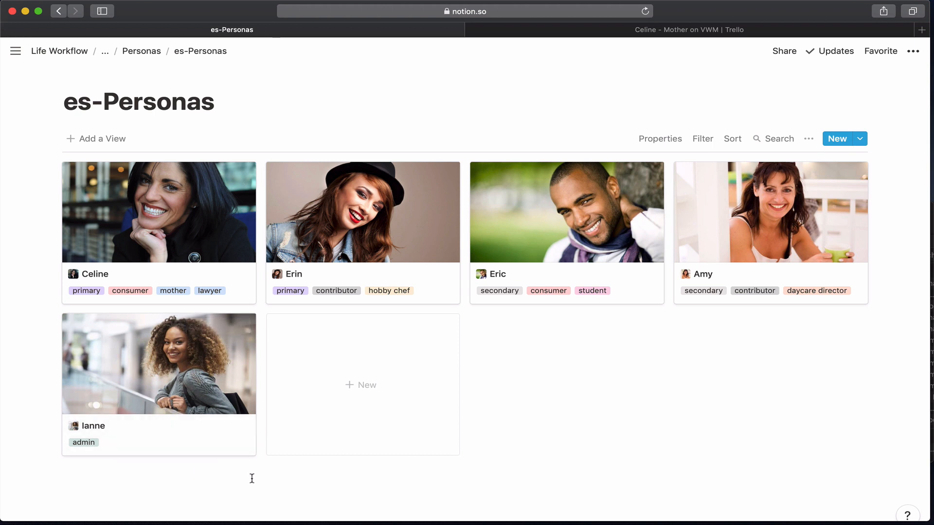
Open the parent Personas page and set it to full width
{"action": "scroll", "coordinate": [252, 479], "scroll_direction": "down", "scroll_amount": 2}
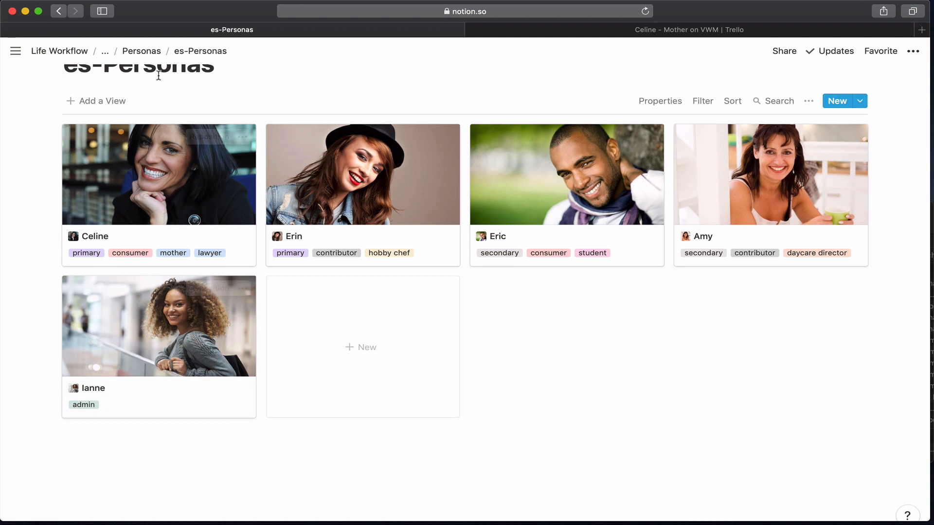
{"action": "left_click", "coordinate": [141, 50]}
{"action": "scroll", "coordinate": [202, 295], "scroll_direction": "down", "scroll_amount": 5}
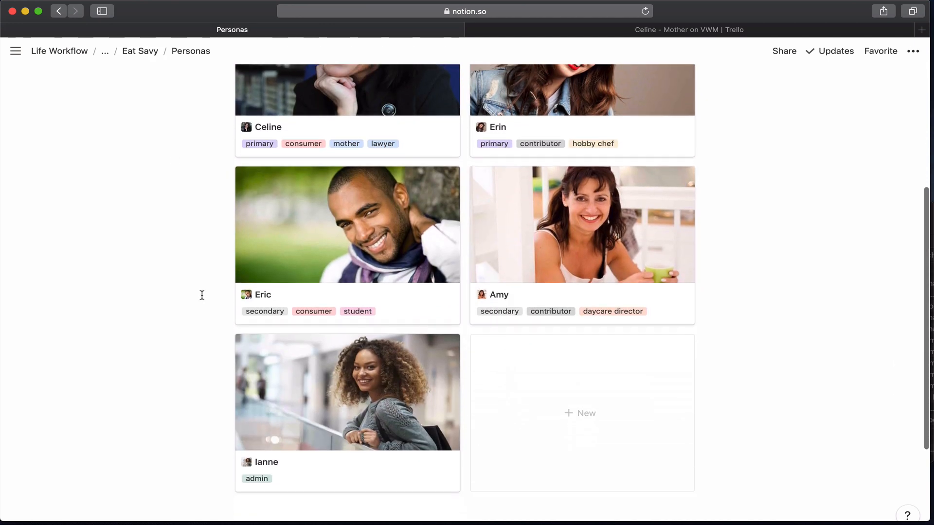
{"action": "left_click", "coordinate": [912, 52]}
{"action": "left_click", "coordinate": [904, 153]}
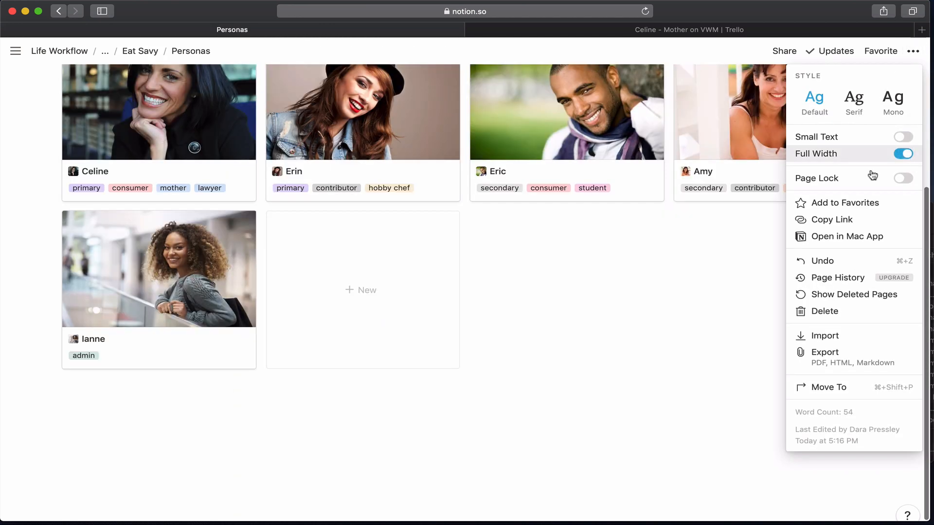
{"action": "left_click", "coordinate": [460, 454]}
Add the line "Brainstorm List of Scenarios:" below the persona gallery, leaving a blank line above it
{"action": "left_click", "coordinate": [427, 444]}
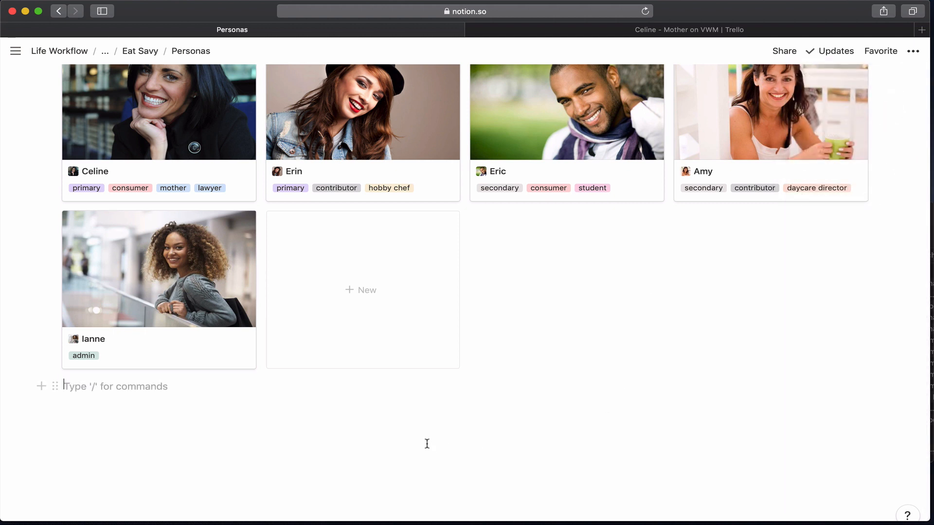
{"action": "key", "text": "Return"}
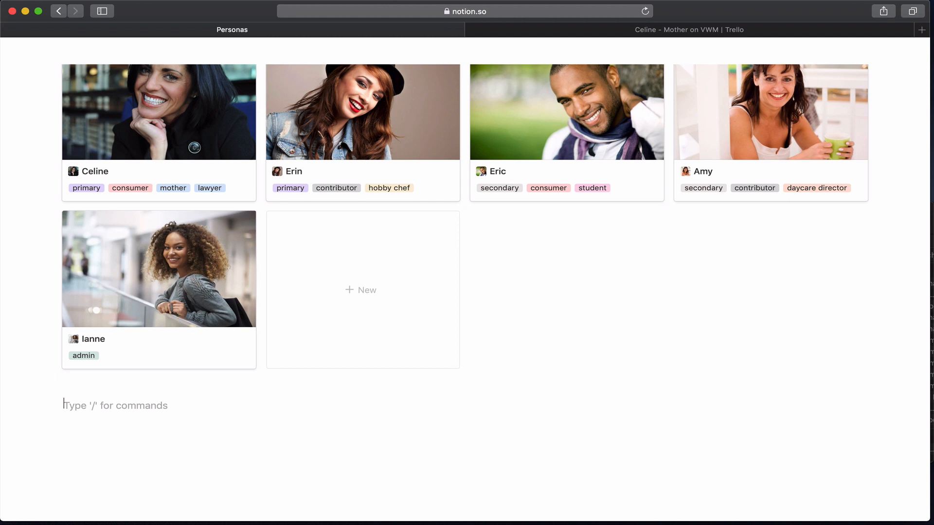
{"action": "type", "text": "Brai"}
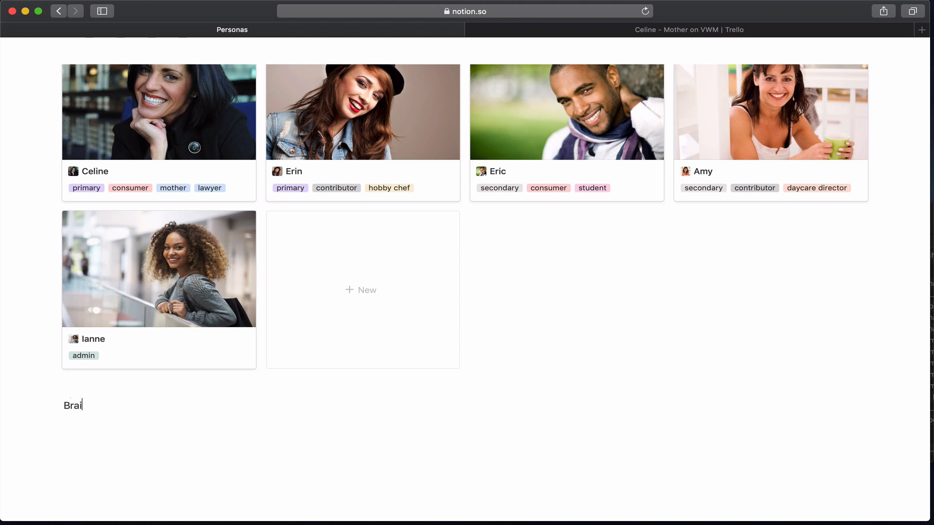
{"action": "type", "text": "nstrom"}
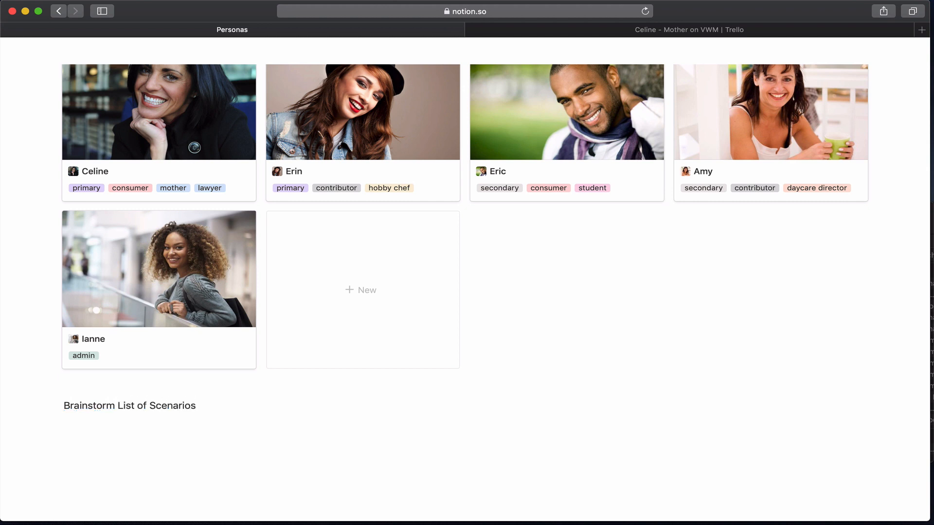
{"action": "key", "text": "Return"}
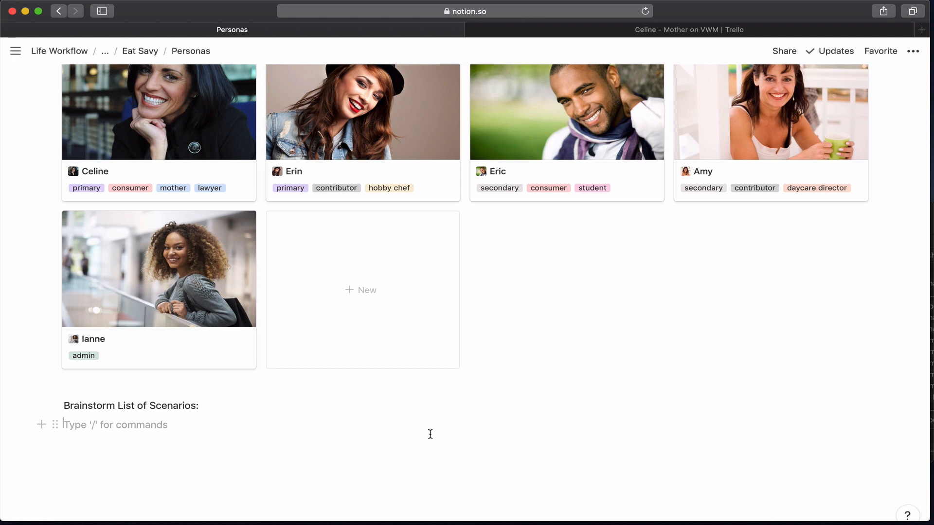
Paste the copied list of persona scenarios beneath the "Brainstorm List of Scenarios:" line and check it through to the end
{"action": "key", "text": "super+v"}
{"action": "scroll", "coordinate": [353, 454], "scroll_direction": "down", "scroll_amount": 5}
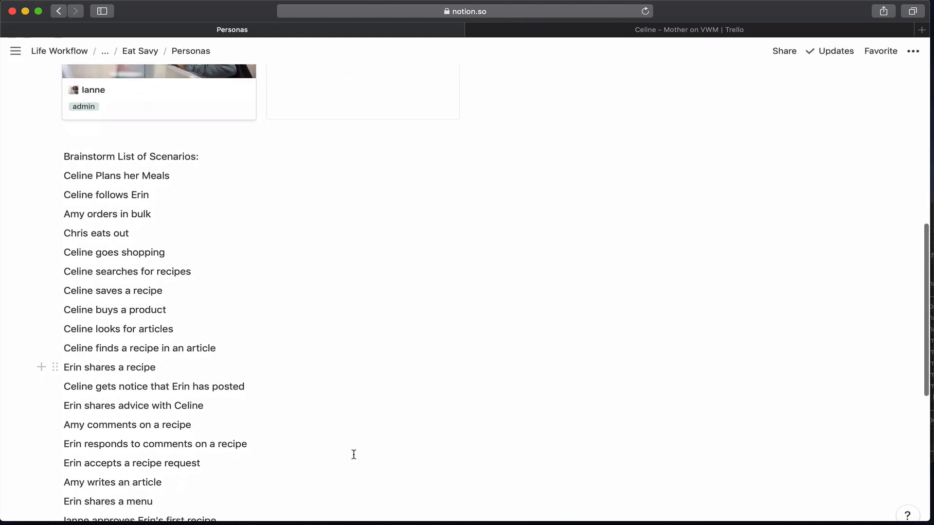
{"action": "scroll", "coordinate": [354, 455], "scroll_direction": "down", "scroll_amount": 4}
{"action": "scroll", "coordinate": [354, 455], "scroll_direction": "up", "scroll_amount": 6}
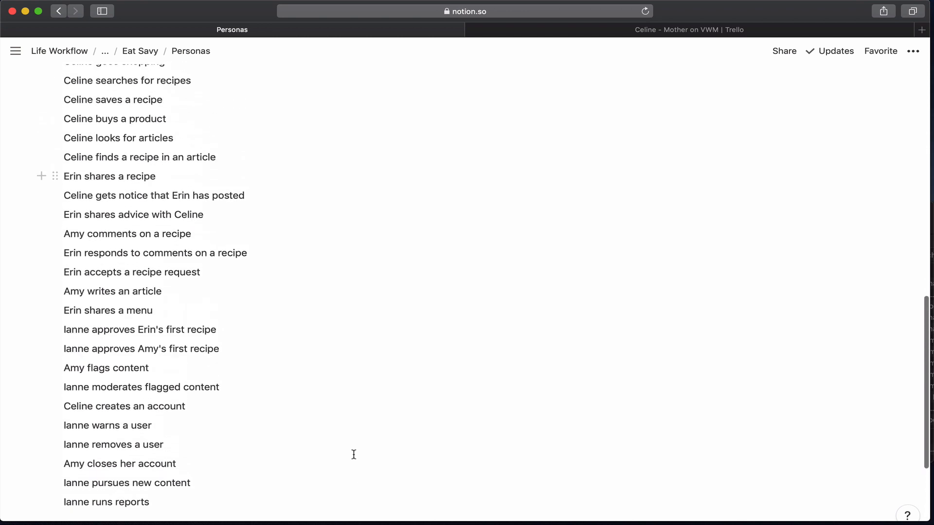
{"action": "scroll", "coordinate": [354, 454], "scroll_direction": "up", "scroll_amount": 2}
{"action": "scroll", "coordinate": [354, 455], "scroll_direction": "down", "scroll_amount": 8}
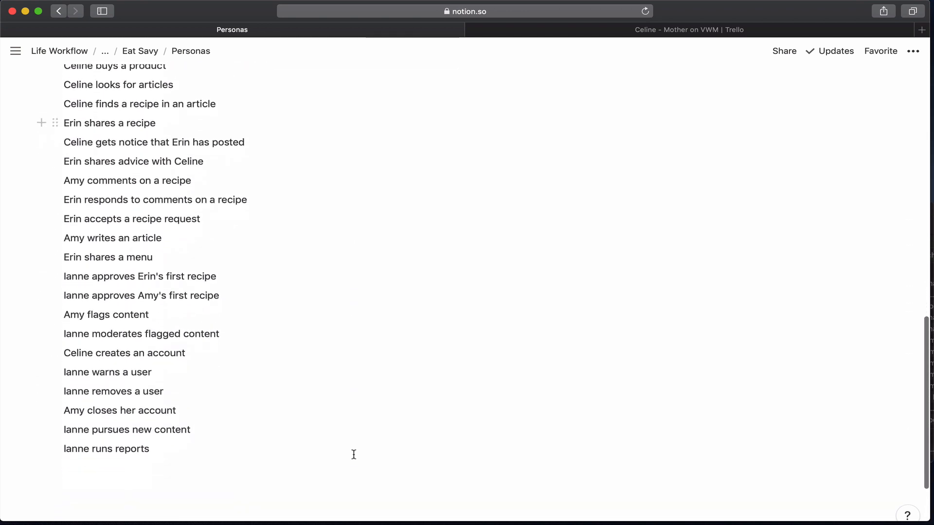
{"action": "scroll", "coordinate": [354, 455], "scroll_direction": "up", "scroll_amount": 6}
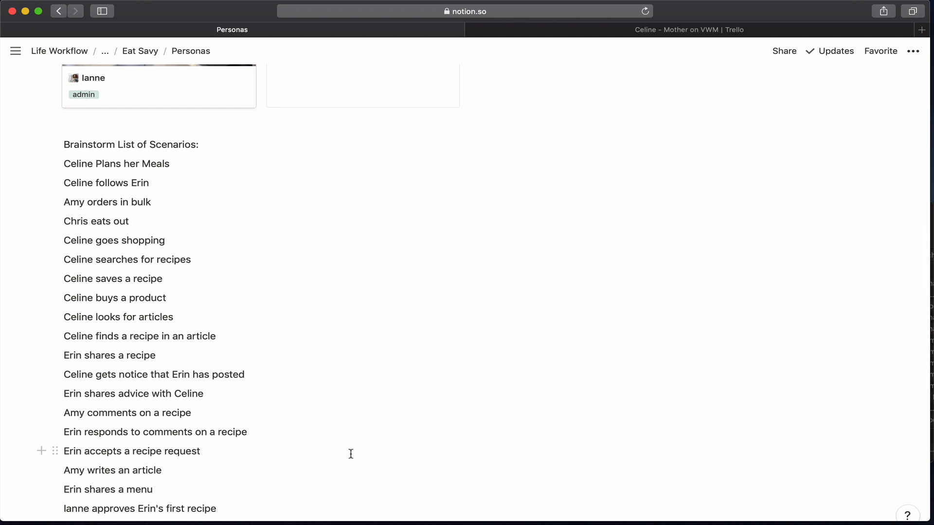
Turn the "Brainstorm List of Scenarios:" line into a Heading 2
{"action": "left_click_drag", "start_coordinate": [204, 145], "coordinate": [54, 144]}
{"action": "left_click", "coordinate": [54, 144]}
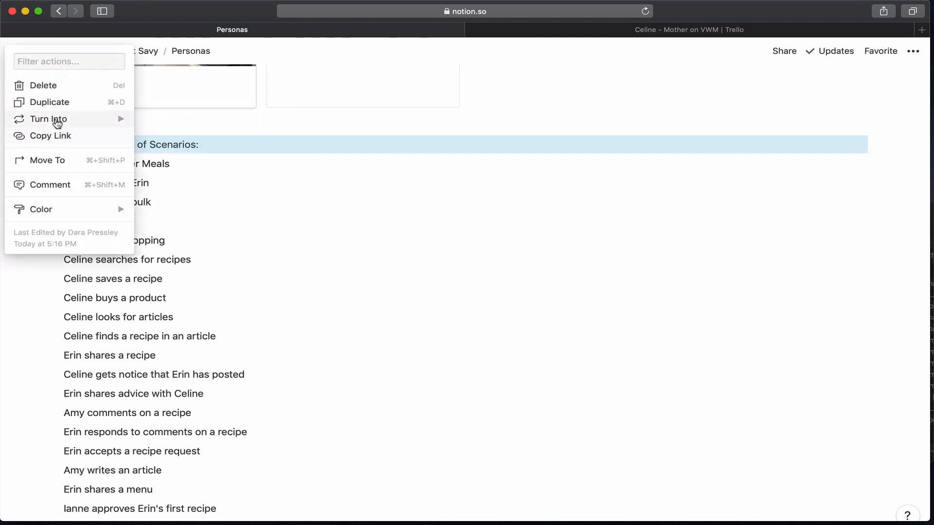
{"action": "mouse_move", "coordinate": [57, 122]}
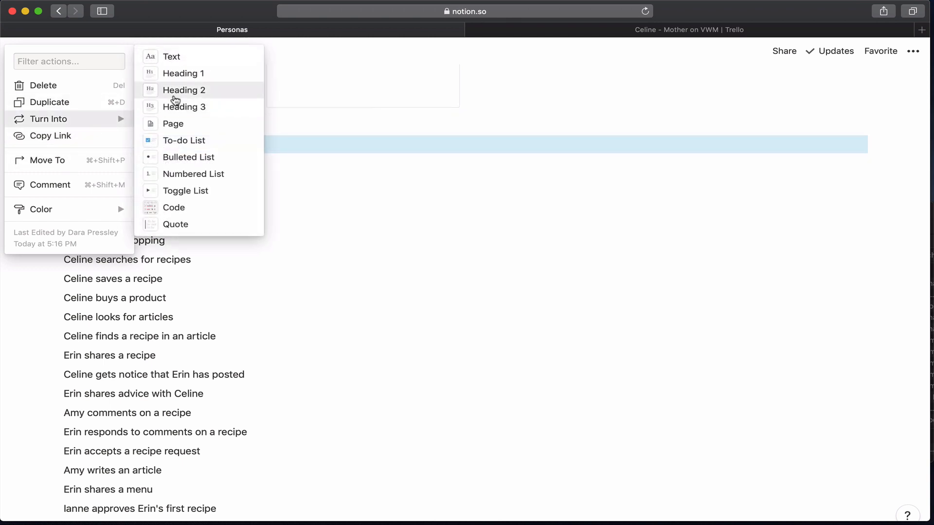
{"action": "left_click", "coordinate": [174, 96]}
Read through the brainstormed scenarios, singling out the one about ordering in bulk
{"action": "scroll", "coordinate": [207, 219], "scroll_direction": "down", "scroll_amount": 5}
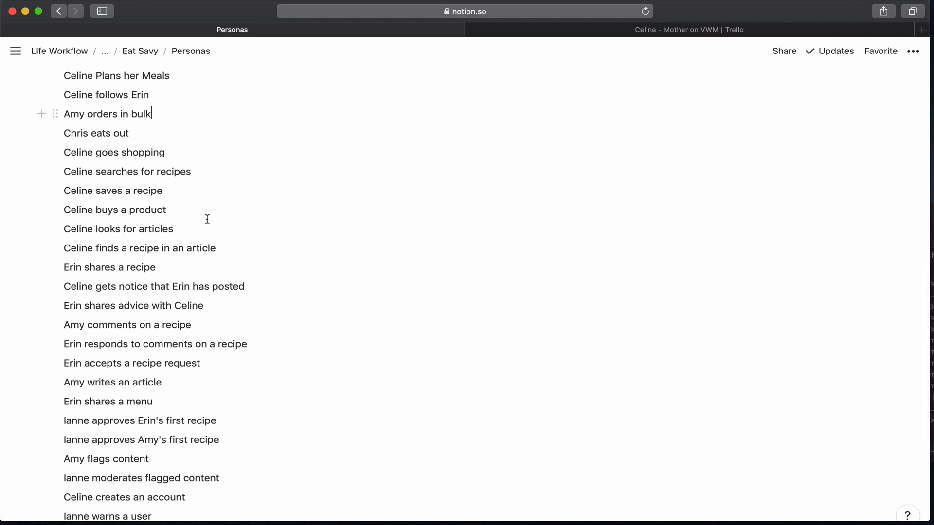
{"action": "scroll", "coordinate": [207, 219], "scroll_direction": "up", "scroll_amount": 3}
{"action": "left_click_drag", "start_coordinate": [152, 171], "coordinate": [66, 174]}
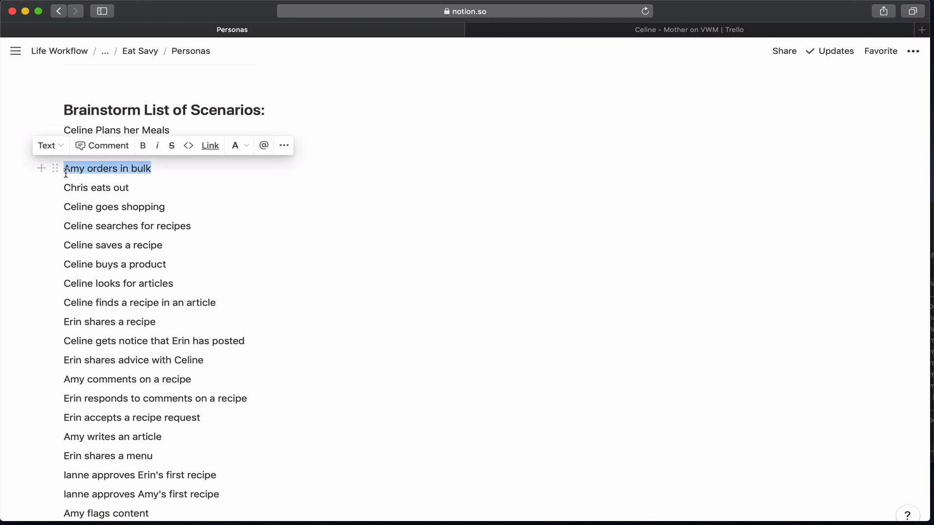
{"action": "left_click", "coordinate": [151, 194]}
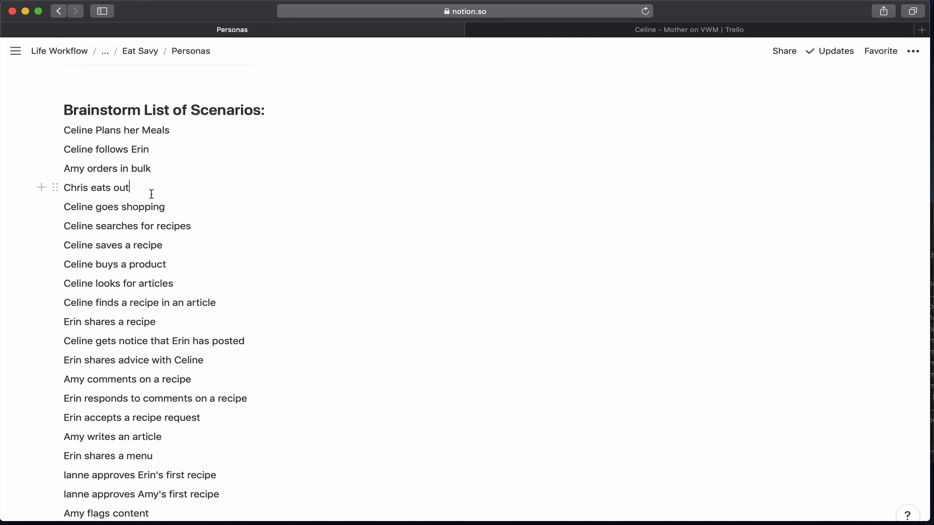
{"action": "scroll", "coordinate": [151, 193], "scroll_direction": "up", "scroll_amount": 2}
{"action": "left_click_drag", "start_coordinate": [153, 195], "coordinate": [62, 196]}
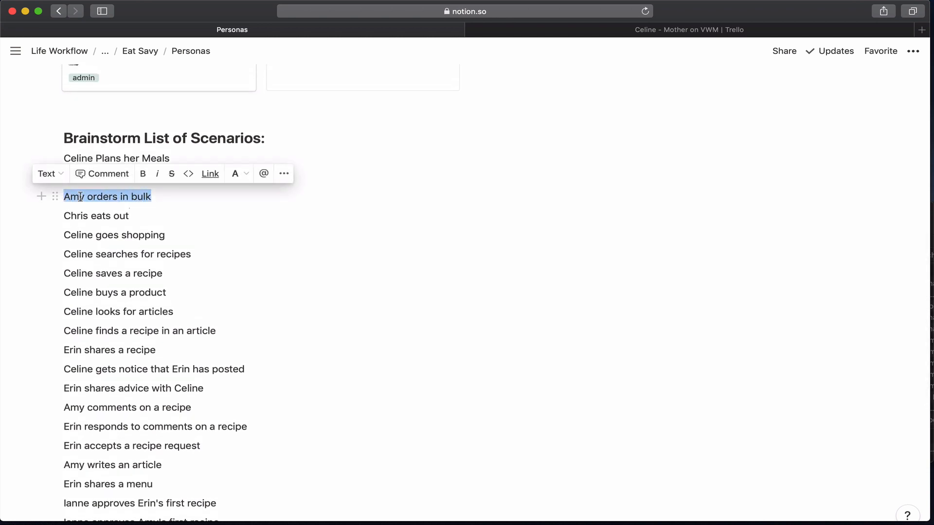
{"action": "left_click", "coordinate": [145, 210]}
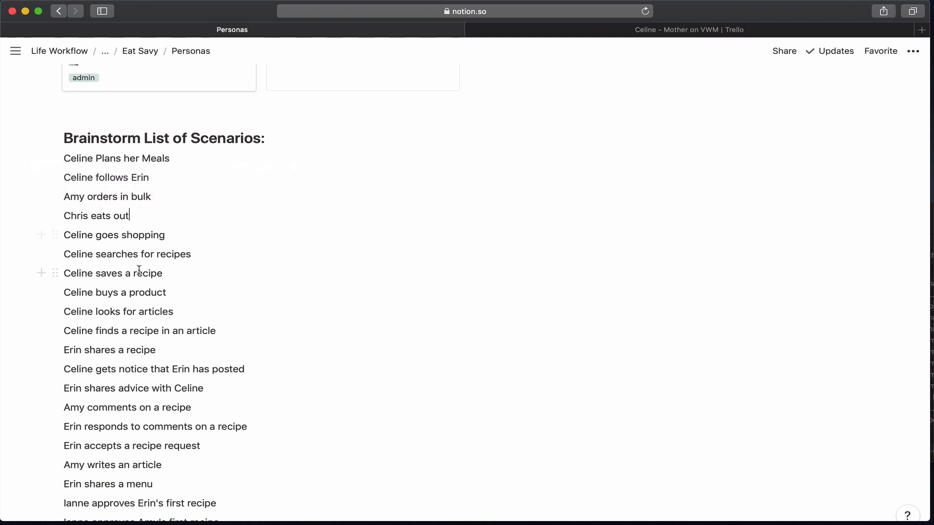
{"action": "scroll", "coordinate": [139, 270], "scroll_direction": "down", "scroll_amount": 10}
{"action": "scroll", "coordinate": [139, 270], "scroll_direction": "up", "scroll_amount": 8}
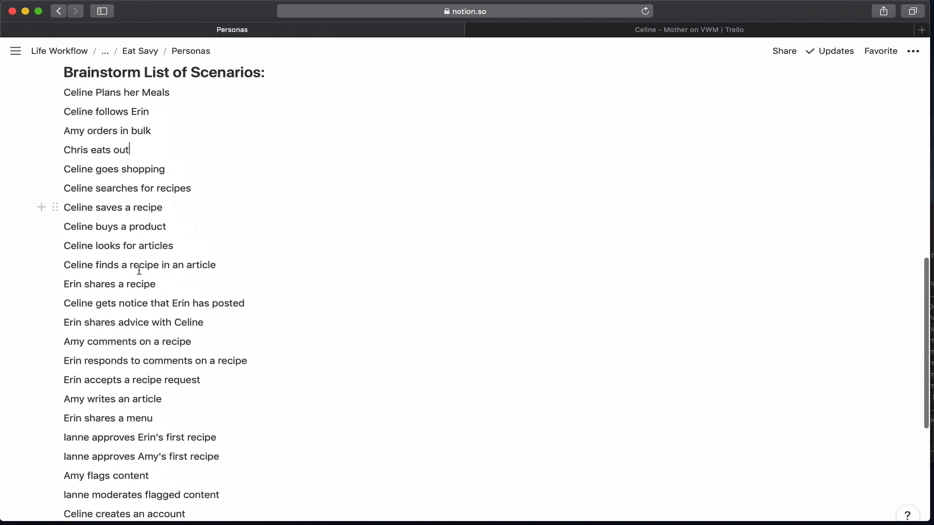
Read through the brainstormed scenarios, singling out the ones about planning meals and searching for recipes
{"action": "scroll", "coordinate": [139, 270], "scroll_direction": "up", "scroll_amount": 2}
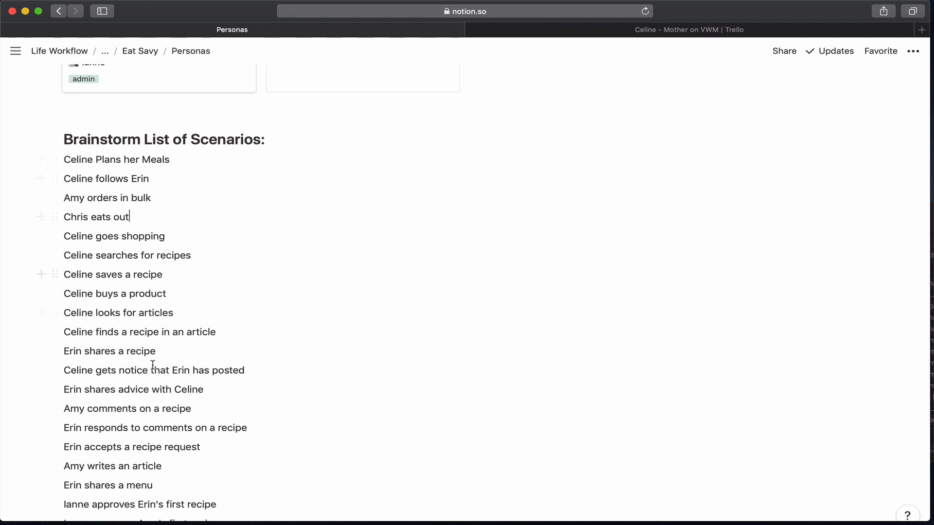
{"action": "scroll", "coordinate": [153, 365], "scroll_direction": "down", "scroll_amount": 6}
{"action": "scroll", "coordinate": [150, 408], "scroll_direction": "up", "scroll_amount": 4}
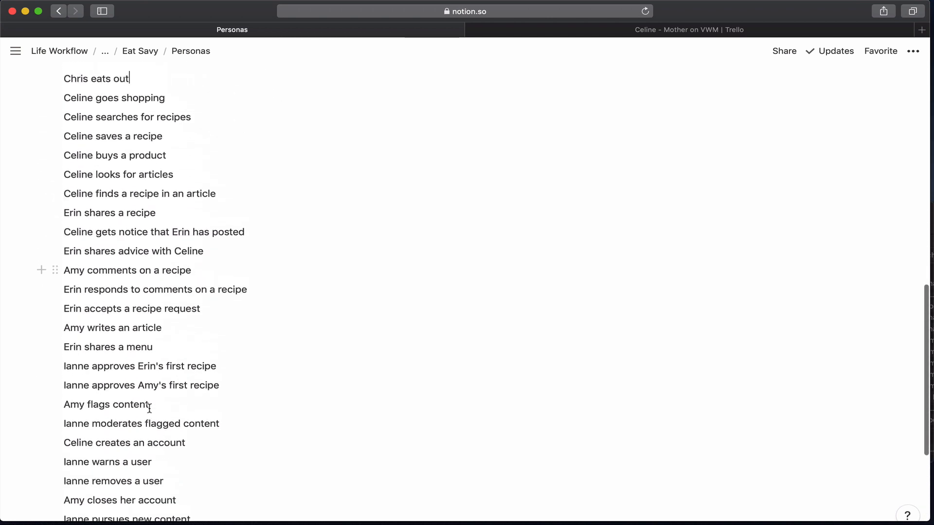
{"action": "scroll", "coordinate": [150, 408], "scroll_direction": "up", "scroll_amount": 4}
{"action": "left_click", "coordinate": [171, 244]}
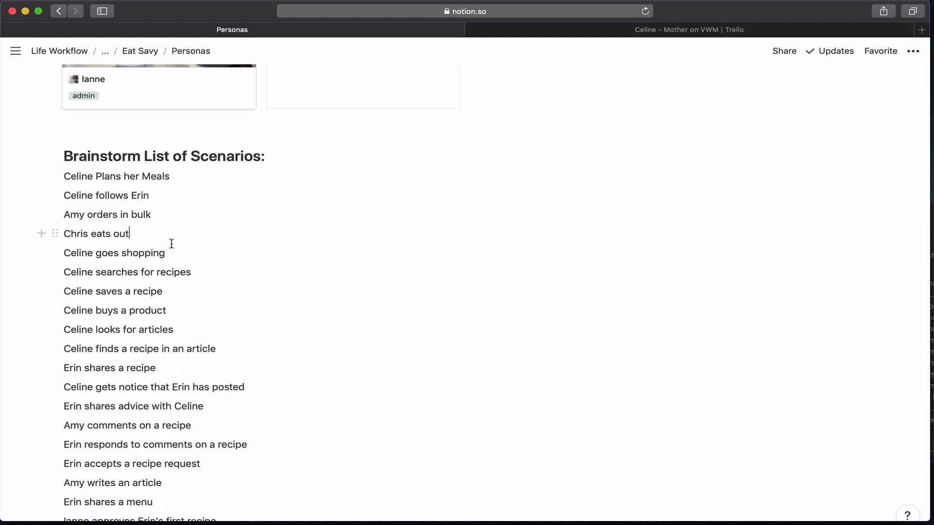
{"action": "scroll", "coordinate": [171, 244], "scroll_direction": "down", "scroll_amount": 2}
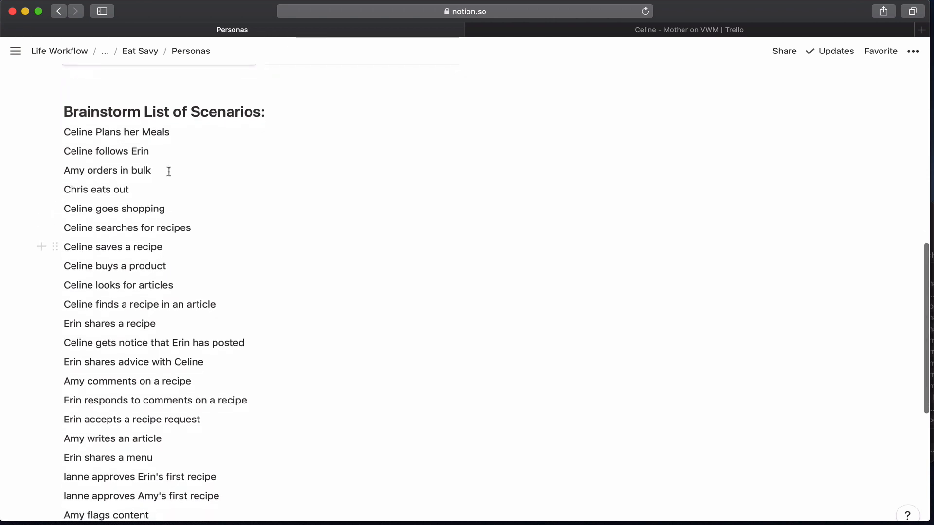
{"action": "left_click_drag", "start_coordinate": [172, 134], "coordinate": [68, 129]}
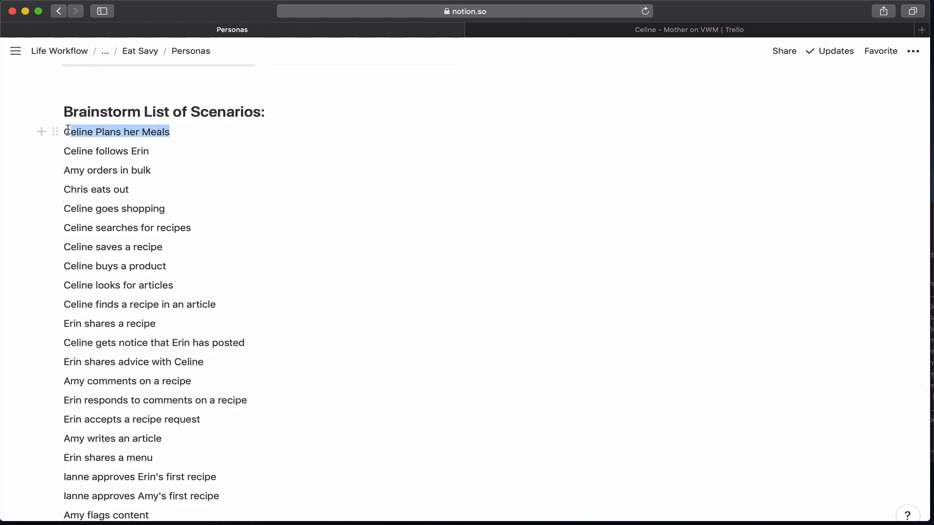
{"action": "left_click", "coordinate": [188, 227]}
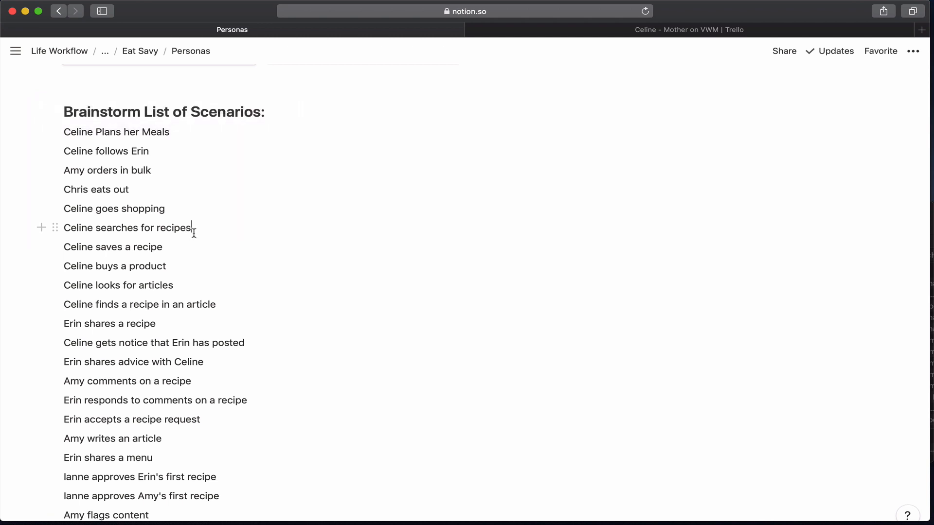
{"action": "left_click", "coordinate": [63, 232], "text": "shift"}
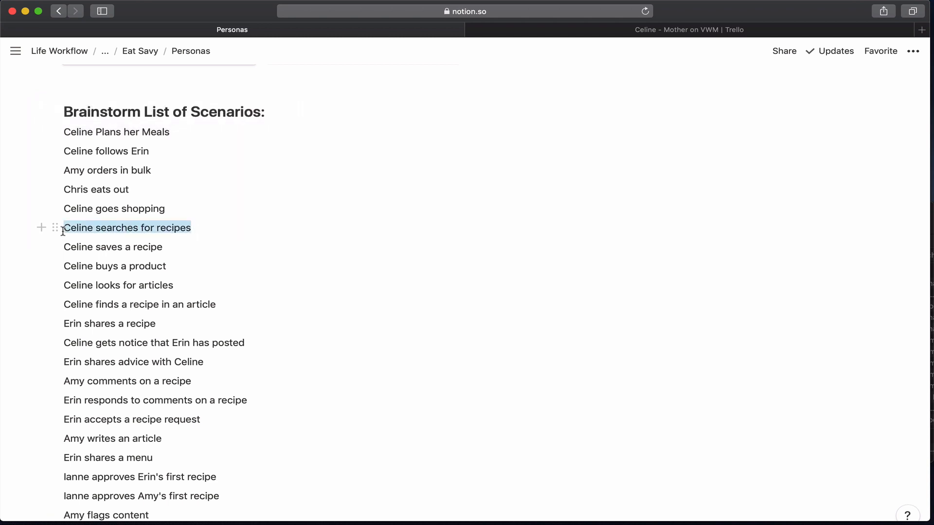
{"action": "left_click", "coordinate": [171, 248]}
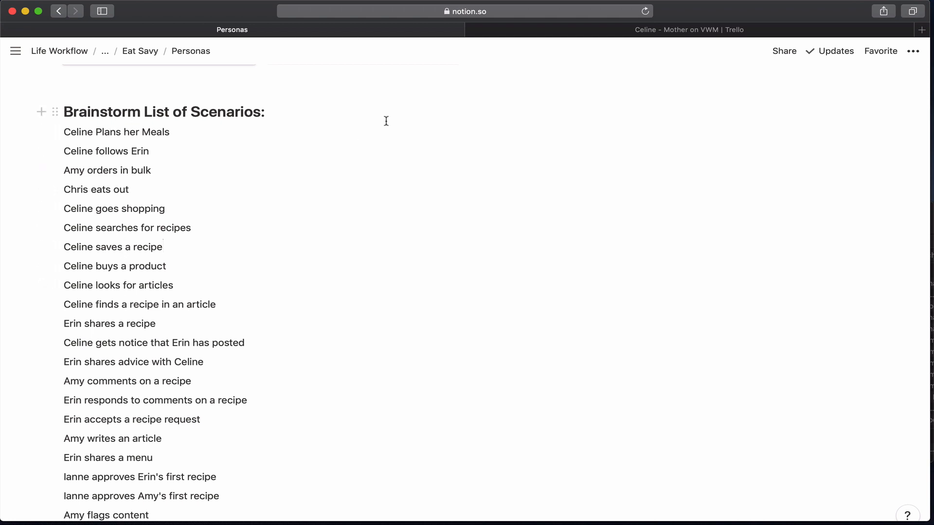
Insert an inline table below the last scenario, leaving a blank line above it, and title it "es-Scenarions"
{"action": "scroll", "coordinate": [387, 121], "scroll_direction": "down", "scroll_amount": 6}
{"action": "left_click", "coordinate": [191, 425]}
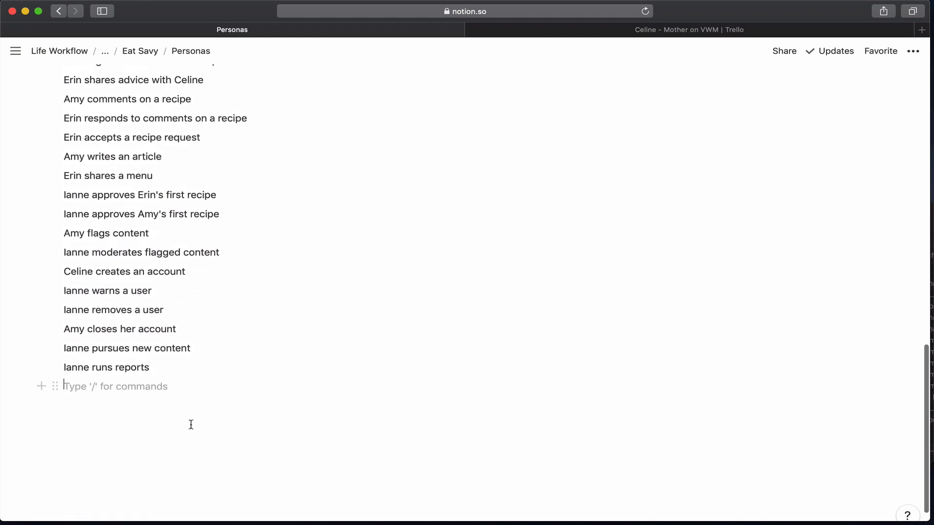
{"action": "key", "text": "Return"}
{"action": "type", "text": "/"}
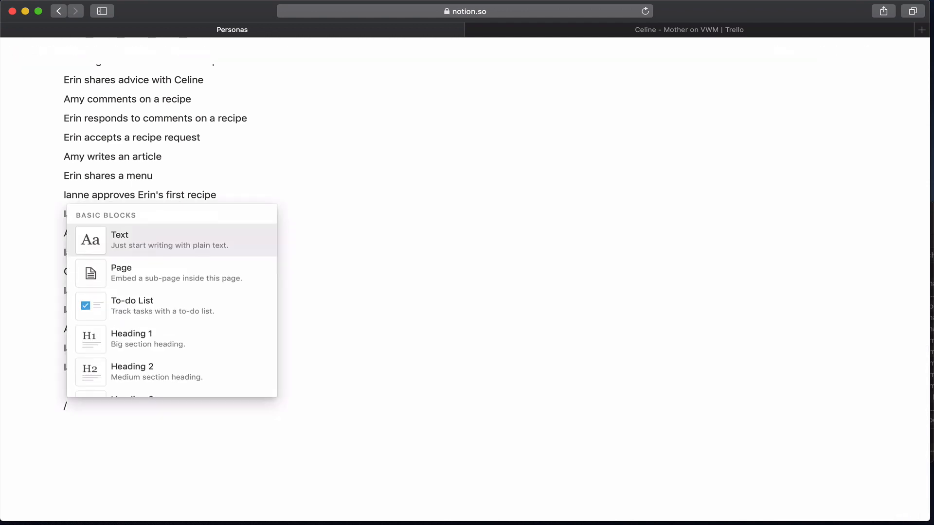
{"action": "type", "text": "tab"}
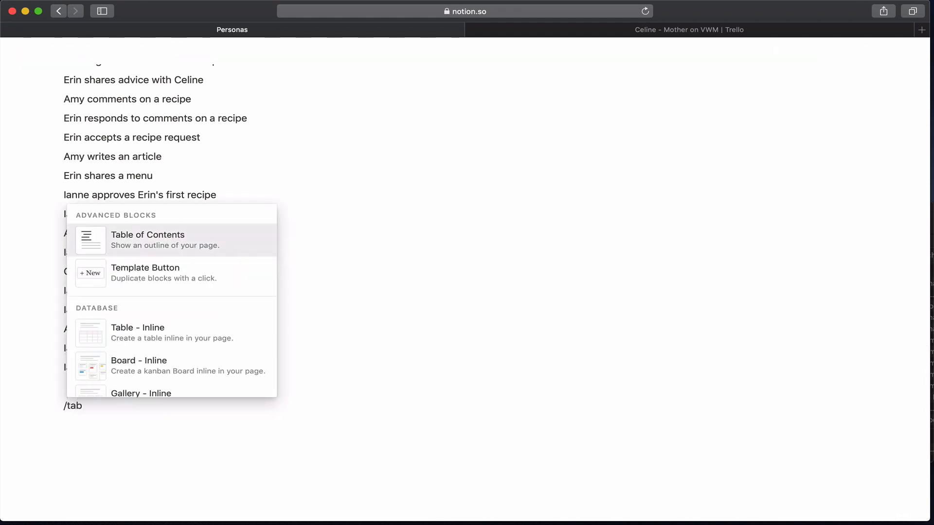
{"action": "key", "text": "Down"}
{"action": "key", "text": "Down"}
{"action": "key", "text": "Down"}
{"action": "key", "text": "Up"}
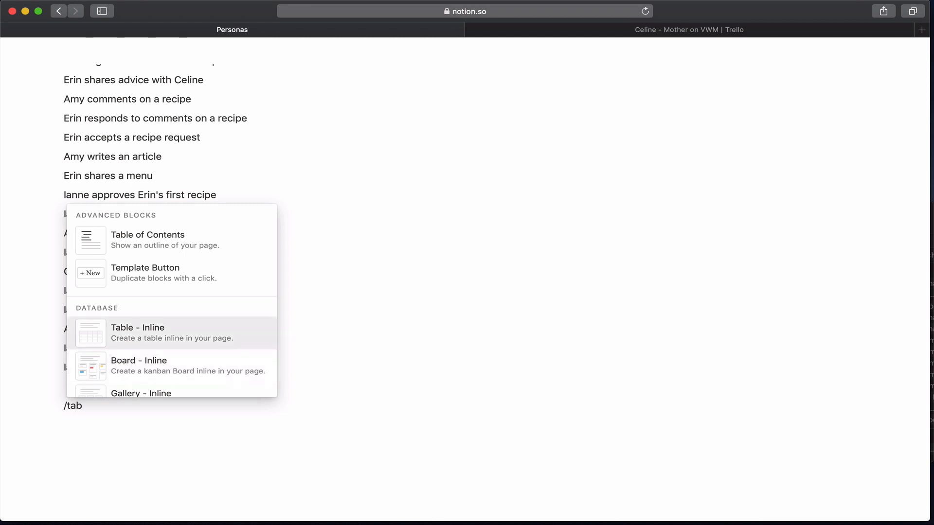
{"action": "key", "text": "Return"}
{"action": "type", "text": "e"}
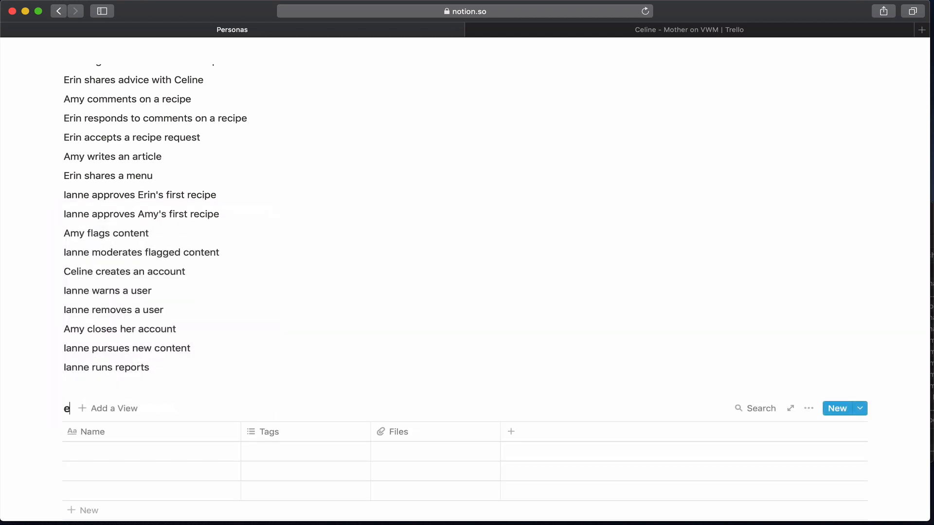
{"action": "type", "text": "s-Scenarions"}
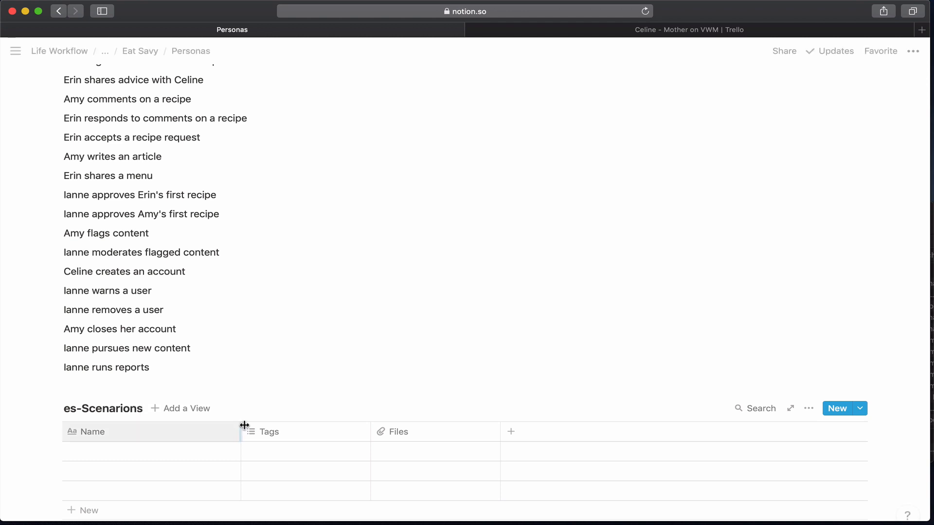
Add an unnamed list view to the es-Scenarions database and delete its default table view
{"action": "scroll", "coordinate": [250, 409], "scroll_direction": "down", "scroll_amount": 5}
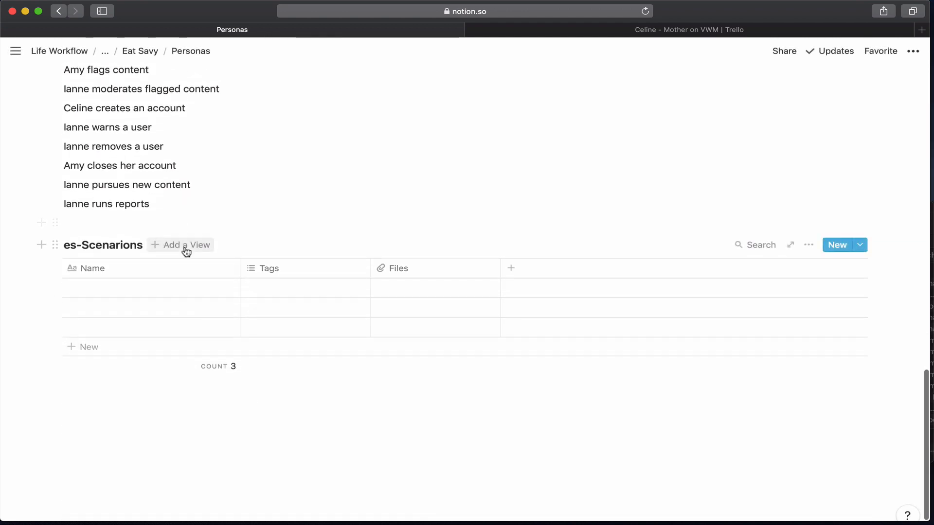
{"action": "left_click", "coordinate": [188, 247]}
{"action": "left_click", "coordinate": [171, 401]}
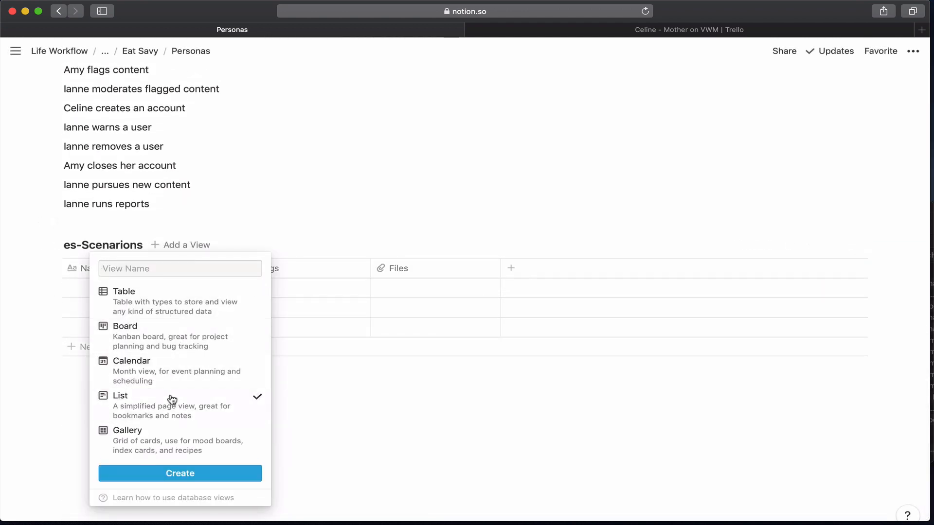
{"action": "left_click", "coordinate": [180, 474]}
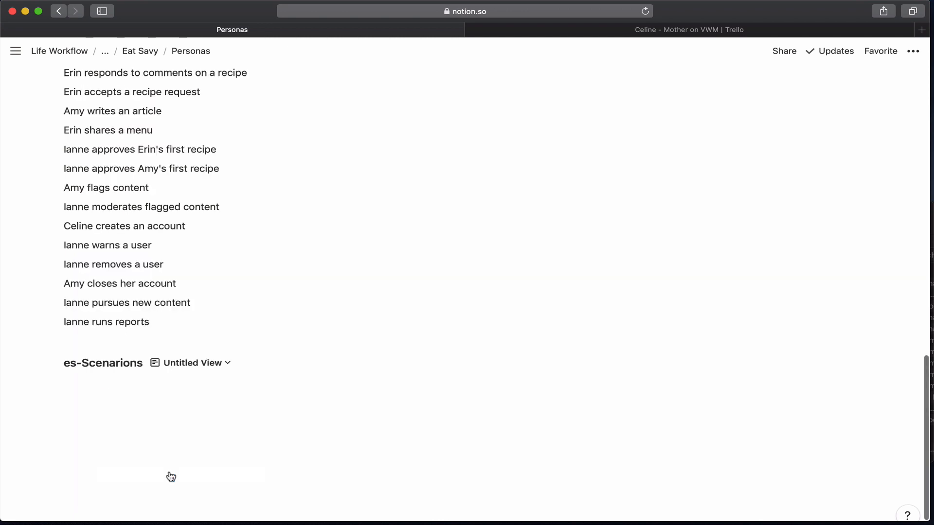
{"action": "left_click", "coordinate": [226, 363]}
{"action": "left_click", "coordinate": [248, 387]}
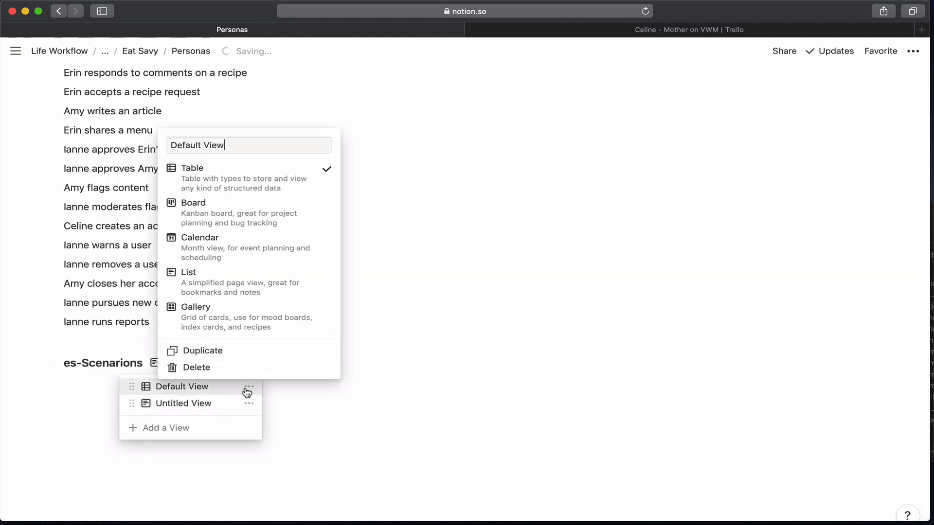
{"action": "left_click", "coordinate": [240, 374]}
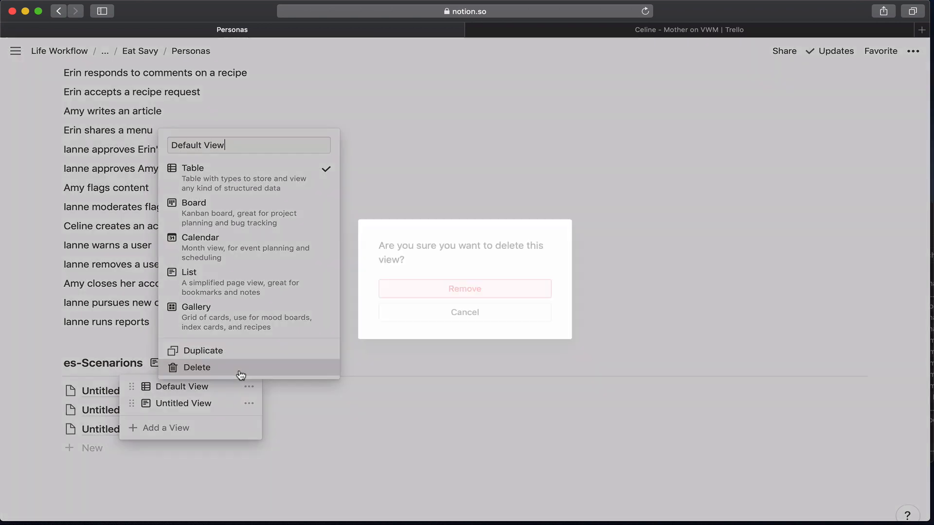
{"action": "left_click", "coordinate": [397, 297]}
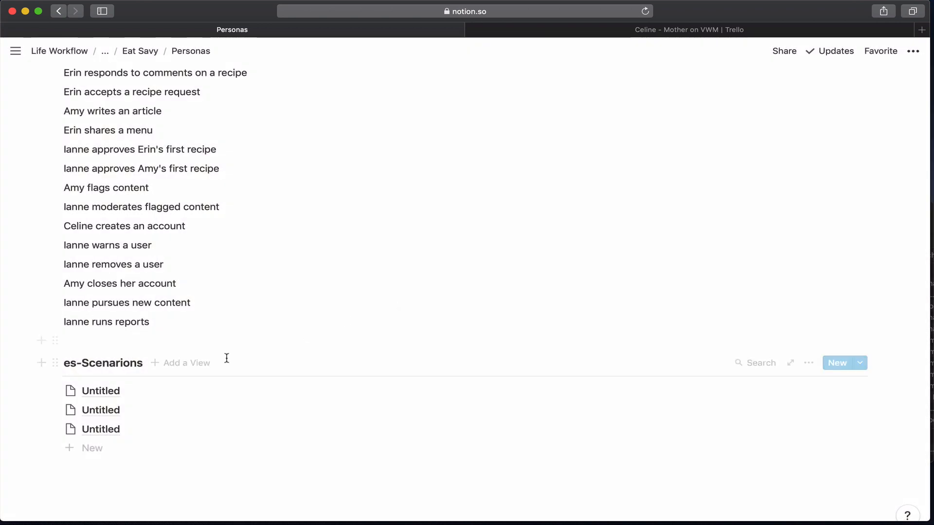
Add an unnamed board view to the es-Scenarions database and delete its list view
{"action": "left_click", "coordinate": [182, 363]}
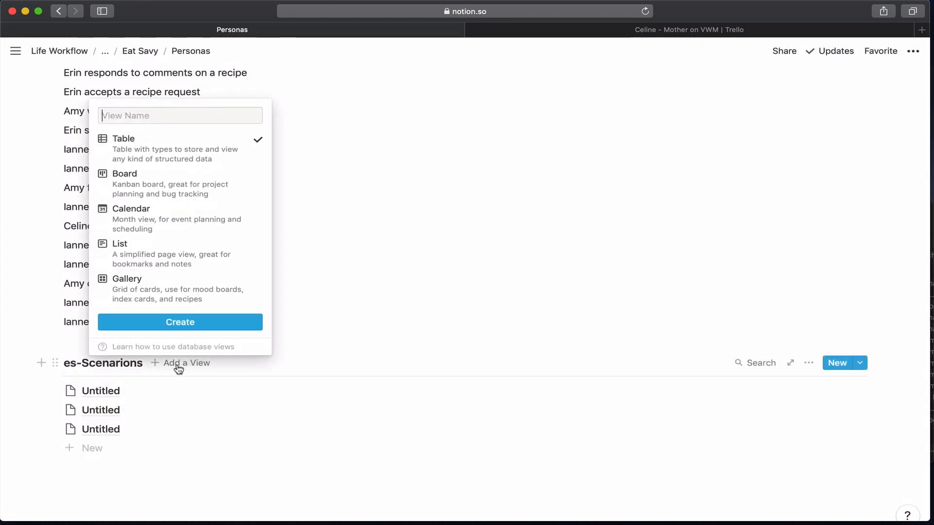
{"action": "left_click", "coordinate": [151, 195]}
{"action": "left_click", "coordinate": [163, 321]}
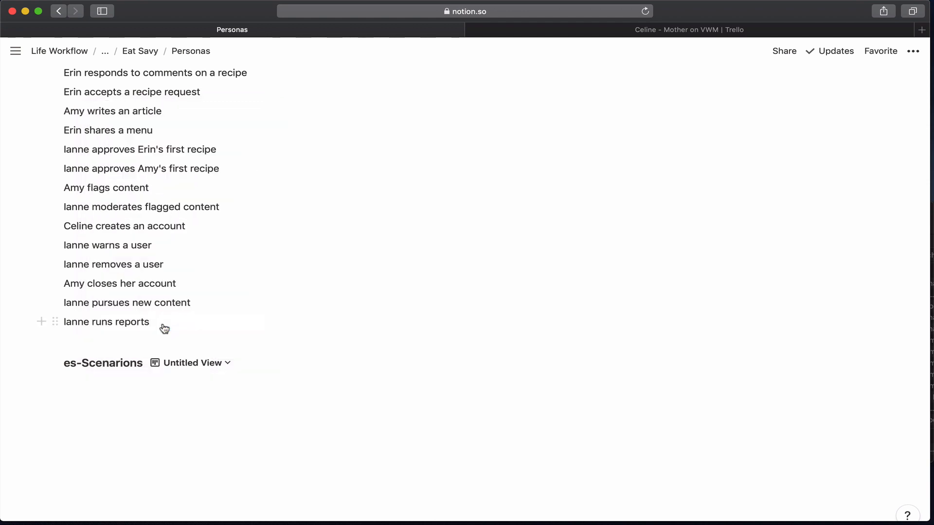
{"action": "left_click", "coordinate": [229, 370]}
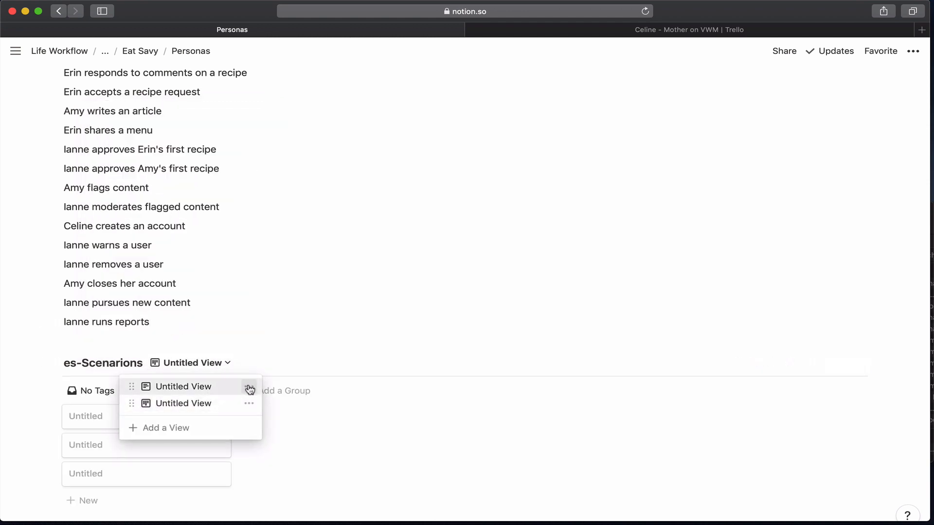
{"action": "left_click", "coordinate": [248, 387]}
{"action": "left_click", "coordinate": [244, 369]}
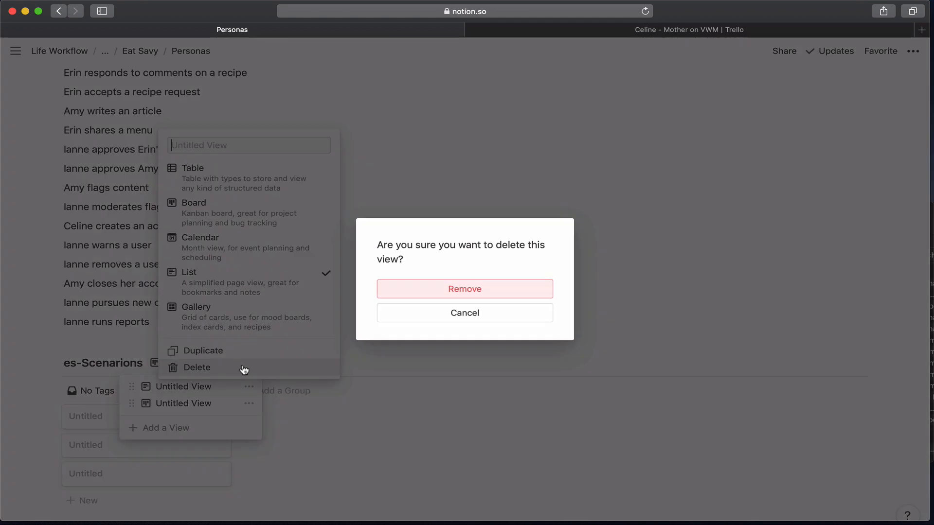
{"action": "left_click", "coordinate": [432, 289]}
Try to move the es-Scenarions board up the page towards the scenario heading
{"action": "scroll", "coordinate": [433, 289], "scroll_direction": "down", "scroll_amount": 3}
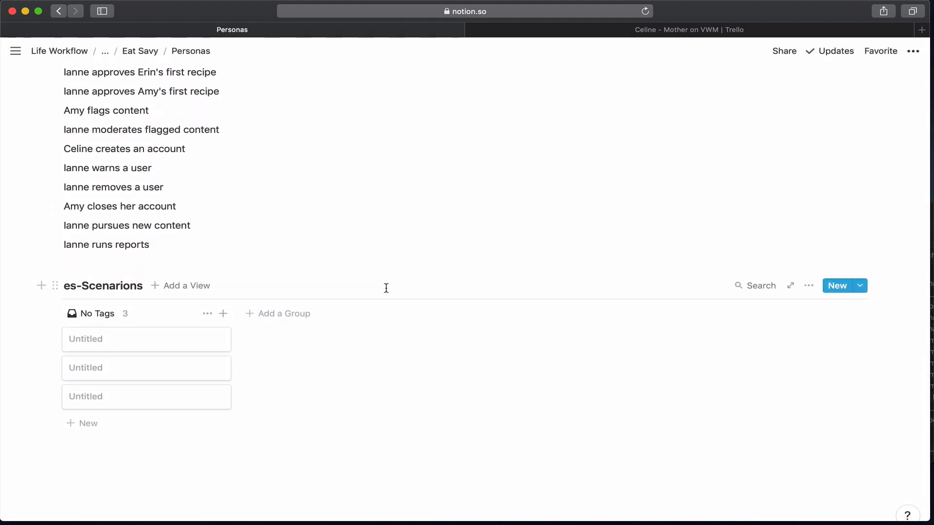
{"action": "scroll", "coordinate": [383, 295], "scroll_direction": "up", "scroll_amount": 10}
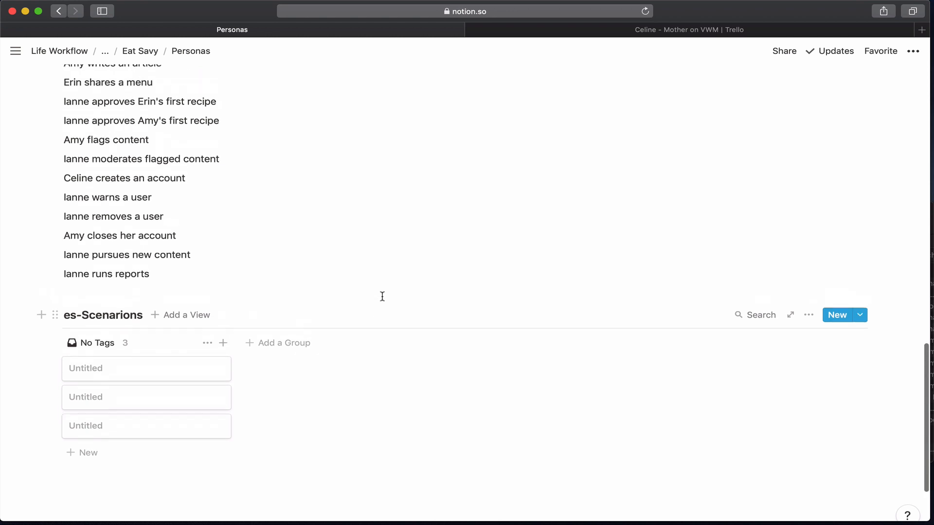
{"action": "scroll", "coordinate": [383, 296], "scroll_direction": "down", "scroll_amount": 6}
{"action": "scroll", "coordinate": [382, 296], "scroll_direction": "down", "scroll_amount": 3}
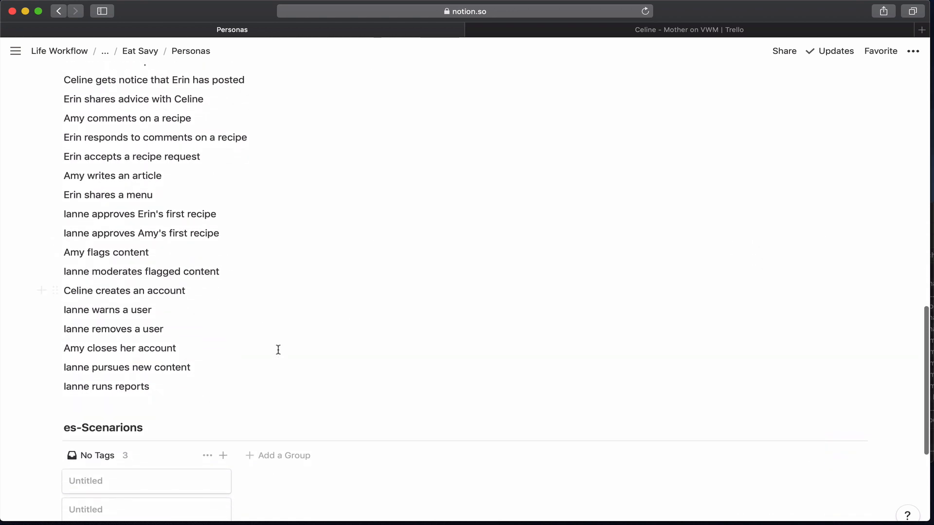
{"action": "left_click_drag", "start_coordinate": [55, 428], "coordinate": [180, 439]}
{"action": "scroll", "coordinate": [327, 334], "scroll_direction": "up", "scroll_amount": 3}
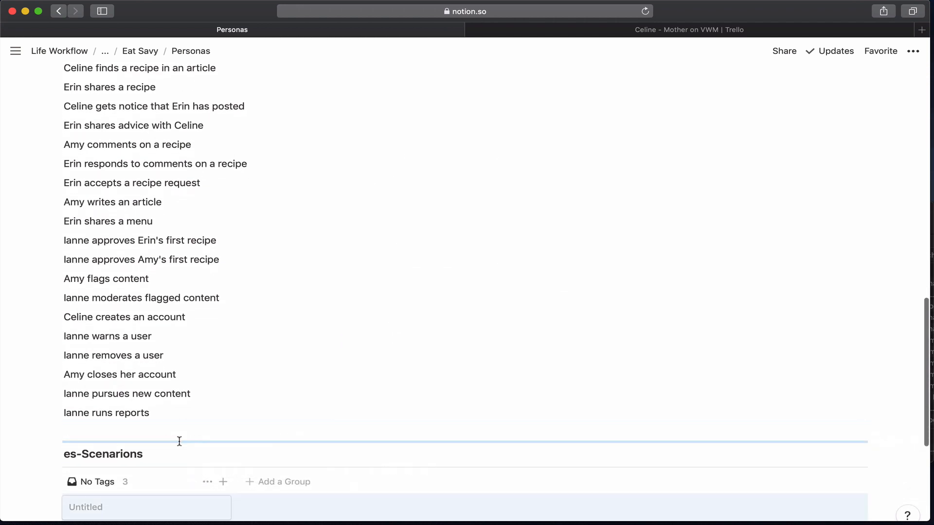
Place the es-Scenarions board in a second column beside the "Brainstorm List of Scenarios:" heading, using the meal-planning line as a temporary placeholder
{"action": "scroll", "coordinate": [146, 414], "scroll_direction": "up", "scroll_amount": 10}
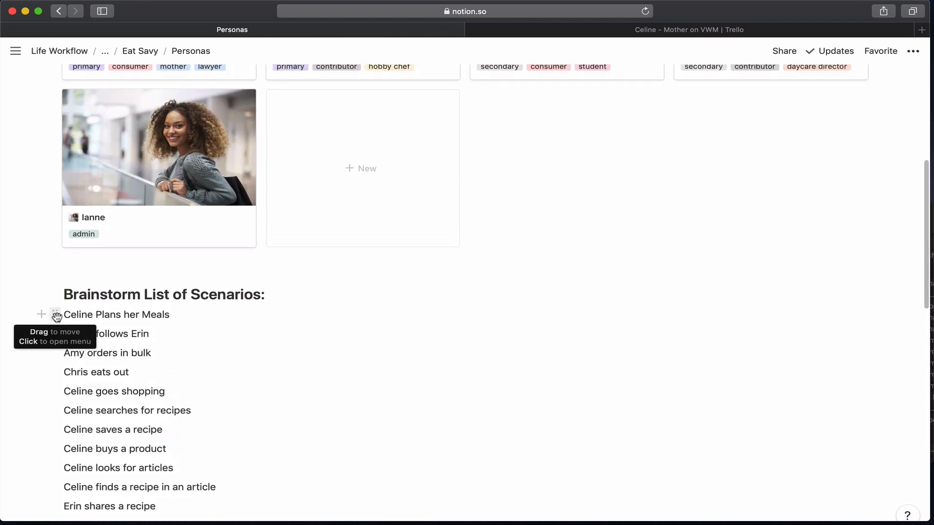
{"action": "left_click_drag", "start_coordinate": [56, 318], "coordinate": [874, 289]}
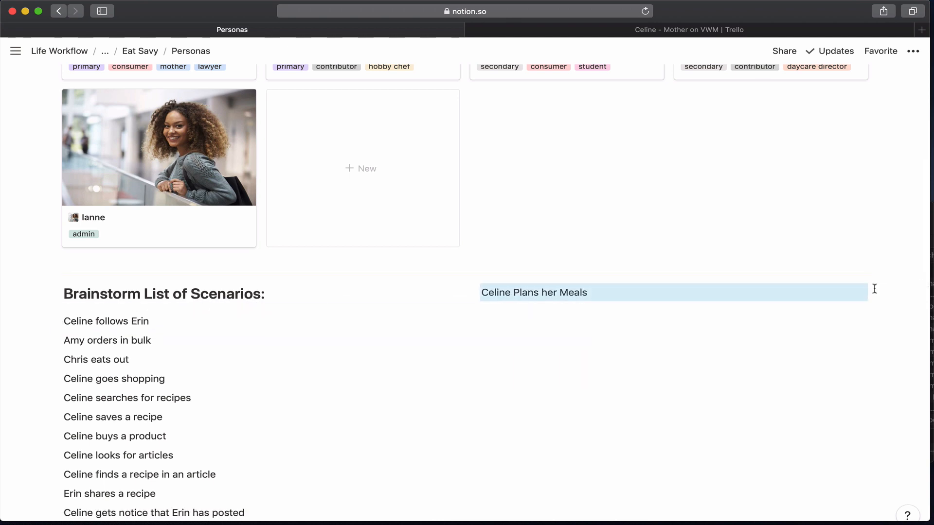
{"action": "scroll", "coordinate": [562, 332], "scroll_direction": "down", "scroll_amount": 15}
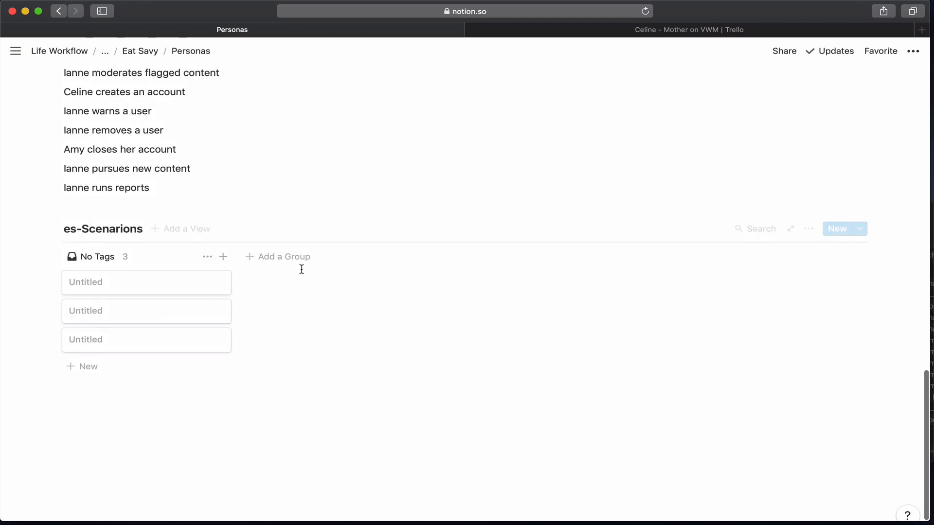
{"action": "left_click_drag", "start_coordinate": [56, 231], "coordinate": [494, 444]}
{"action": "scroll", "coordinate": [487, 414], "scroll_direction": "down", "scroll_amount": 4}
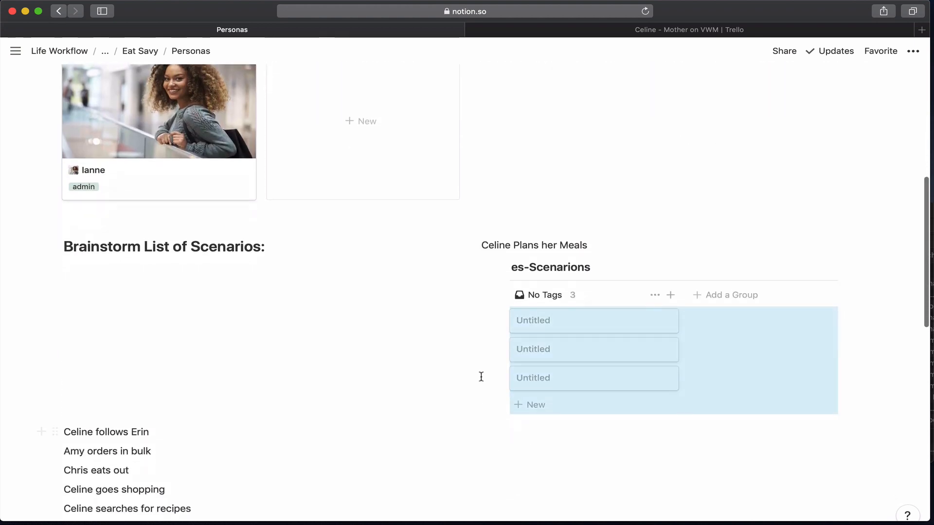
{"action": "left_click_drag", "start_coordinate": [472, 245], "coordinate": [248, 270]}
Gather "Celine Plans her Meals" and all remaining scenario lines beneath the "Brainstorm List of Scenarios:" heading, in the column beside the es-Scenarions board
{"action": "scroll", "coordinate": [247, 271], "scroll_direction": "down", "scroll_amount": 10}
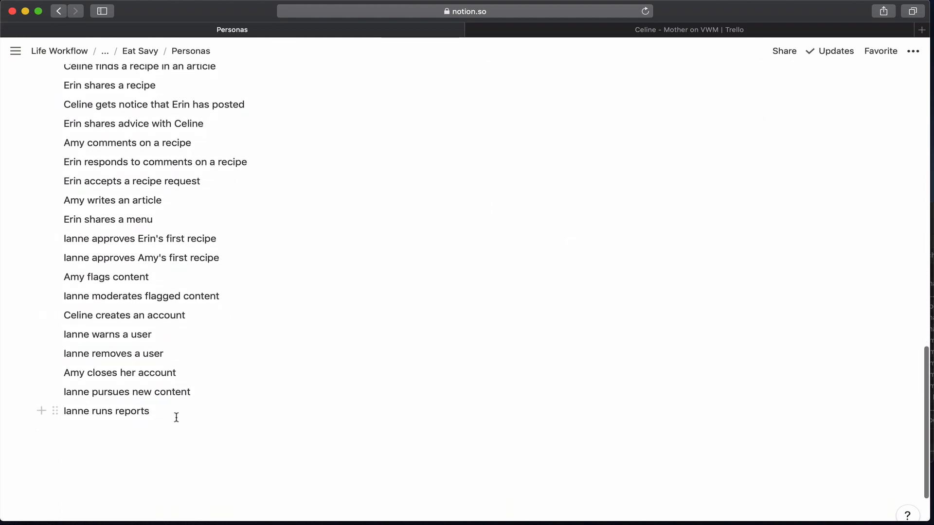
{"action": "scroll", "coordinate": [176, 417], "scroll_direction": "up", "scroll_amount": 8}
{"action": "left_click_drag", "start_coordinate": [175, 417], "coordinate": [159, 376]}
{"action": "left_click", "coordinate": [58, 298]}
{"action": "scroll", "coordinate": [64, 366], "scroll_direction": "down", "scroll_amount": 10}
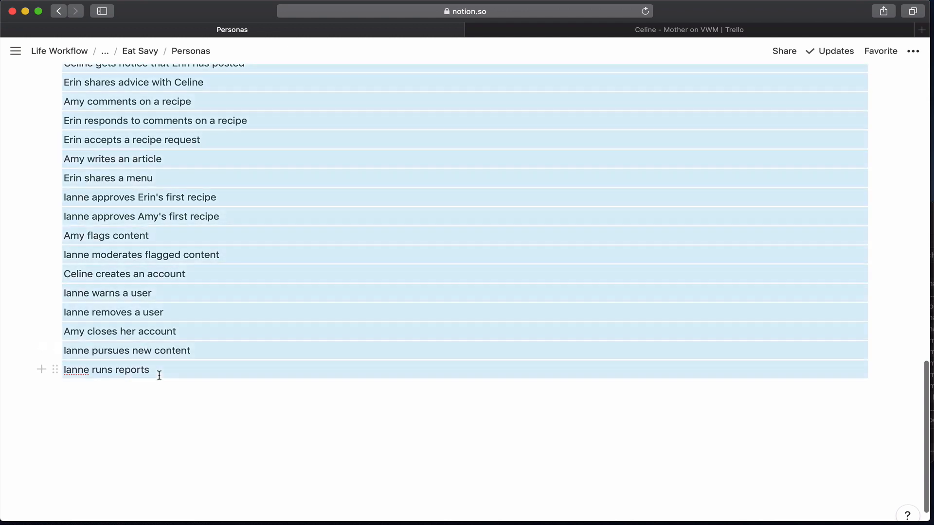
{"action": "scroll", "coordinate": [159, 376], "scroll_direction": "up", "scroll_amount": 9}
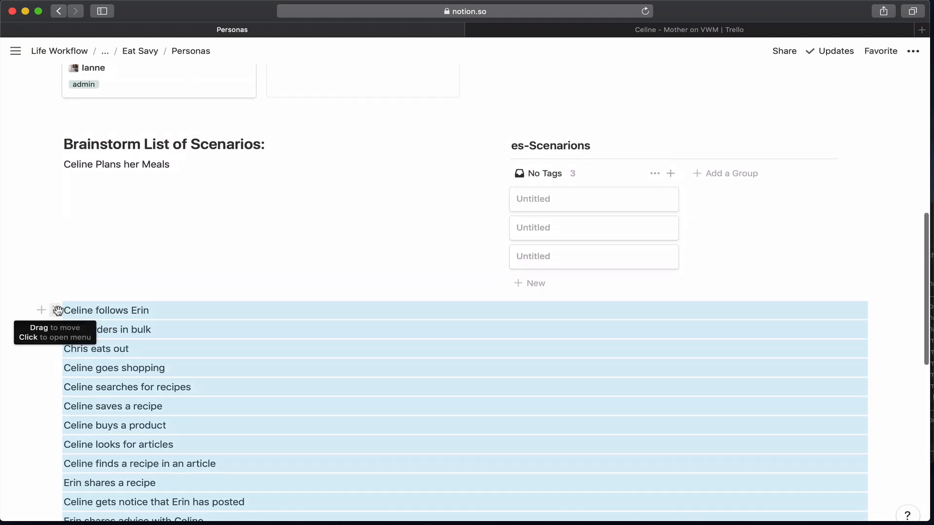
{"action": "left_click_drag", "start_coordinate": [57, 309], "coordinate": [94, 174]}
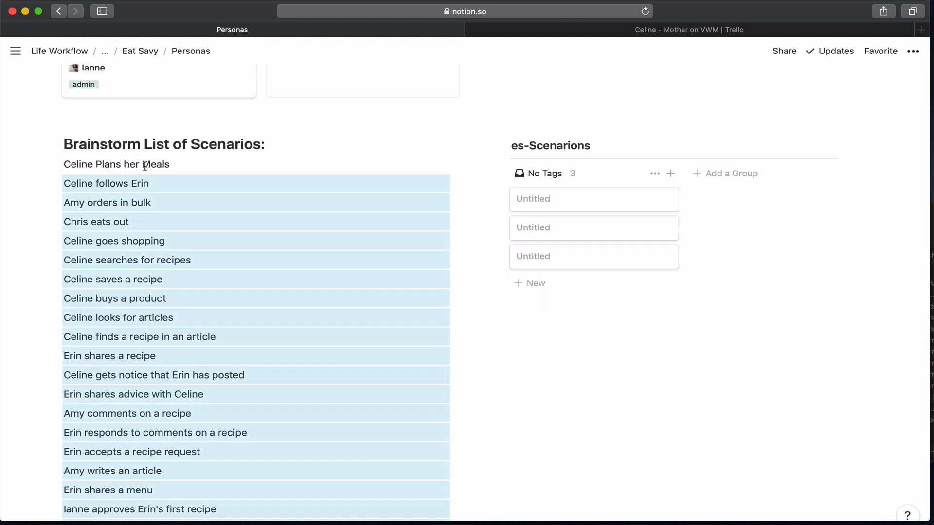
{"action": "left_click", "coordinate": [324, 129]}
{"action": "scroll", "coordinate": [325, 129], "scroll_direction": "down", "scroll_amount": 5}
{"action": "scroll", "coordinate": [324, 129], "scroll_direction": "up", "scroll_amount": 12}
{"action": "scroll", "coordinate": [325, 129], "scroll_direction": "down", "scroll_amount": 5}
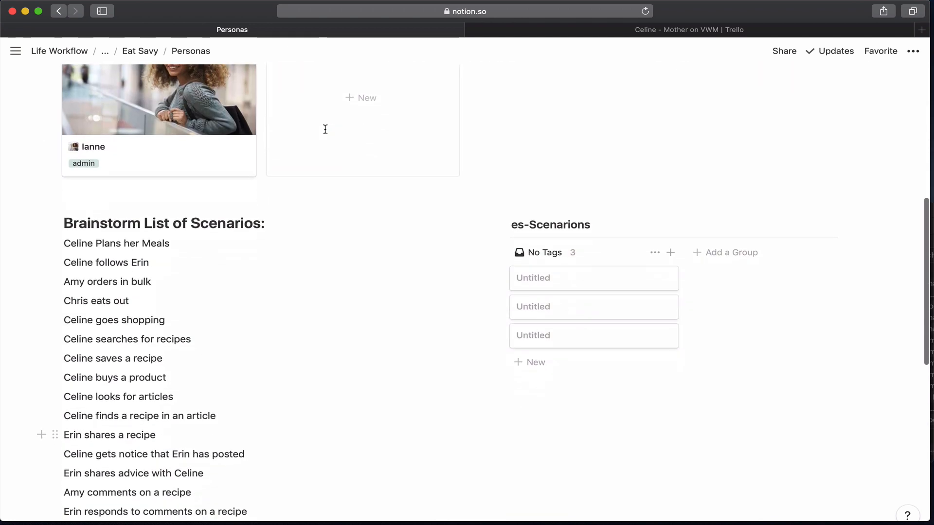
Copy "Celine Plans her Meals" from the brainstorm list and paste it as the title of the first untitled es-Scenarions card
{"action": "left_click_drag", "start_coordinate": [171, 244], "coordinate": [62, 244]}
{"action": "key", "text": "super+c"}
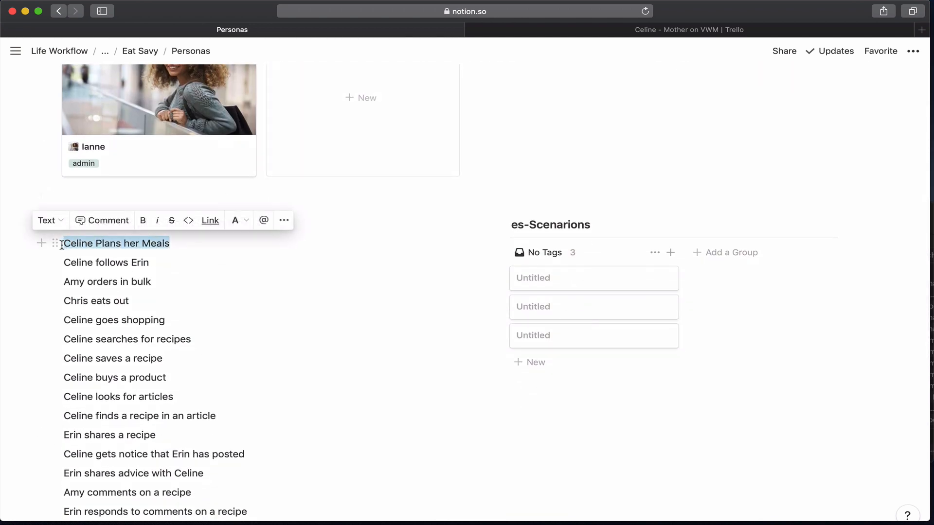
{"action": "left_click", "coordinate": [530, 284]}
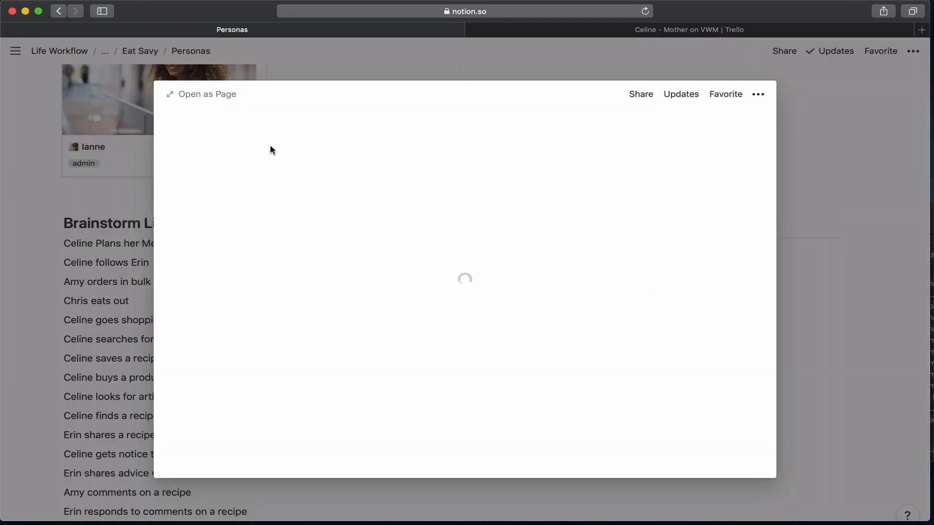
{"action": "key", "text": "super+v"}
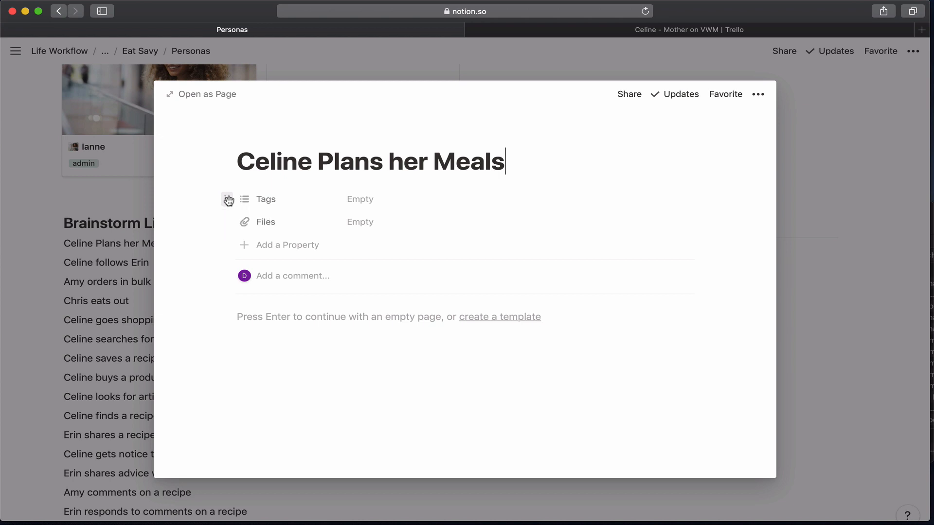
Rename the card's Tags property to "Status", change its type to Select, and close the card
{"action": "left_click", "coordinate": [227, 200]}
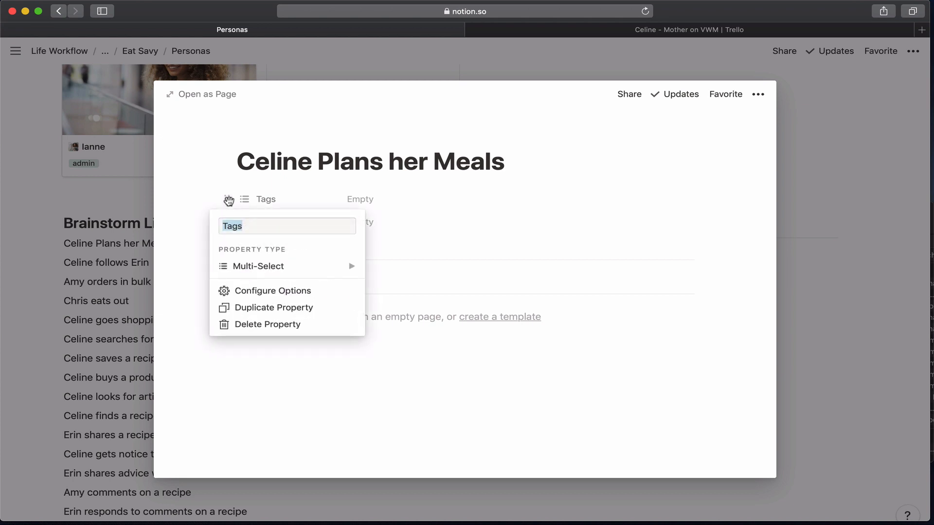
{"action": "type", "text": "Statu"}
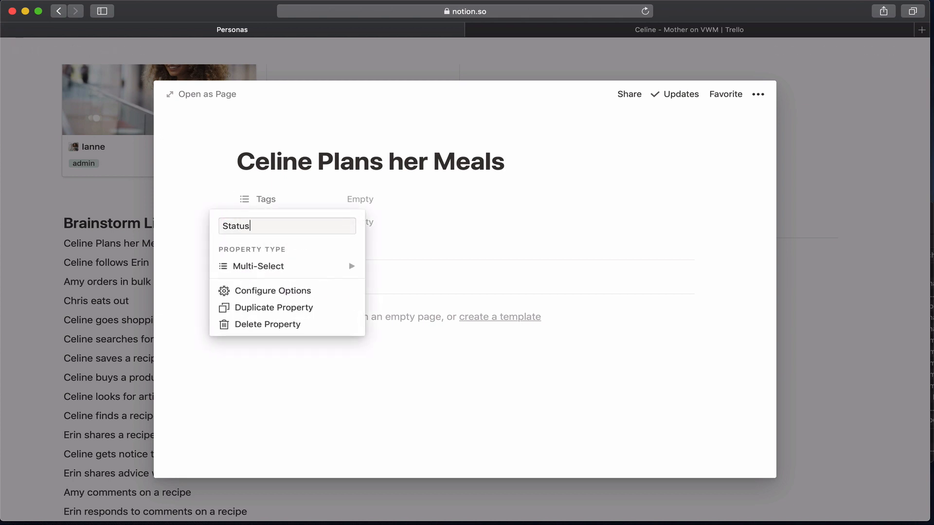
{"action": "type", "text": "s"}
{"action": "mouse_move", "coordinate": [309, 267]}
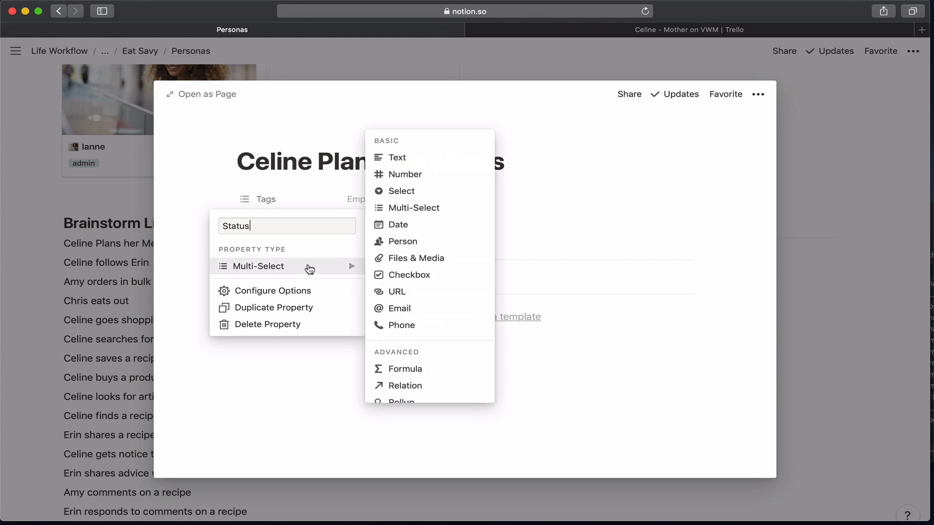
{"action": "left_click", "coordinate": [402, 191]}
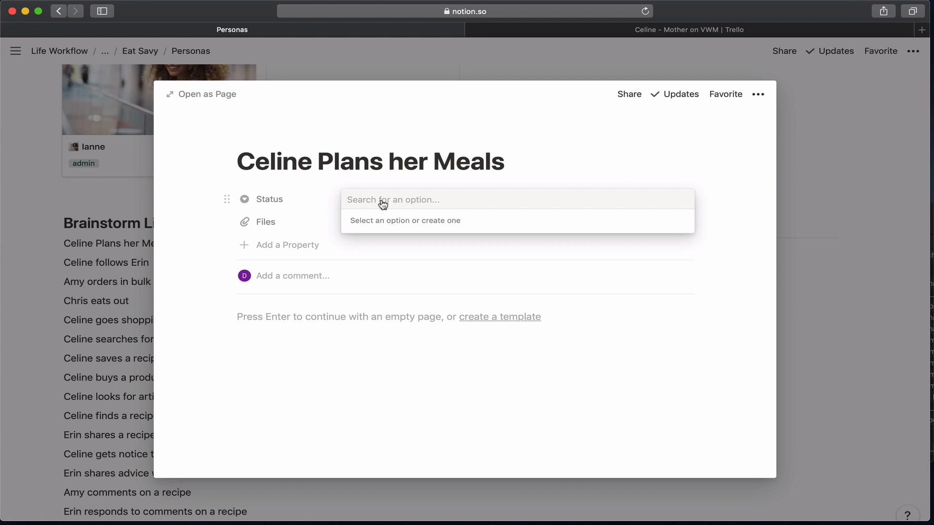
{"action": "left_click", "coordinate": [786, 214]}
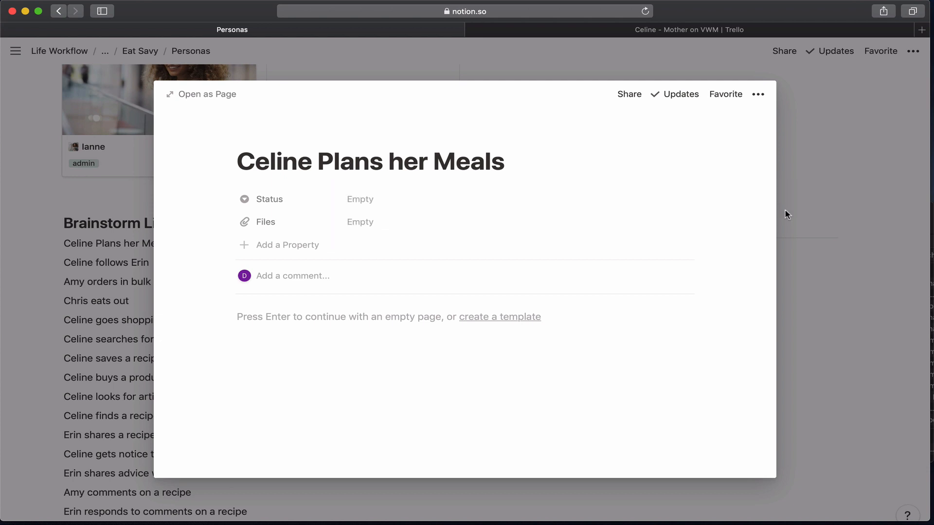
{"action": "left_click", "coordinate": [786, 214]}
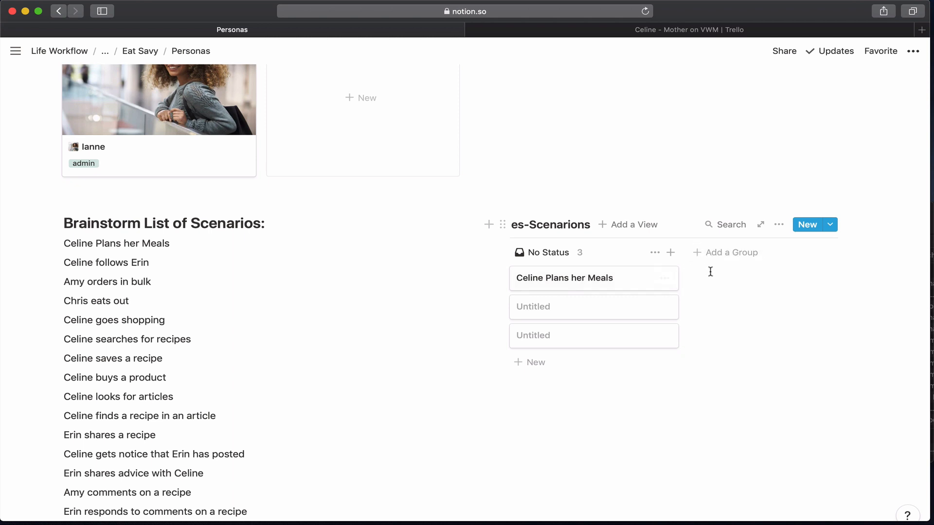
Reopen the "Celine Plans her Meals" card and create the Status option "in process" for it
{"action": "left_click", "coordinate": [644, 287]}
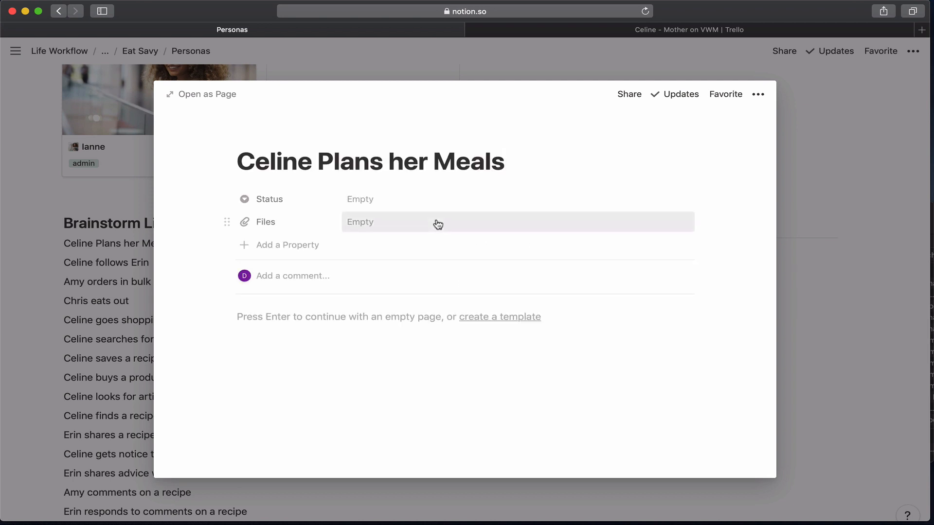
{"action": "left_click", "coordinate": [817, 248]}
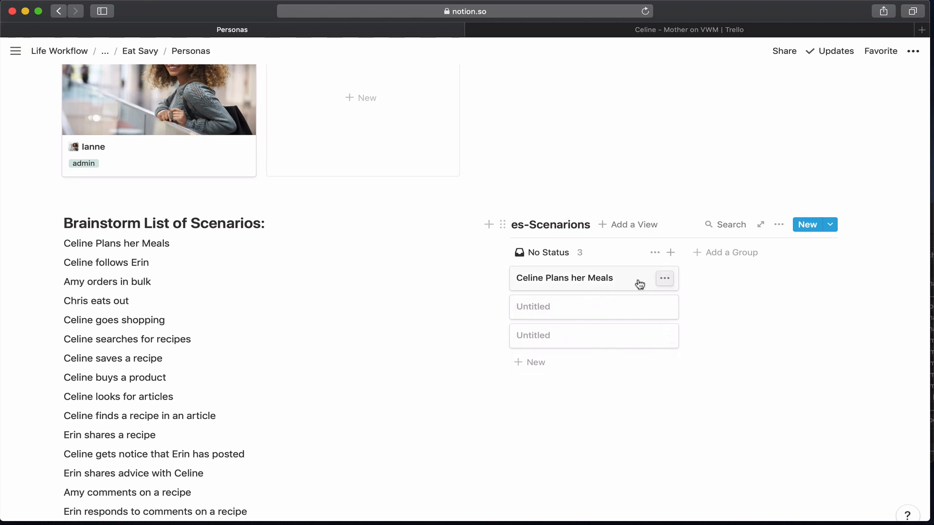
{"action": "left_click", "coordinate": [616, 284]}
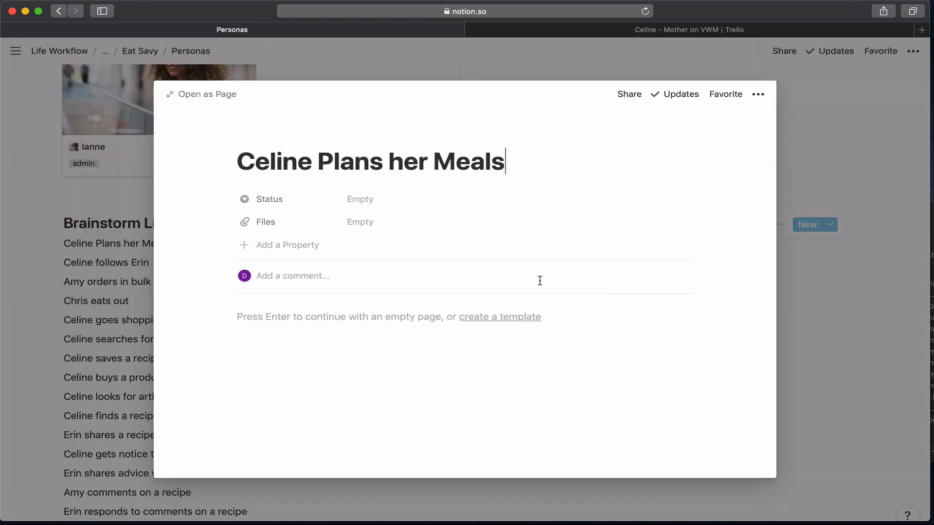
{"action": "left_click", "coordinate": [385, 206]}
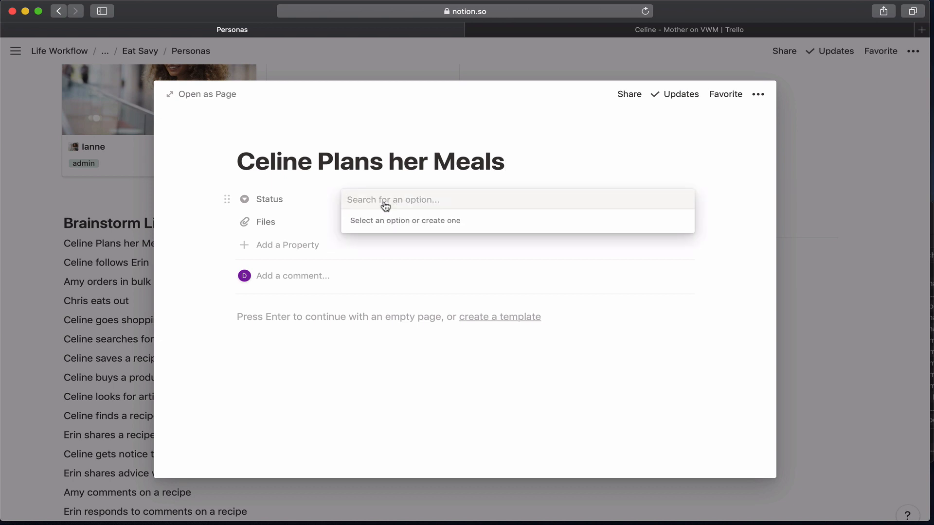
{"action": "type", "text": "in pro"}
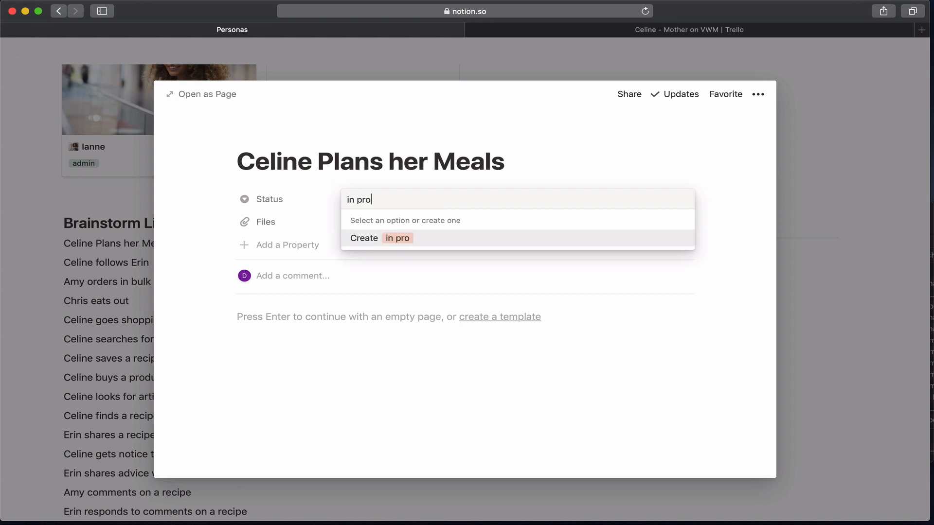
{"action": "type", "text": "cess"}
{"action": "key", "text": "Return"}
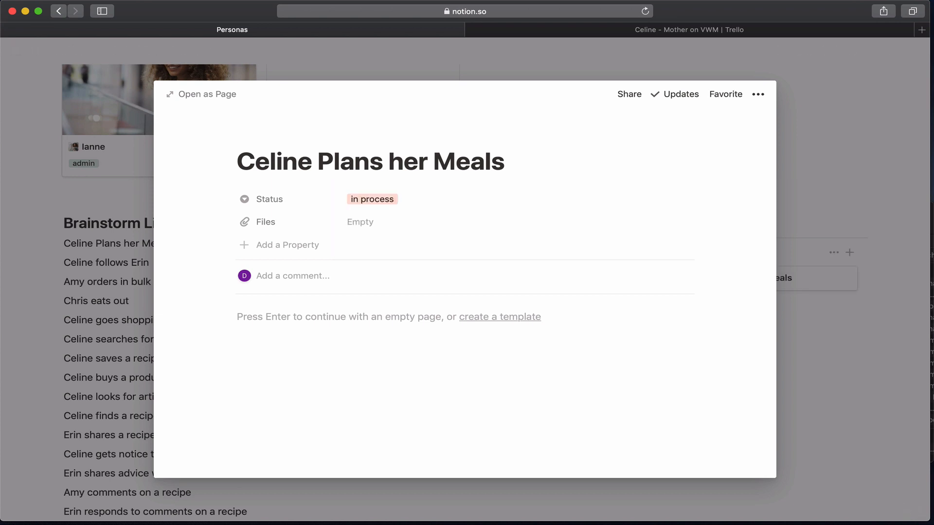
Create a second Status option named "outer space" on the "Celine Plans her Meals" card
{"action": "left_click", "coordinate": [409, 203]}
{"action": "type", "text": "C"}
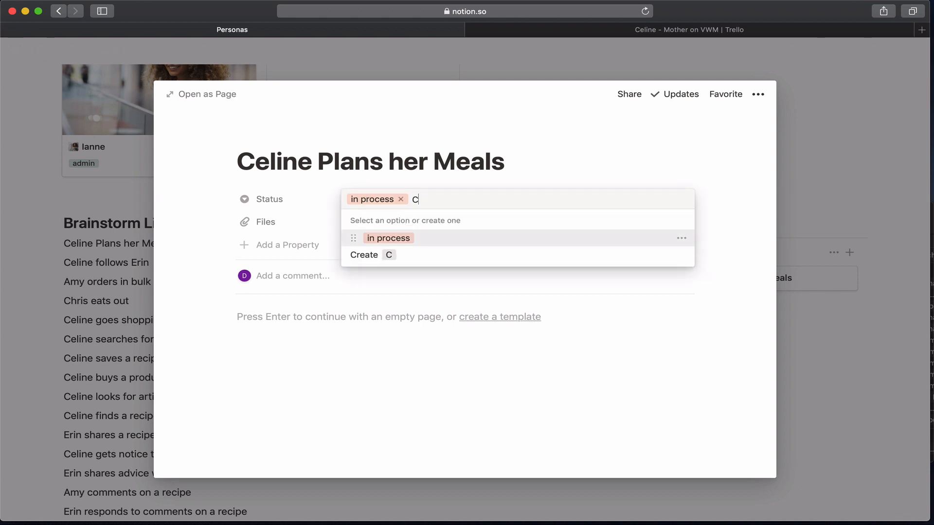
{"action": "key", "text": "BackSpace"}
{"action": "type", "text": "out"}
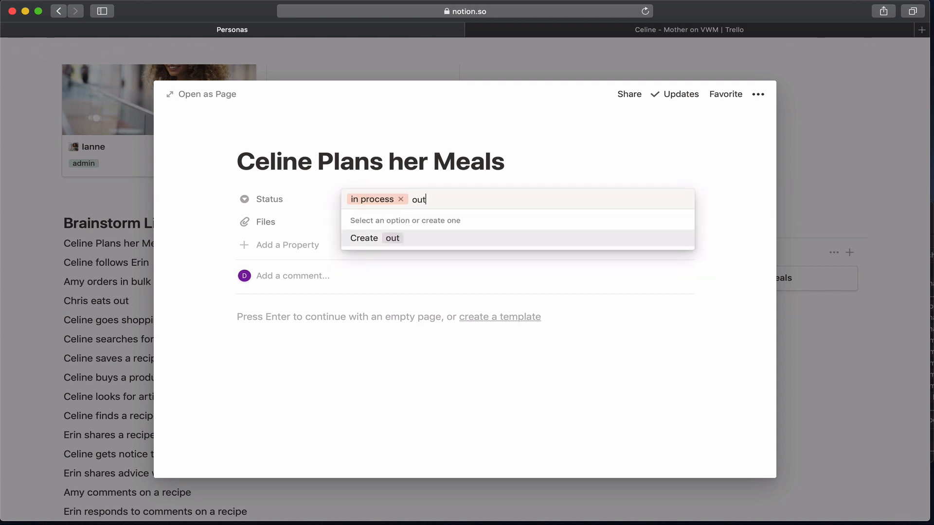
{"action": "type", "text": "er spce"}
{"action": "key", "text": "BackSpace"}
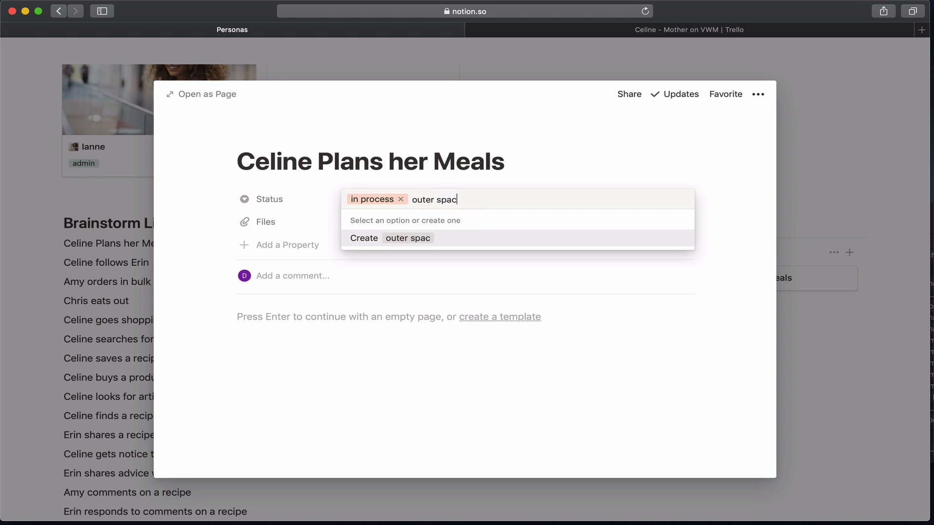
{"action": "type", "text": "e"}
{"action": "key", "text": "Return"}
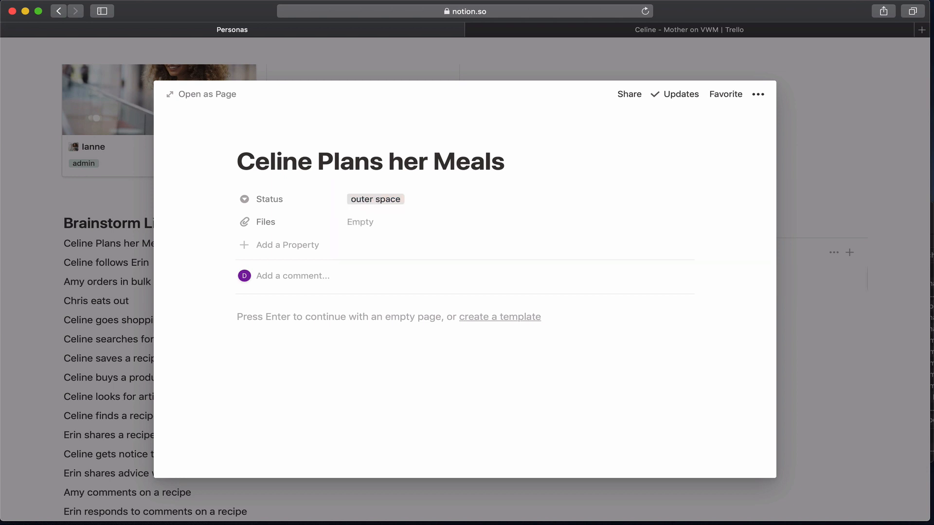
Create a third Status option named "complete" and leave it as the card's status
{"action": "left_click", "coordinate": [432, 204]}
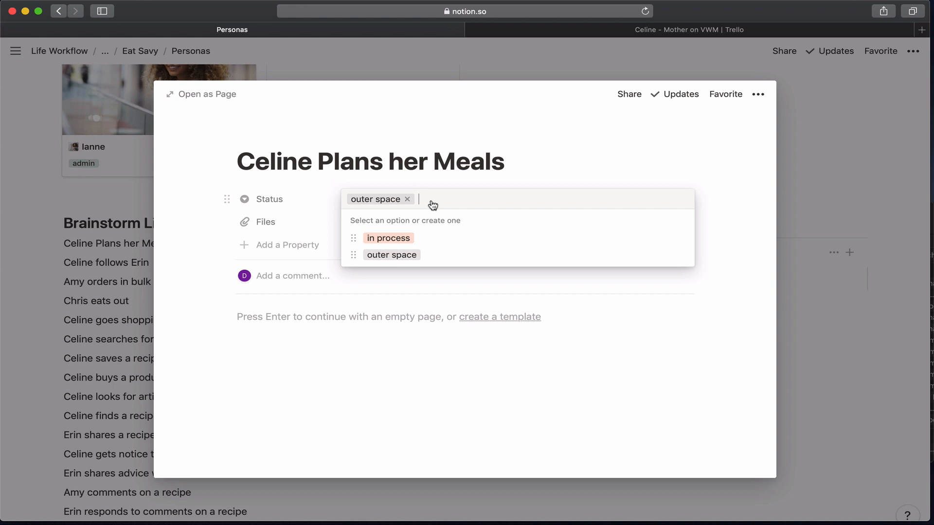
{"action": "type", "text": "re"}
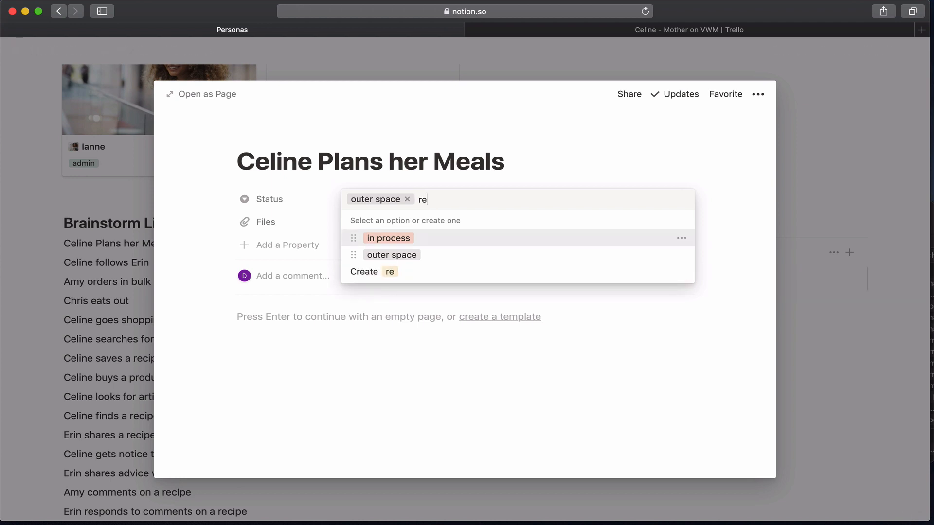
{"action": "key", "text": "BackSpace"}
{"action": "key", "text": "BackSpace"}
{"action": "type", "text": "compl"}
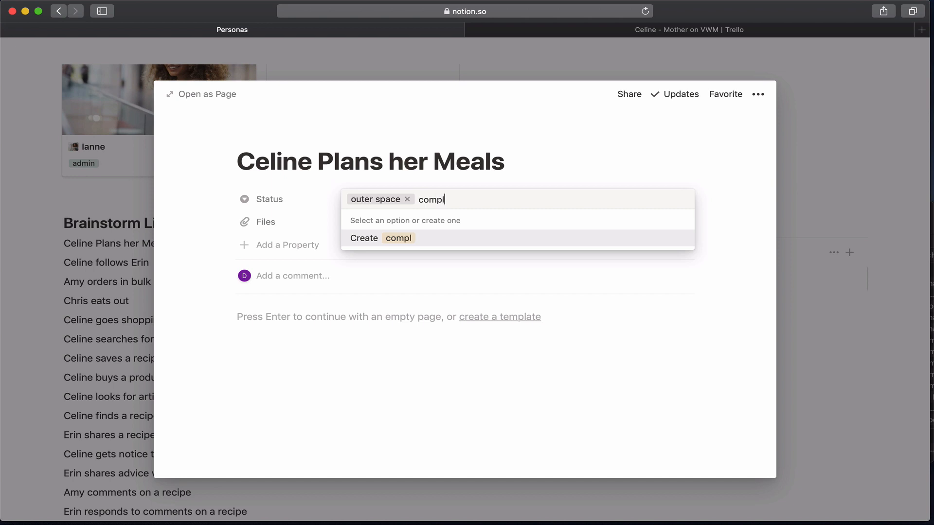
{"action": "type", "text": "ete"}
{"action": "key", "text": "Return"}
{"action": "left_click", "coordinate": [426, 201]}
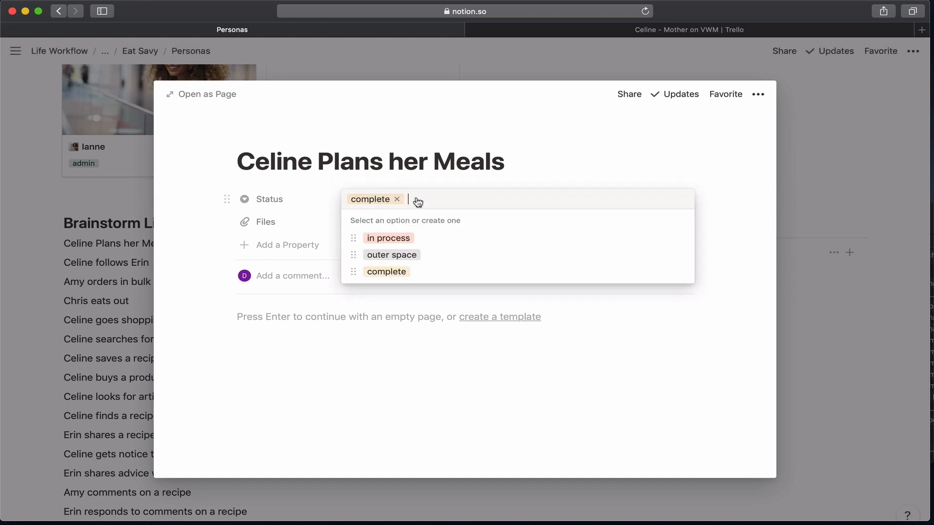
{"action": "left_click", "coordinate": [430, 182]}
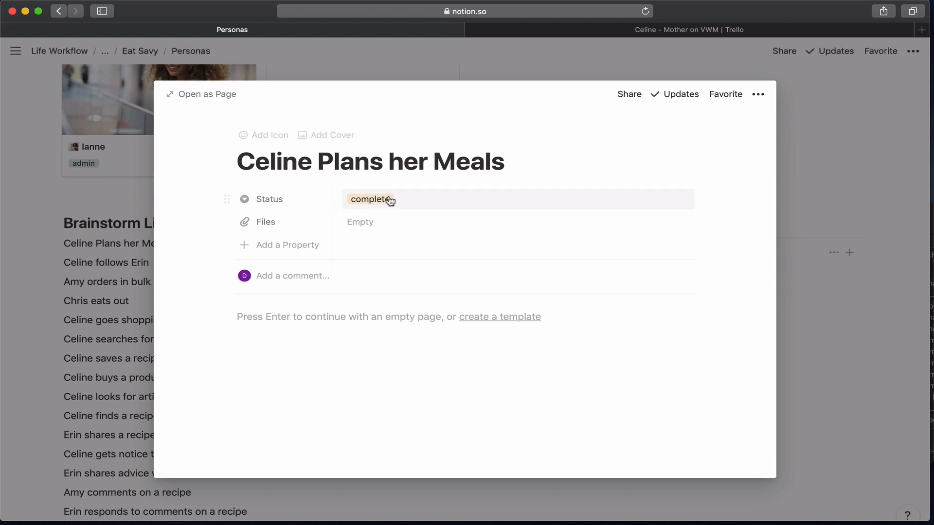
Rename the Files property to "Personas" and turn it into a relation to the es-Personas database
{"action": "left_click", "coordinate": [293, 226]}
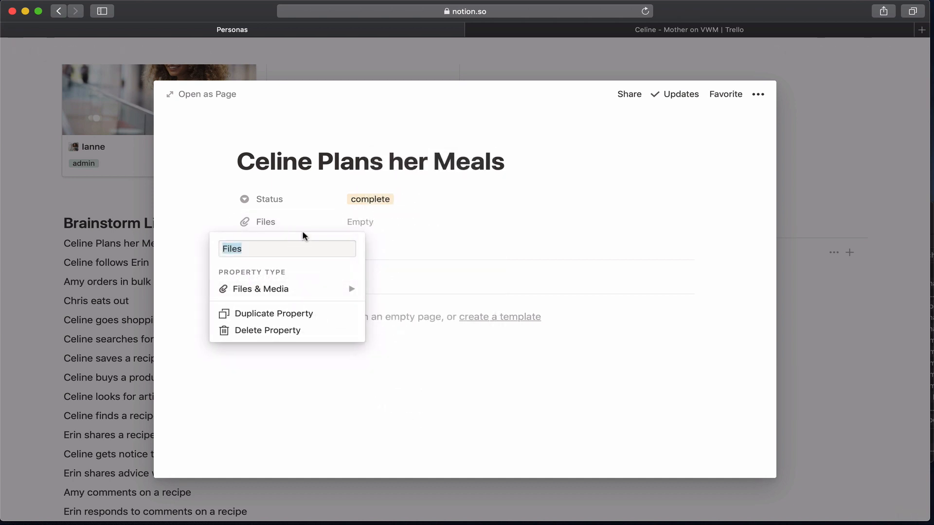
{"action": "type", "text": "Personas"}
{"action": "mouse_move", "coordinate": [328, 290]}
{"action": "scroll", "coordinate": [428, 319], "scroll_direction": "down", "scroll_amount": 3}
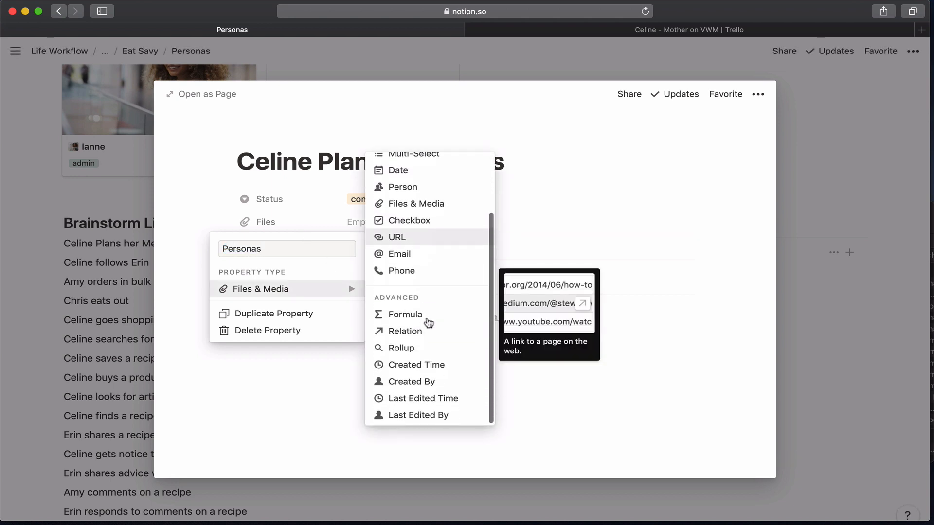
{"action": "left_click", "coordinate": [417, 333]}
{"action": "left_click", "coordinate": [403, 283]}
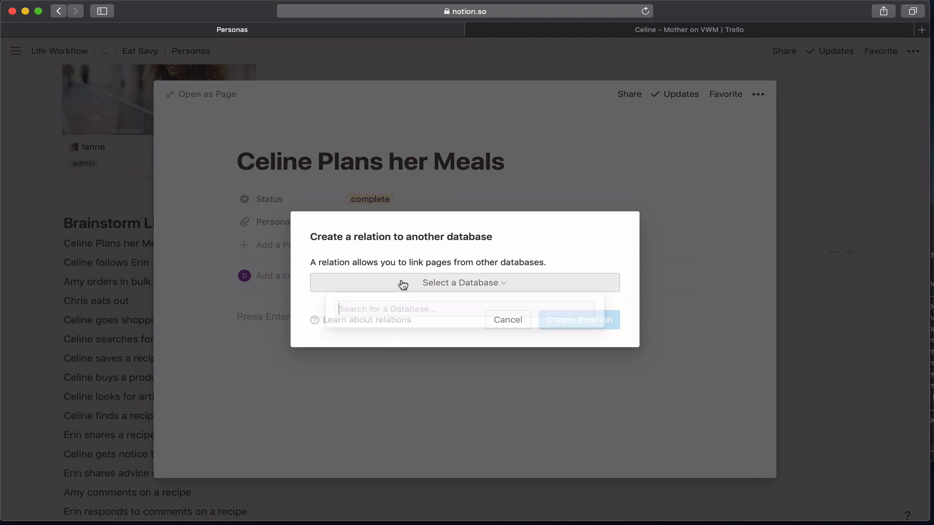
{"action": "type", "text": "es"}
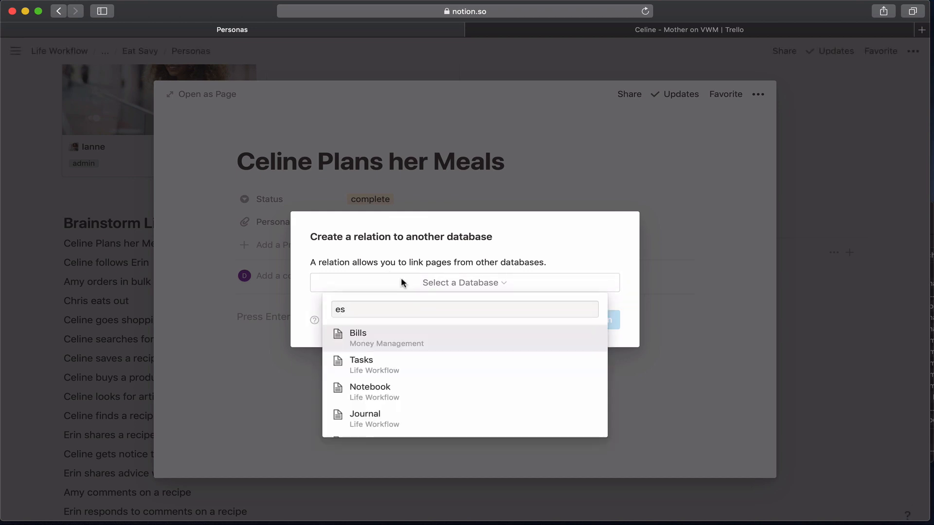
{"action": "type", "text": "-p"}
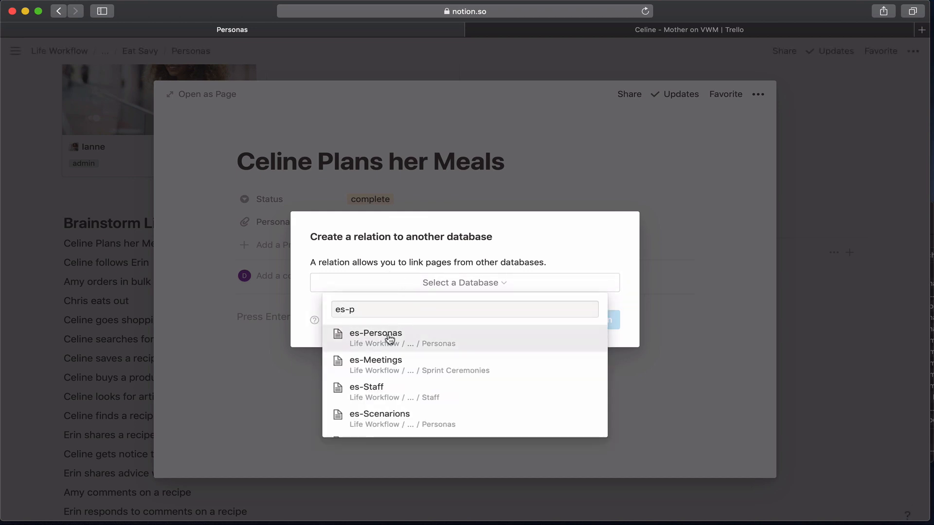
{"action": "left_click", "coordinate": [385, 346]}
{"action": "left_click", "coordinate": [554, 324]}
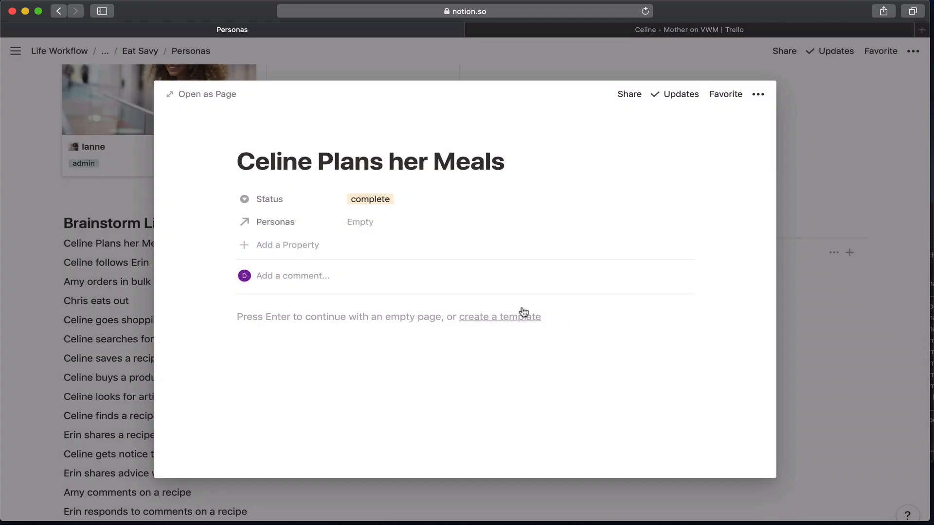
Link the Celine persona to the "Celine Plans her Meals" card and close the card
{"action": "left_click", "coordinate": [384, 229]}
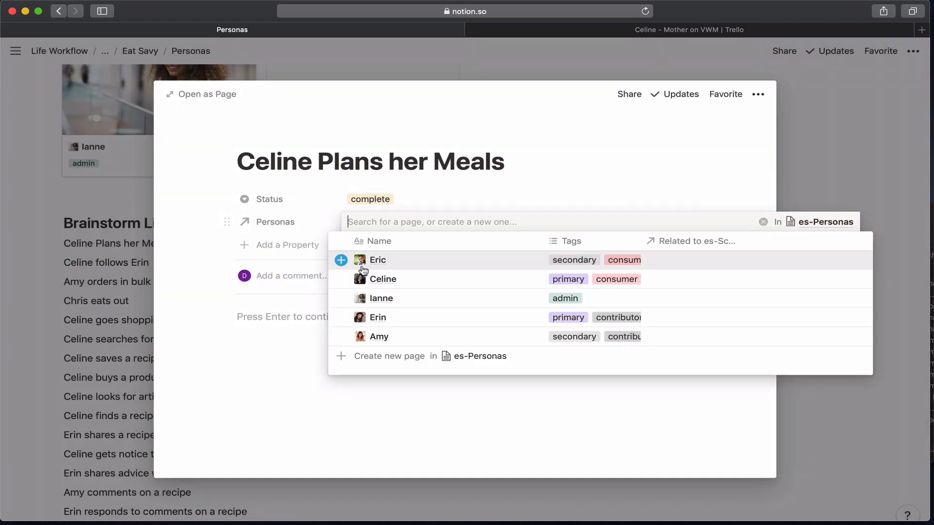
{"action": "left_click", "coordinate": [298, 295]}
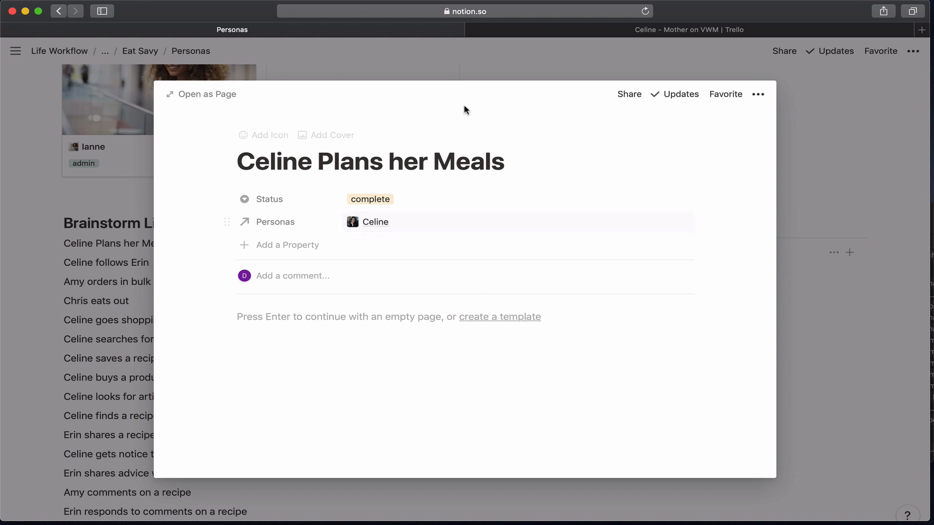
{"action": "left_click", "coordinate": [472, 79]}
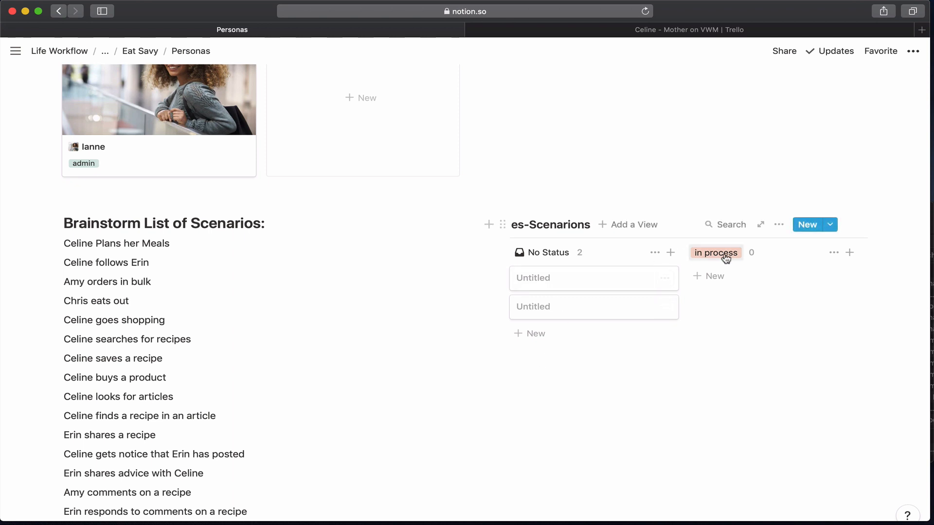
Copy "Celine follows Erin" from the brainstorm list and use it as the title of the first untitled No Status card
{"action": "scroll", "coordinate": [766, 276], "scroll_direction": "right", "scroll_amount": 9}
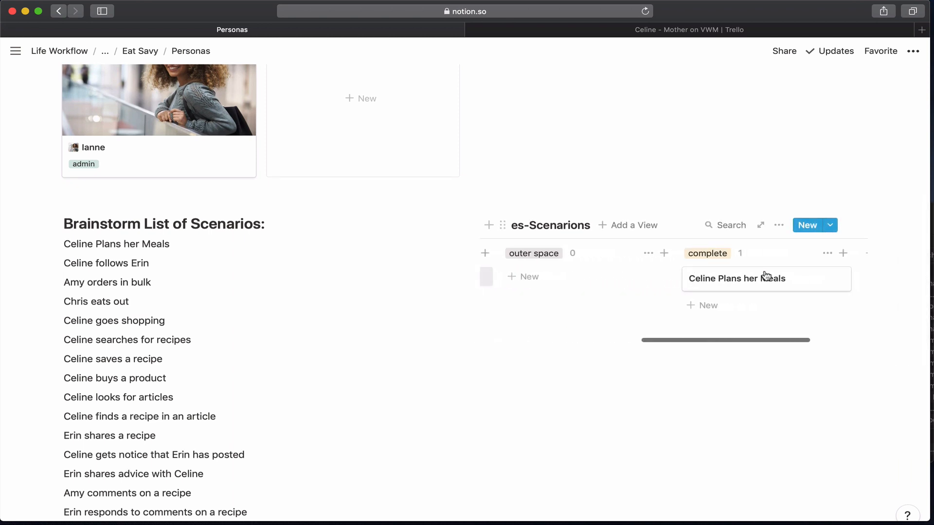
{"action": "scroll", "coordinate": [767, 277], "scroll_direction": "right", "scroll_amount": 1}
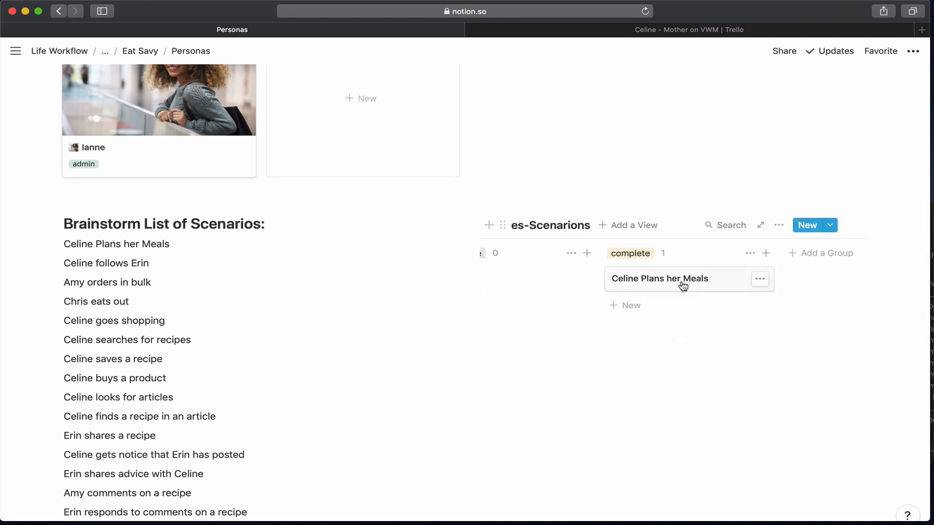
{"action": "scroll", "coordinate": [684, 287], "scroll_direction": "left", "scroll_amount": 10}
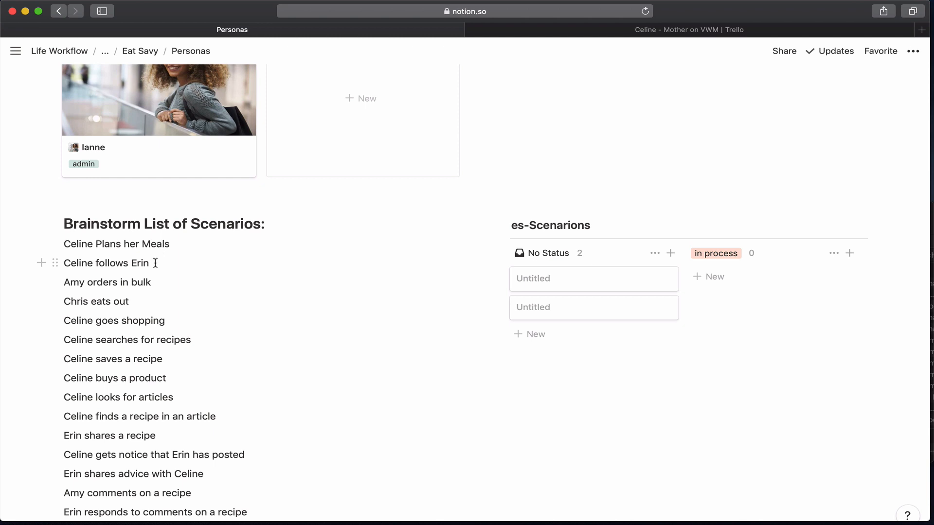
{"action": "left_click_drag", "start_coordinate": [155, 263], "coordinate": [66, 261]}
{"action": "key", "text": "super+c"}
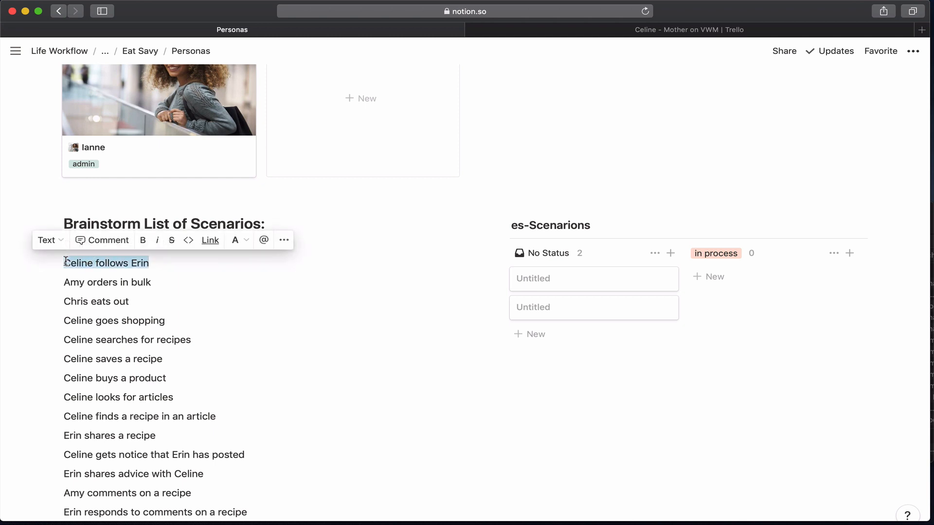
{"action": "left_click", "coordinate": [560, 287]}
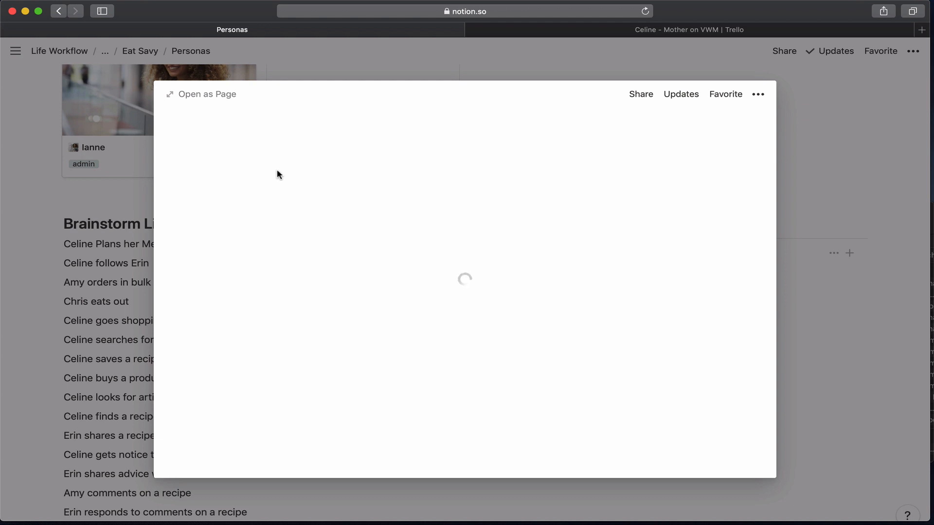
{"action": "key", "text": "super+v"}
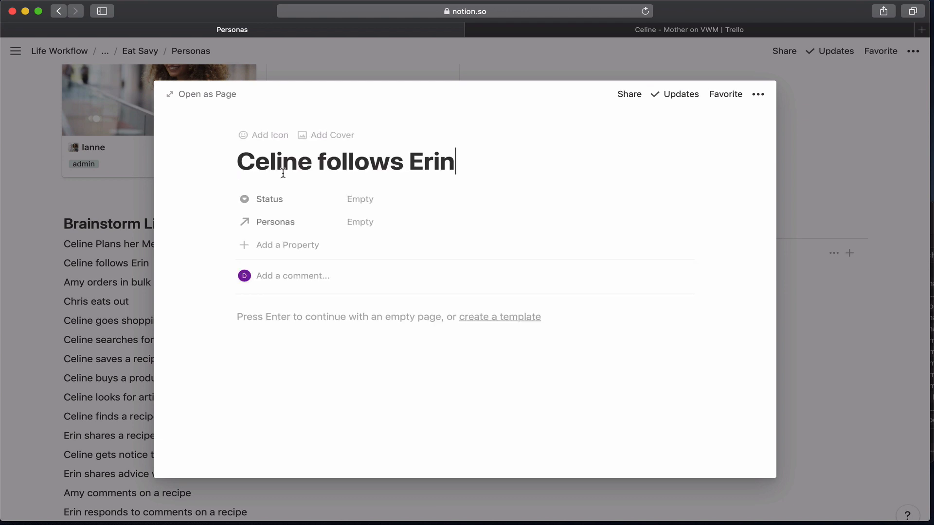
Set the "Celine follows Erin" card's status to "in process" and link the Celine and Erin personas
{"action": "left_click", "coordinate": [347, 201]}
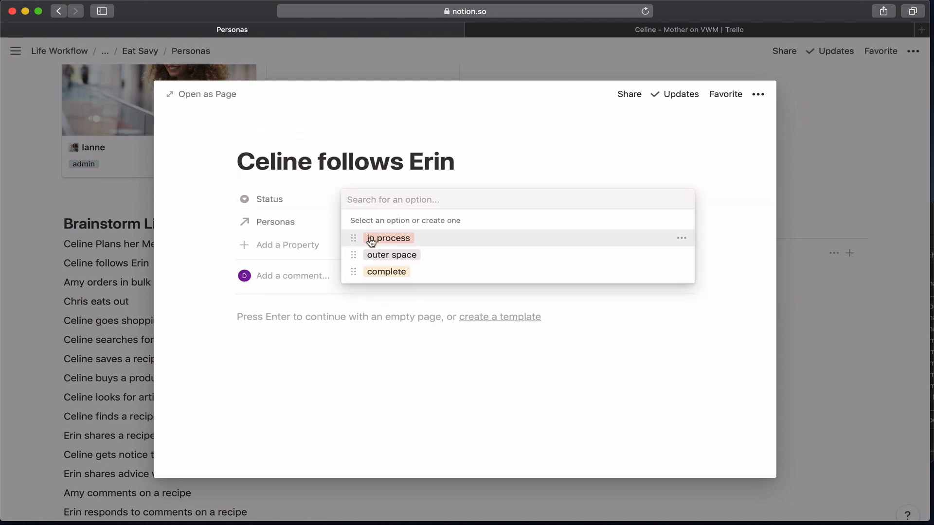
{"action": "left_click", "coordinate": [372, 238]}
{"action": "left_click", "coordinate": [357, 228]}
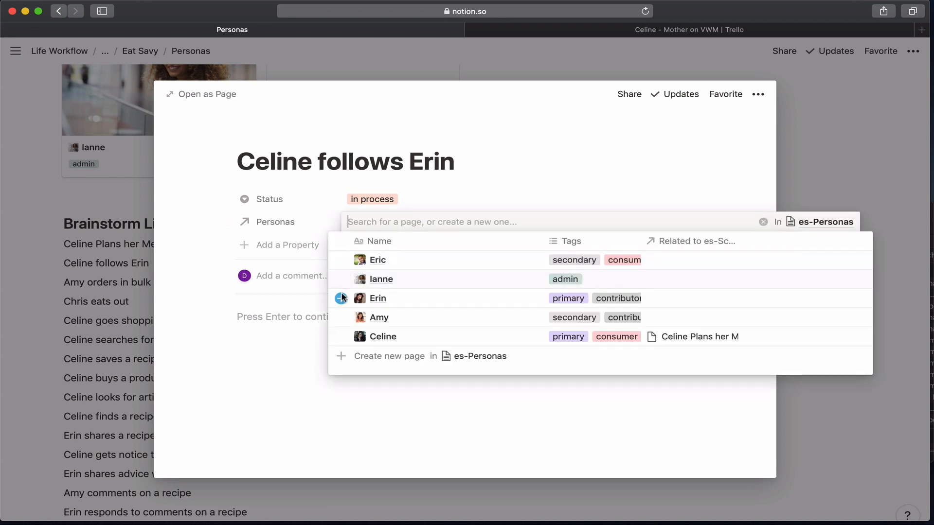
{"action": "left_click", "coordinate": [340, 335]}
{"action": "left_click", "coordinate": [340, 302]}
{"action": "left_click", "coordinate": [290, 350]}
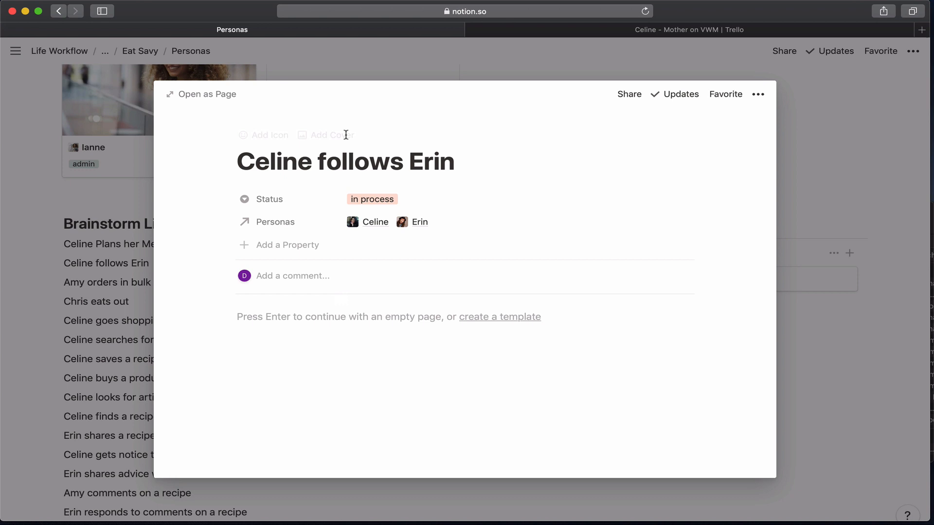
{"action": "left_click", "coordinate": [362, 78]}
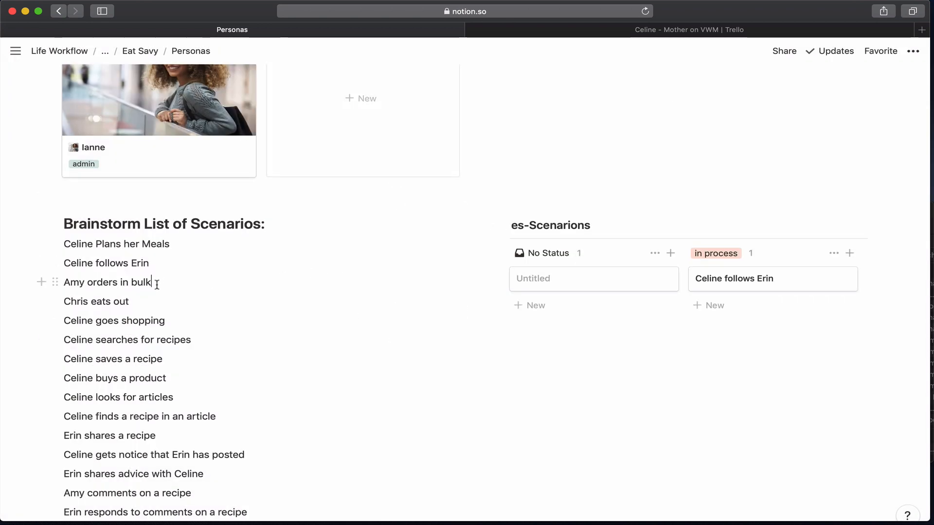
Copy "Amy orders in bulk" from the brainstorm list and use it as the title of the remaining untitled card
{"action": "left_click_drag", "start_coordinate": [157, 284], "coordinate": [61, 284]}
{"action": "key", "text": "super+c"}
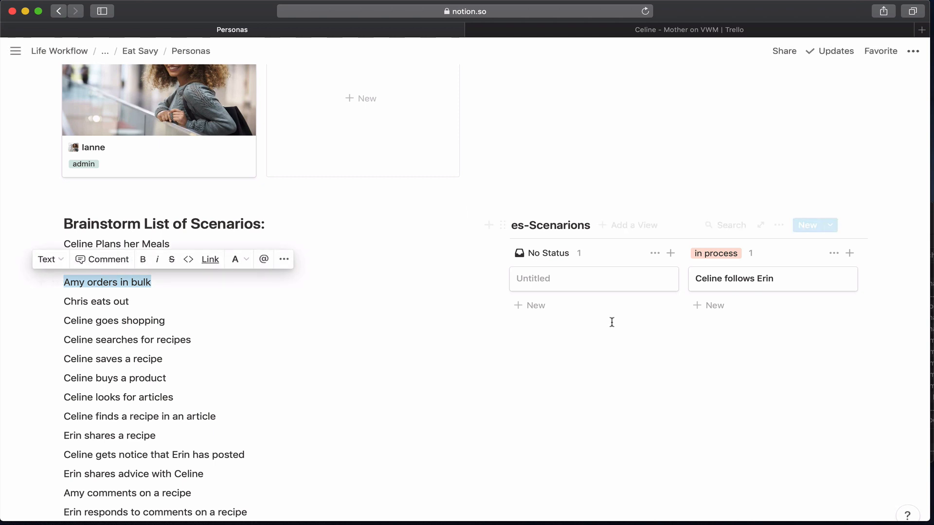
{"action": "left_click", "coordinate": [586, 285]}
{"action": "key", "text": "super+v"}
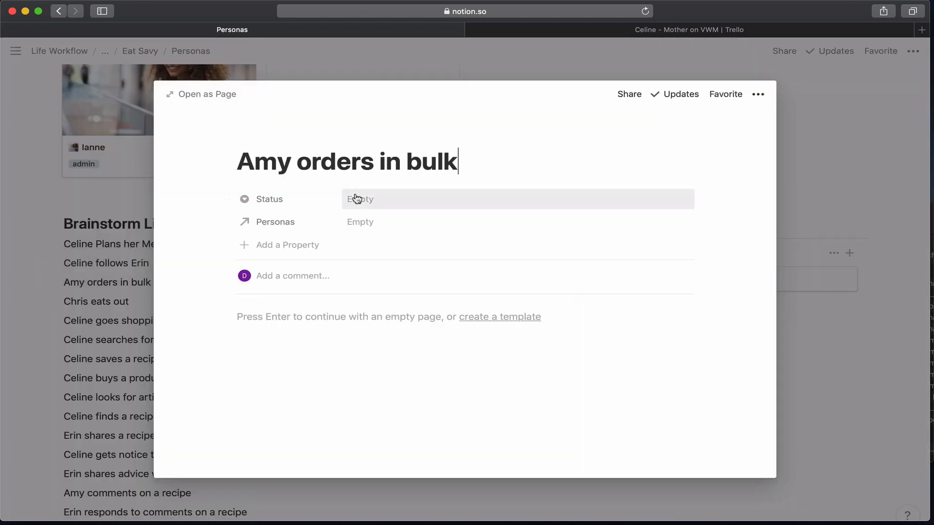
Set the "Amy orders in bulk" card's status to "outer space" and link the Amy persona
{"action": "left_click", "coordinate": [360, 200]}
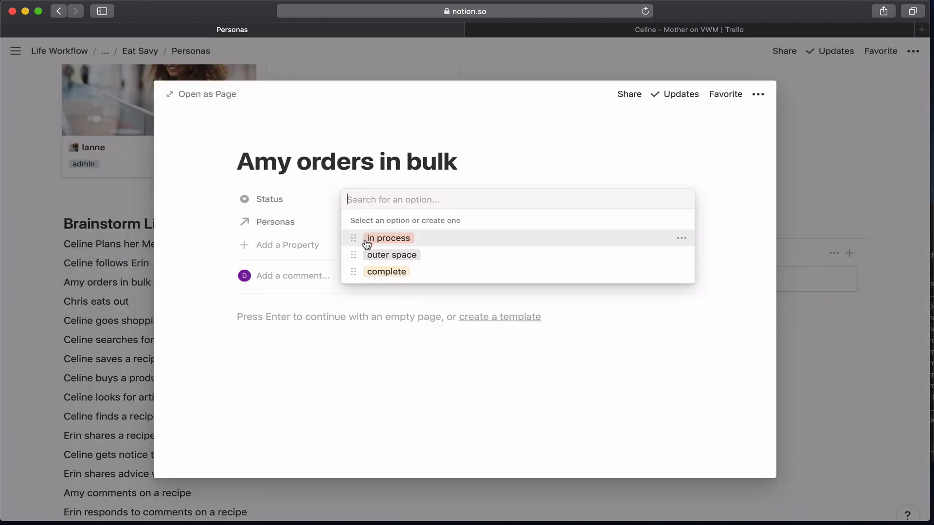
{"action": "left_click", "coordinate": [367, 255]}
{"action": "left_click", "coordinate": [351, 225]}
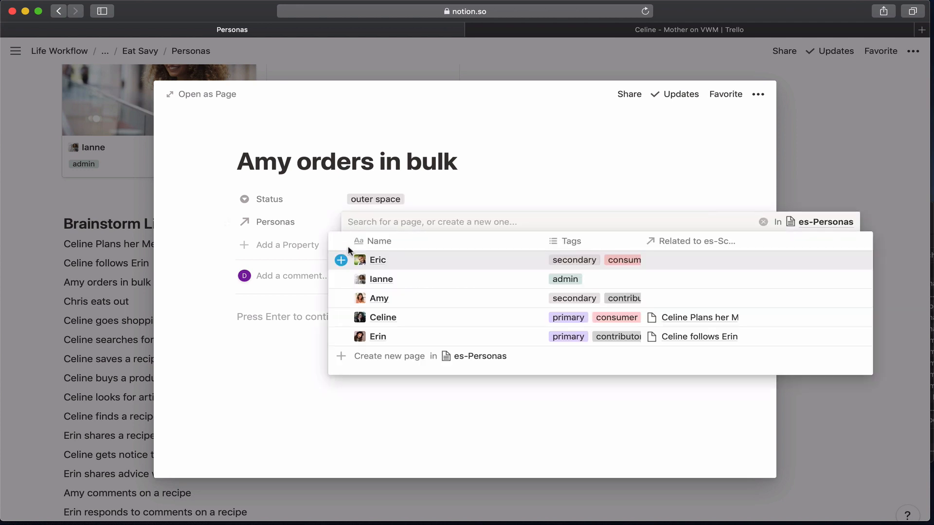
{"action": "left_click", "coordinate": [322, 323]}
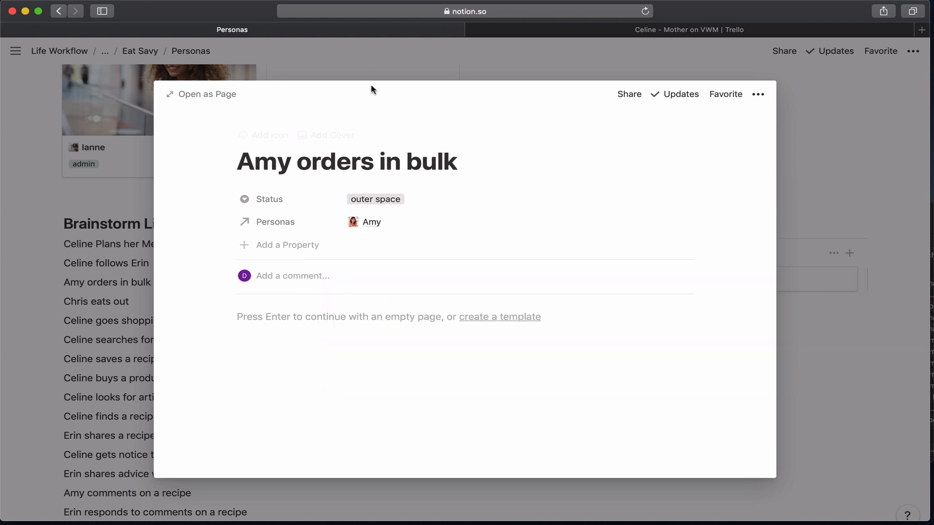
{"action": "left_click", "coordinate": [374, 69]}
Widen the es-Scenarions board's column by moving its divider toward the brainstorm list
{"action": "scroll", "coordinate": [564, 279], "scroll_direction": "right", "scroll_amount": 5}
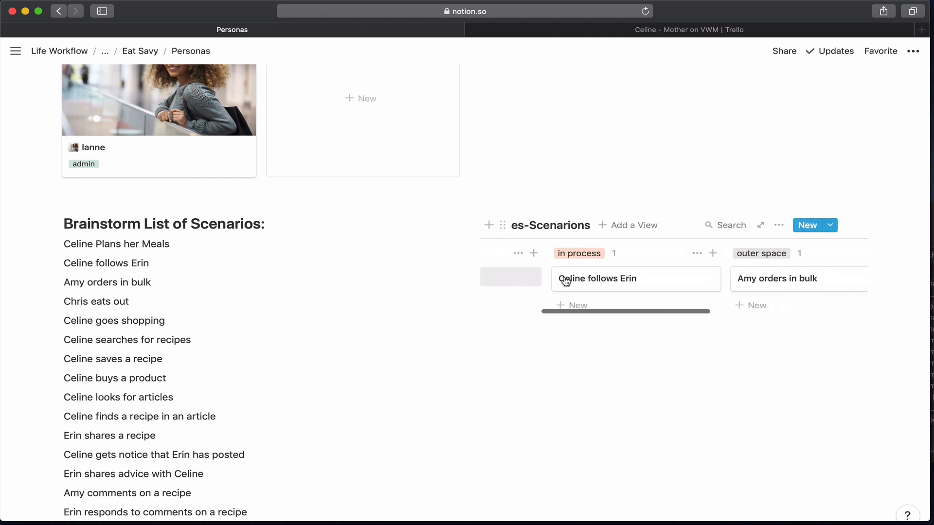
{"action": "scroll", "coordinate": [563, 278], "scroll_direction": "right", "scroll_amount": 2}
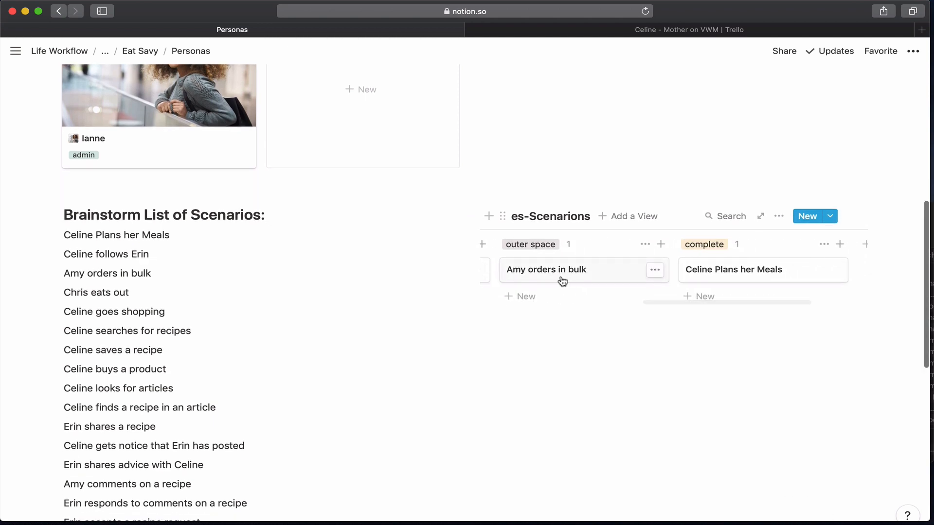
{"action": "left_click_drag", "start_coordinate": [466, 231], "coordinate": [312, 228]}
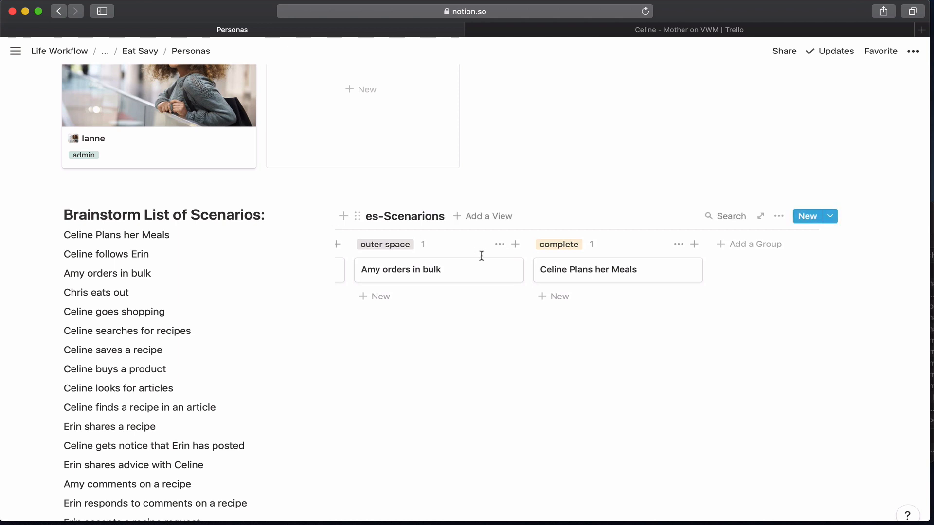
{"action": "scroll", "coordinate": [482, 254], "scroll_direction": "left", "scroll_amount": 1}
{"action": "scroll", "coordinate": [556, 273], "scroll_direction": "left", "scroll_amount": 10}
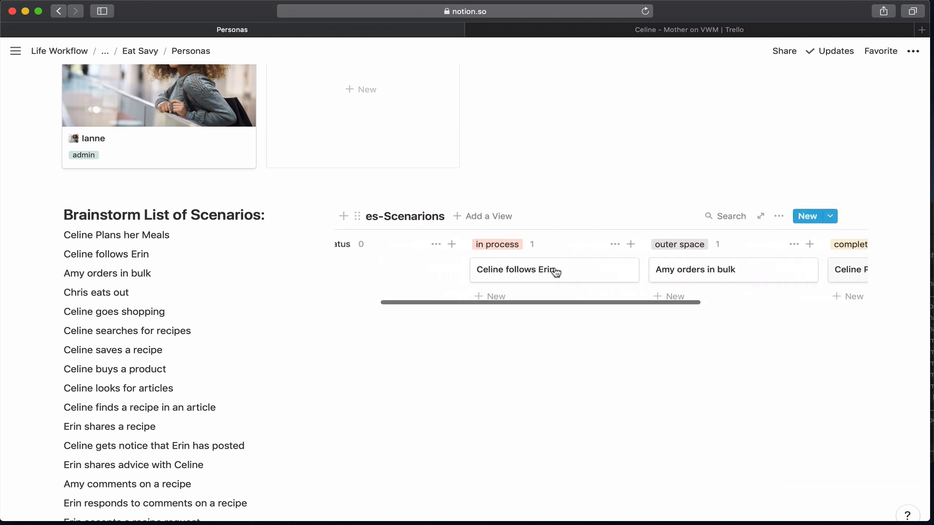
{"action": "scroll", "coordinate": [556, 273], "scroll_direction": "right", "scroll_amount": 3}
{"action": "scroll", "coordinate": [555, 270], "scroll_direction": "left", "scroll_amount": 3}
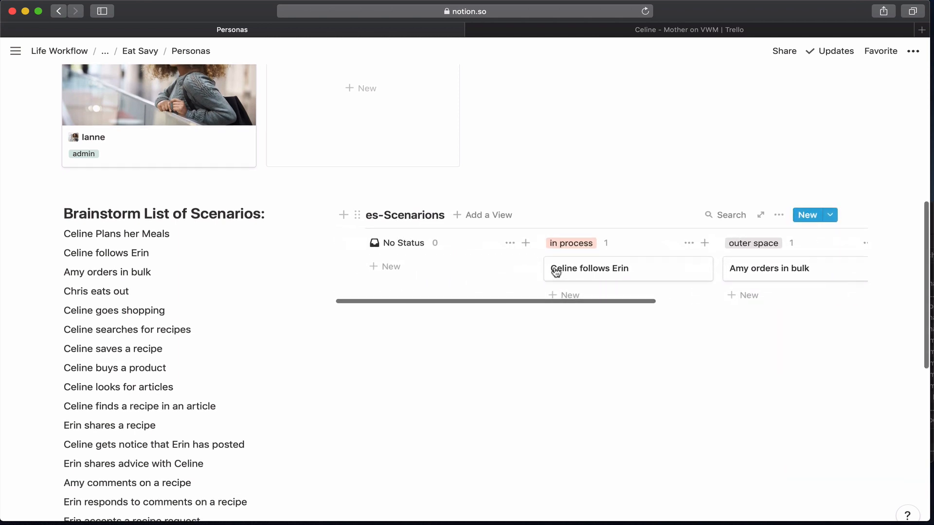
{"action": "scroll", "coordinate": [553, 280], "scroll_direction": "up", "scroll_amount": 1}
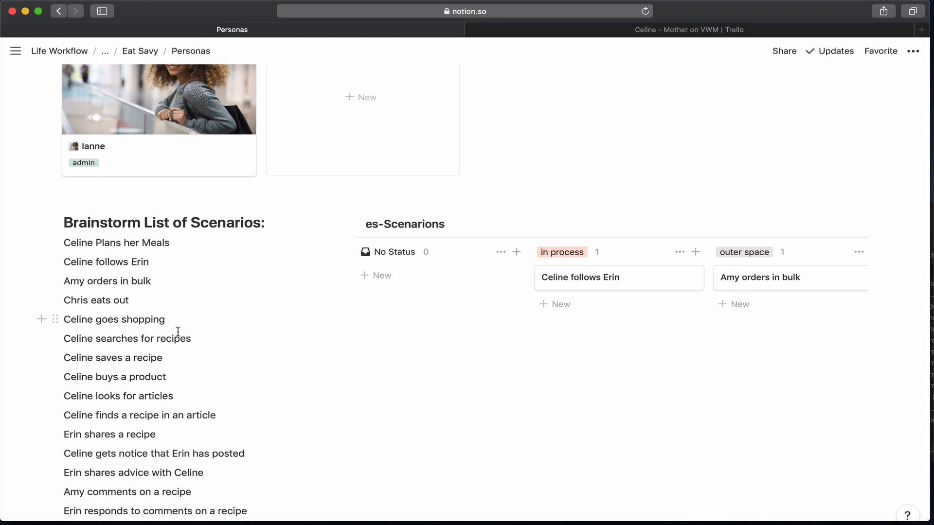
Add a No Status card titled "Celine searches for recipes", copied from the brainstorm list, without keeping any extra blank card
{"action": "left_click_drag", "start_coordinate": [193, 337], "coordinate": [62, 337]}
{"action": "key", "text": "super+c"}
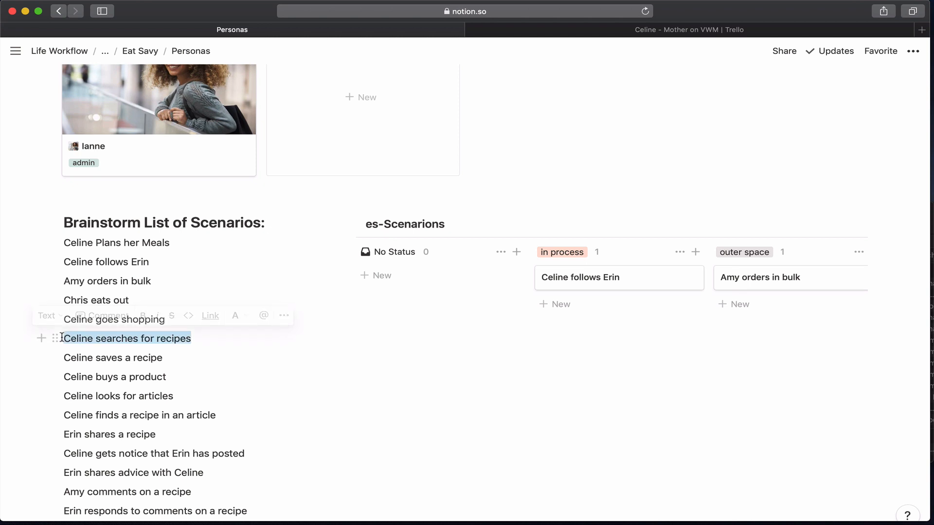
{"action": "left_click", "coordinate": [384, 276]}
{"action": "key", "text": "super+v"}
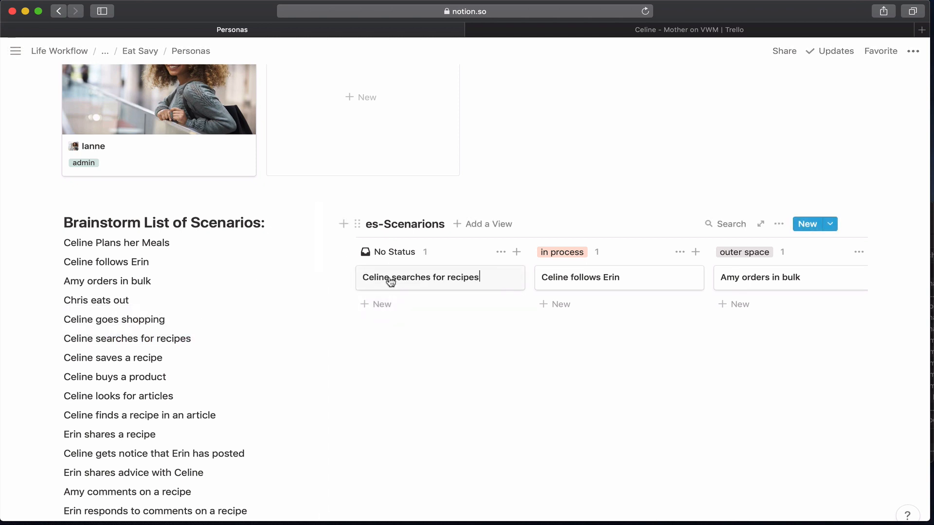
{"action": "left_click", "coordinate": [413, 312]}
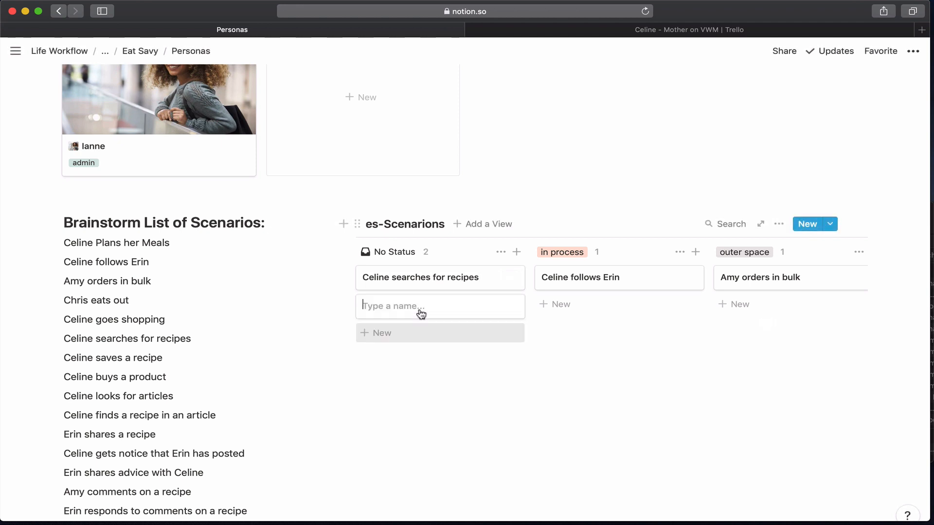
{"action": "key", "text": "Escape"}
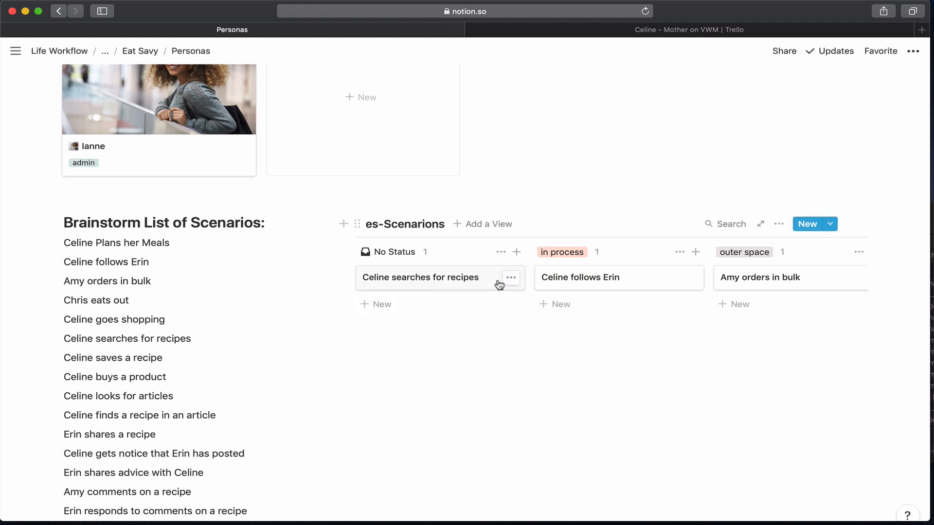
Open the "Celine searches for recipes" card, link the Celine persona to it, and close the card
{"action": "left_click", "coordinate": [509, 277]}
{"action": "left_click", "coordinate": [478, 283]}
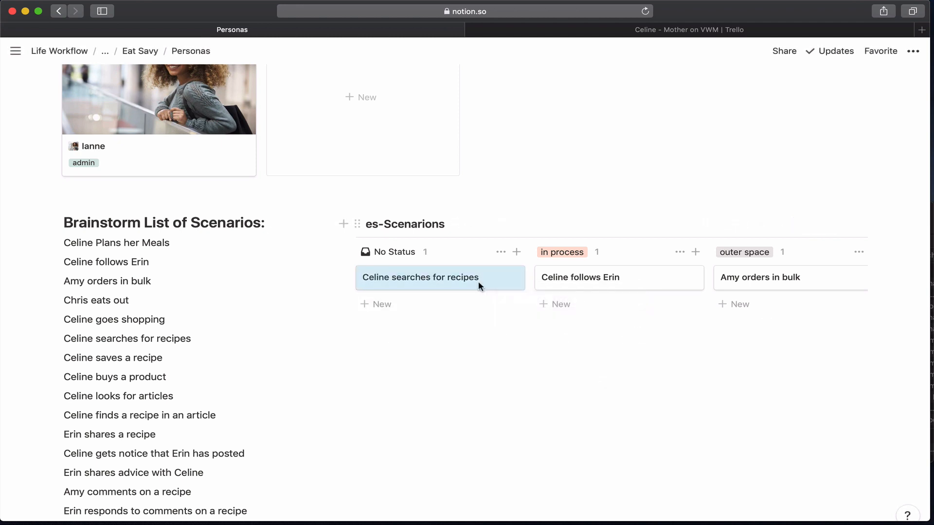
{"action": "left_click", "coordinate": [478, 283]}
{"action": "left_click", "coordinate": [376, 224]}
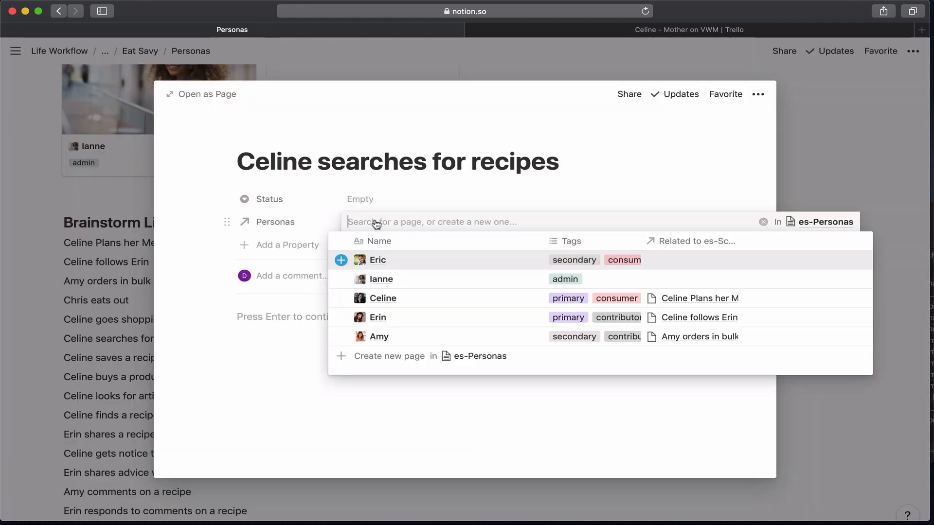
{"action": "left_click", "coordinate": [347, 302]}
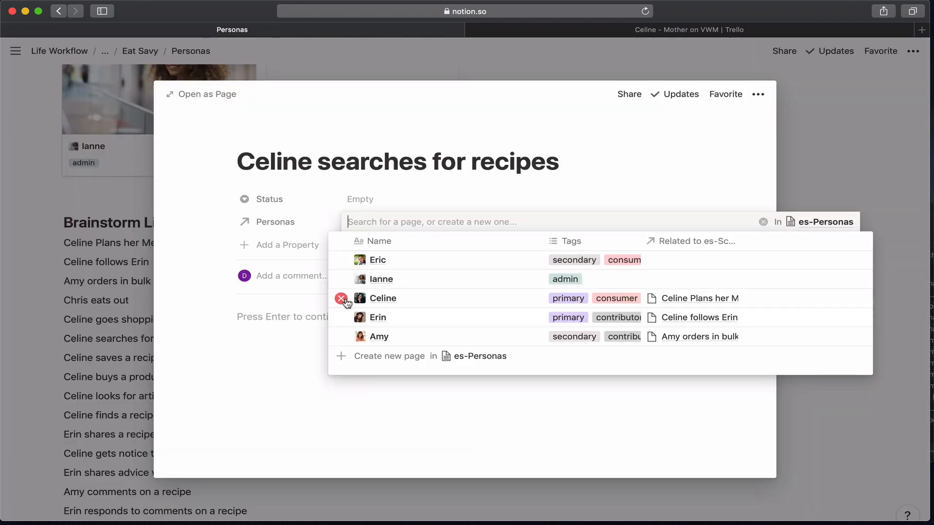
{"action": "left_click", "coordinate": [294, 341]}
{"action": "left_click", "coordinate": [400, 75]}
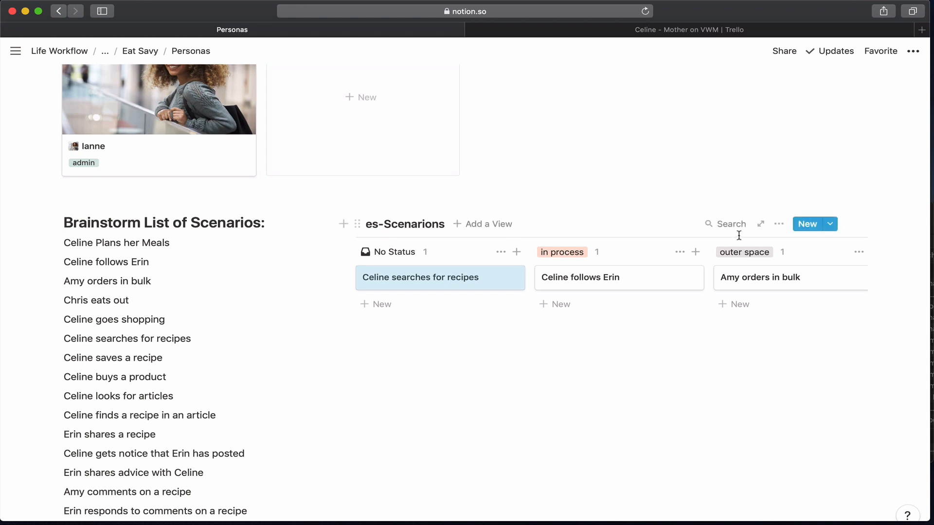
Show the Personas property on the es-Scenarions board cards
{"action": "left_click", "coordinate": [777, 225]}
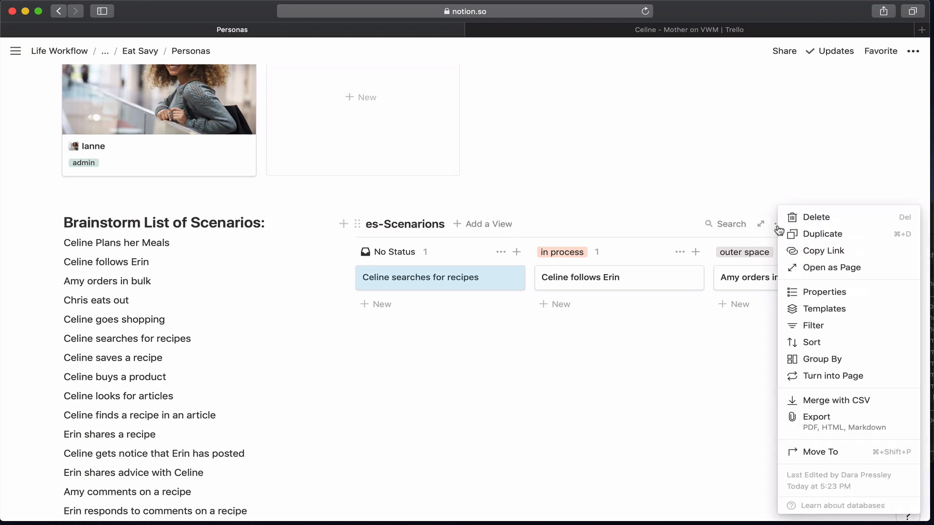
{"action": "left_click", "coordinate": [797, 298]}
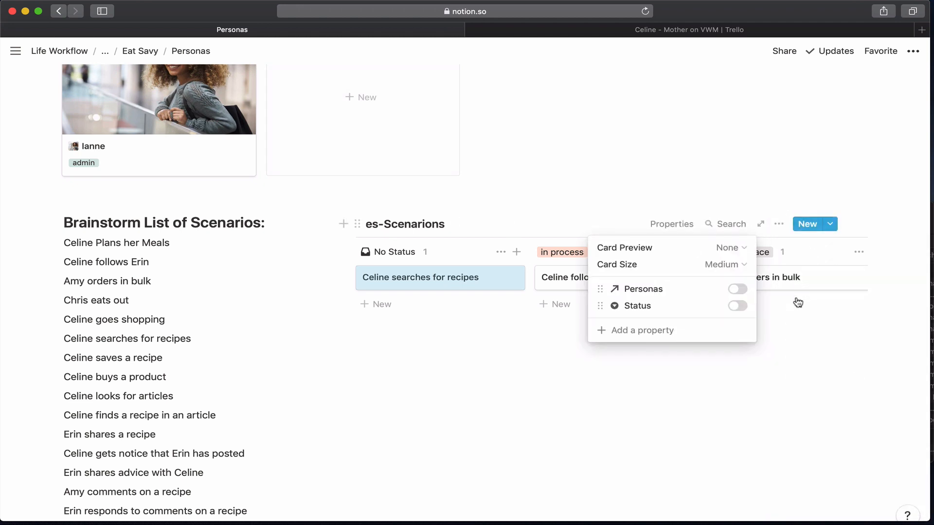
{"action": "left_click", "coordinate": [737, 290]}
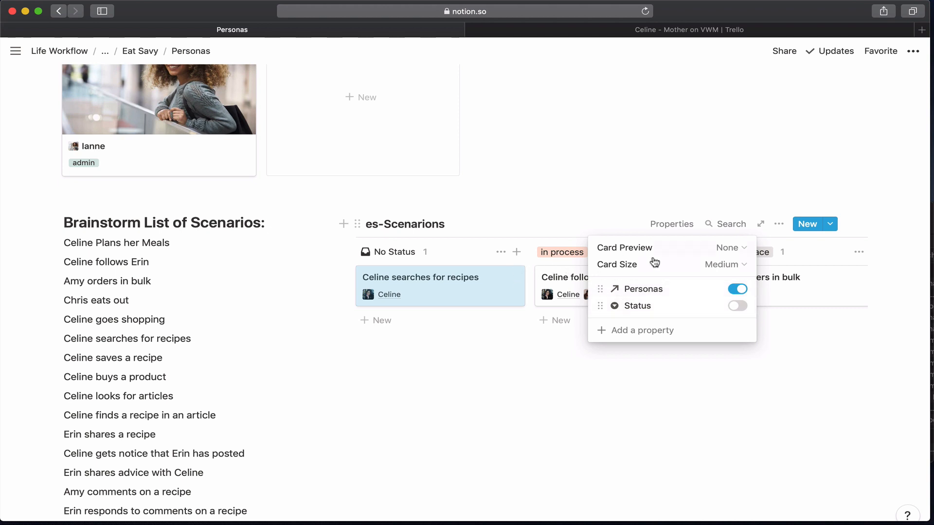
Move the outer space column after the complete column on the scenarios board
{"action": "left_click", "coordinate": [640, 171]}
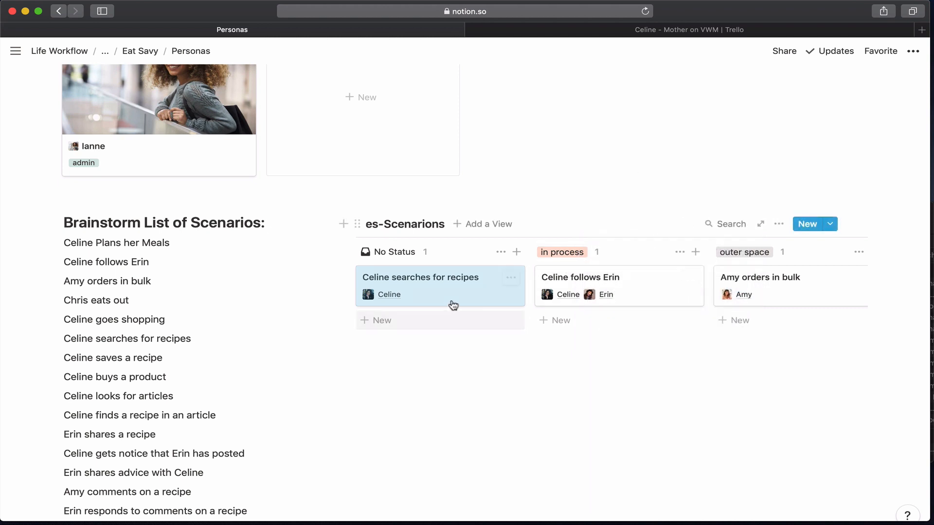
{"action": "scroll", "coordinate": [757, 287], "scroll_direction": "right", "scroll_amount": 5}
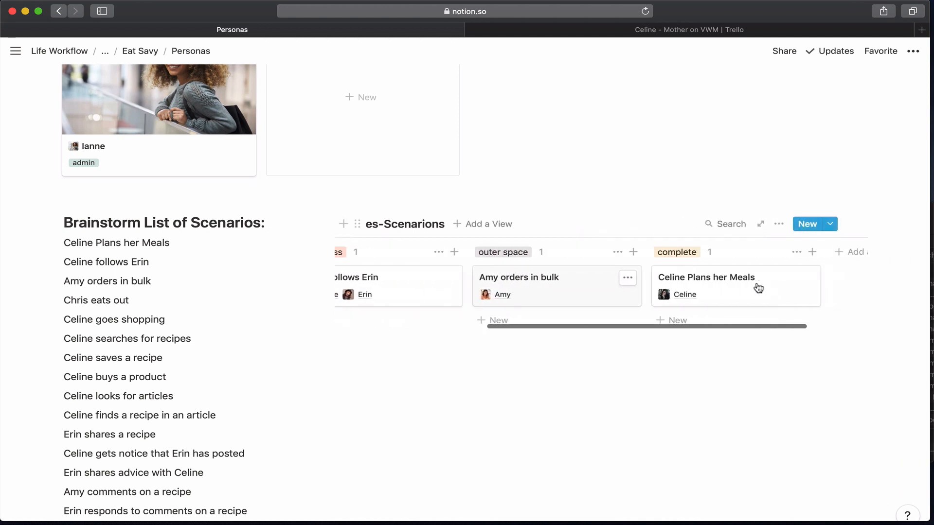
{"action": "scroll", "coordinate": [758, 288], "scroll_direction": "right", "scroll_amount": 3}
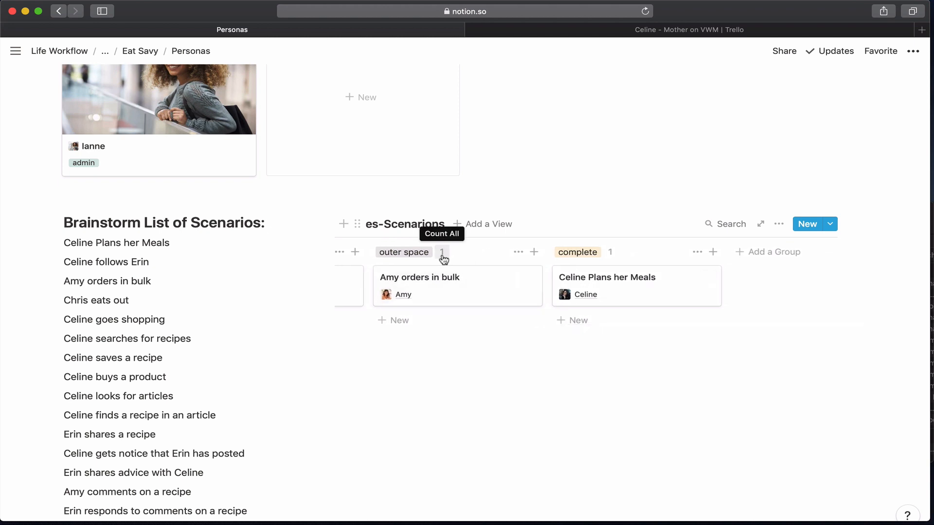
{"action": "left_click_drag", "start_coordinate": [411, 258], "coordinate": [590, 271]}
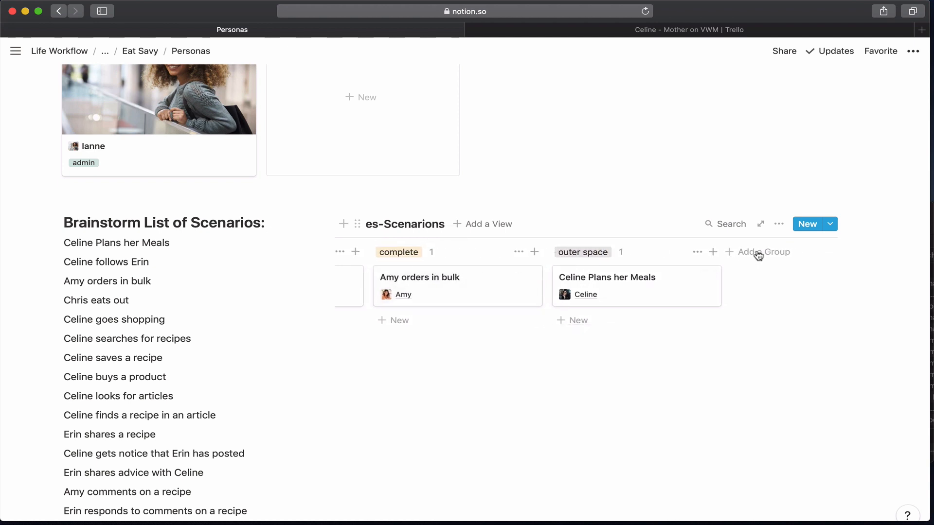
Hide the board's outer space column and correct the board's title to es-Scenarios
{"action": "left_click", "coordinate": [697, 253]}
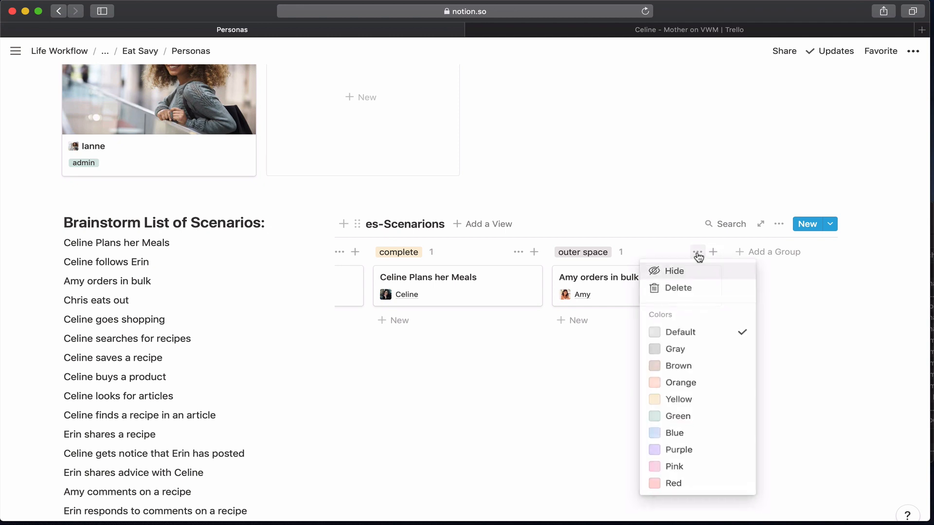
{"action": "left_click", "coordinate": [694, 271]}
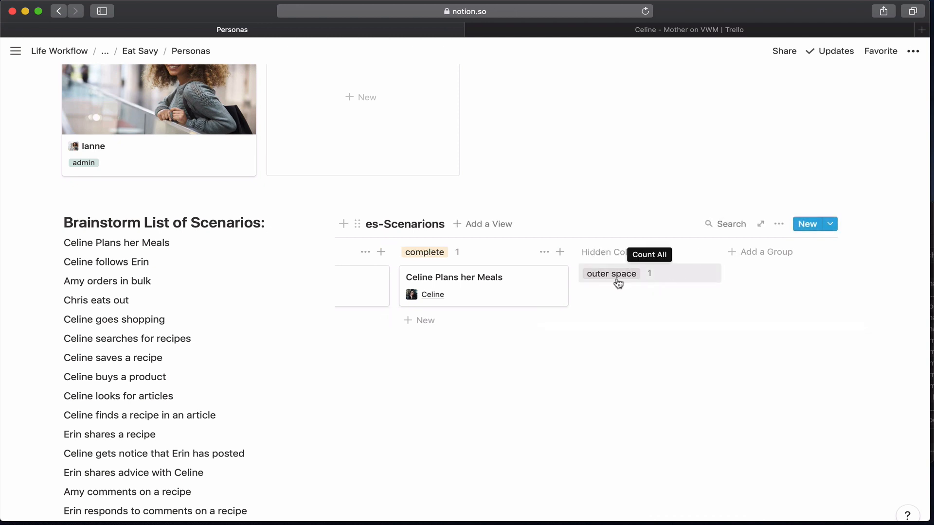
{"action": "scroll", "coordinate": [637, 285], "scroll_direction": "left", "scroll_amount": 3}
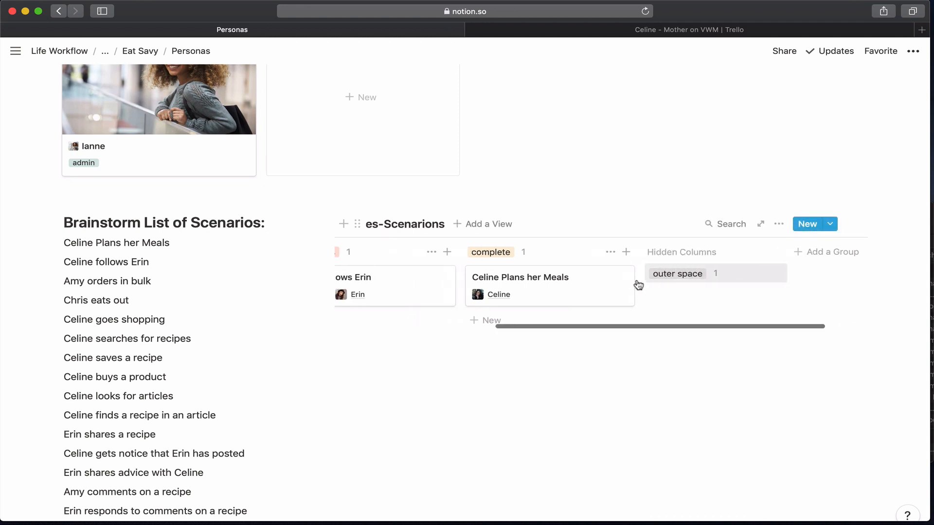
{"action": "scroll", "coordinate": [722, 277], "scroll_direction": "left", "scroll_amount": 5}
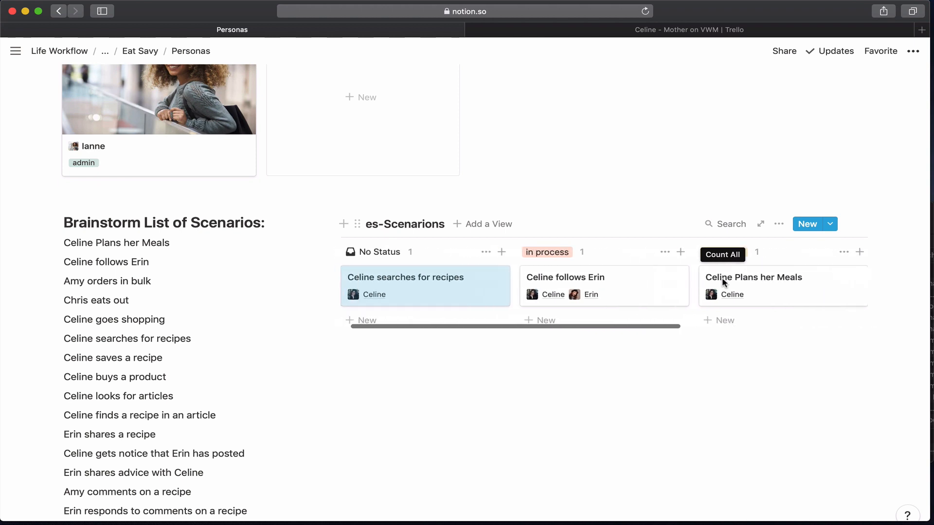
{"action": "scroll", "coordinate": [722, 278], "scroll_direction": "left", "scroll_amount": 1}
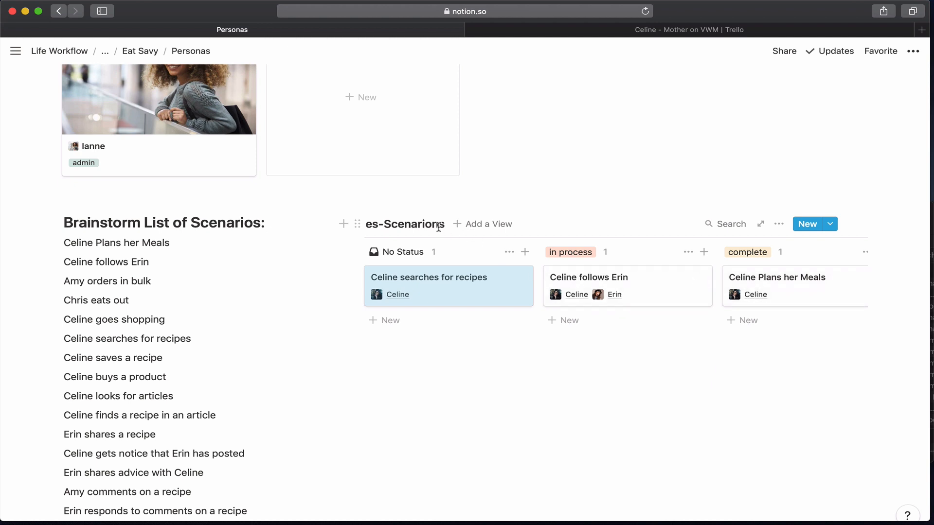
{"action": "left_click", "coordinate": [492, 200]}
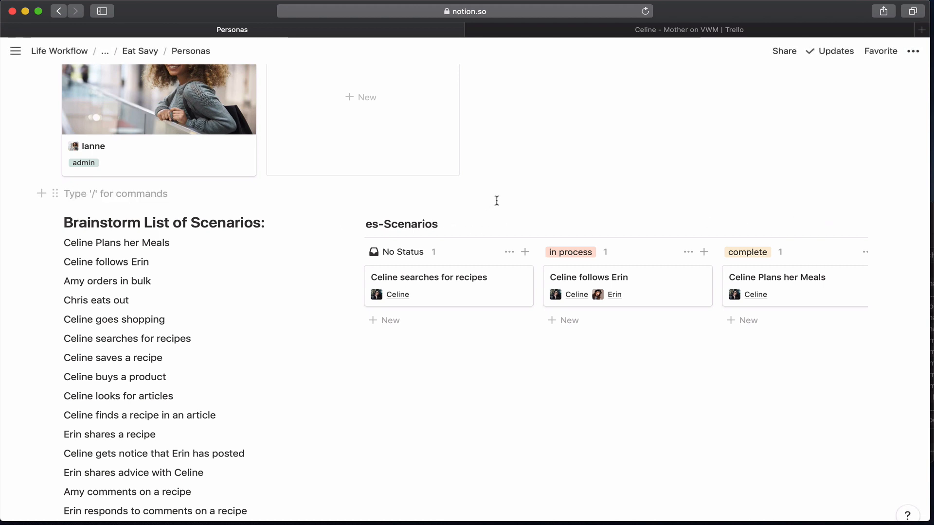
Open the "Celine Plans her Meals" card and insert es-menuplanning.png from Finder's assets folder into its body
{"action": "left_click", "coordinate": [787, 296]}
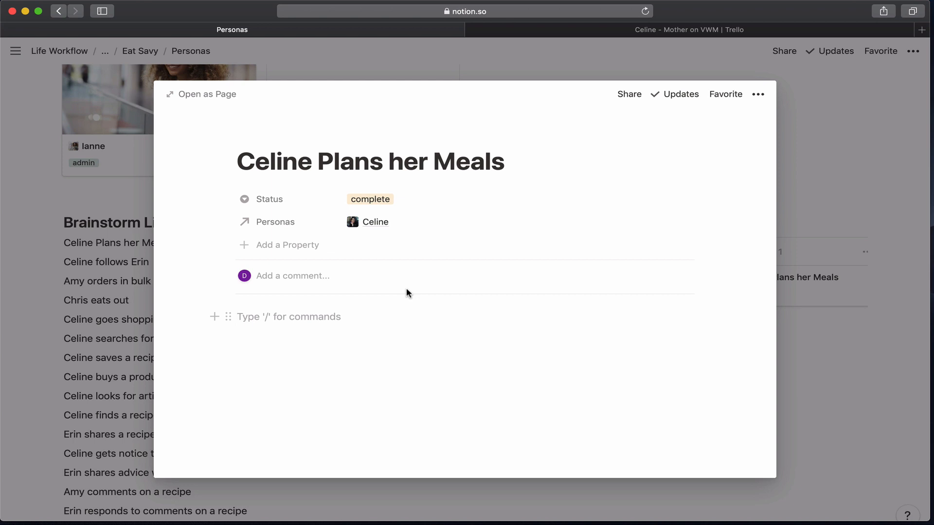
{"action": "key", "text": "super+Tab"}
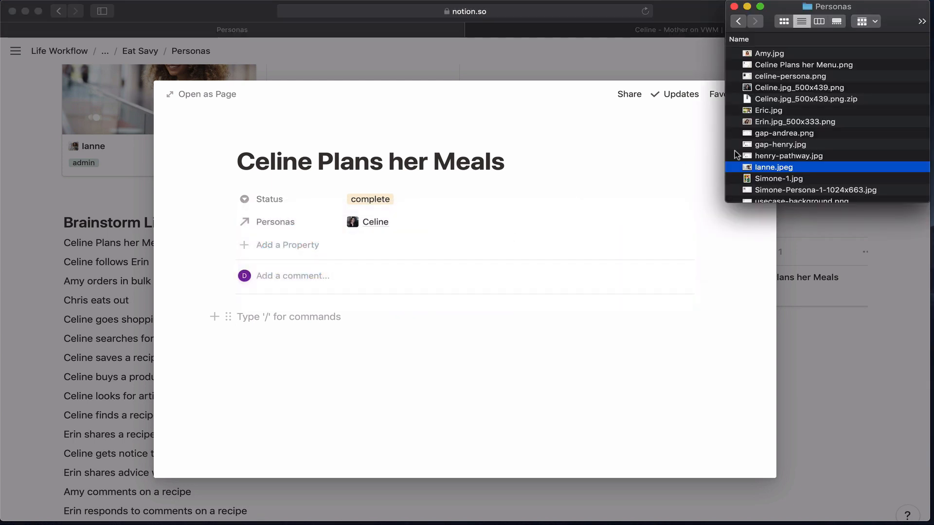
{"action": "scroll", "coordinate": [746, 152], "scroll_direction": "down", "scroll_amount": 1}
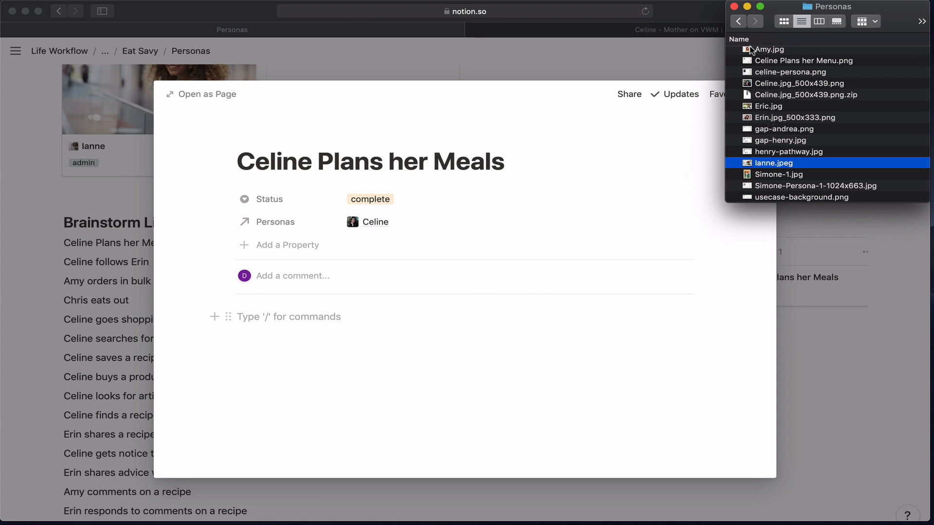
{"action": "left_click", "coordinate": [738, 21]}
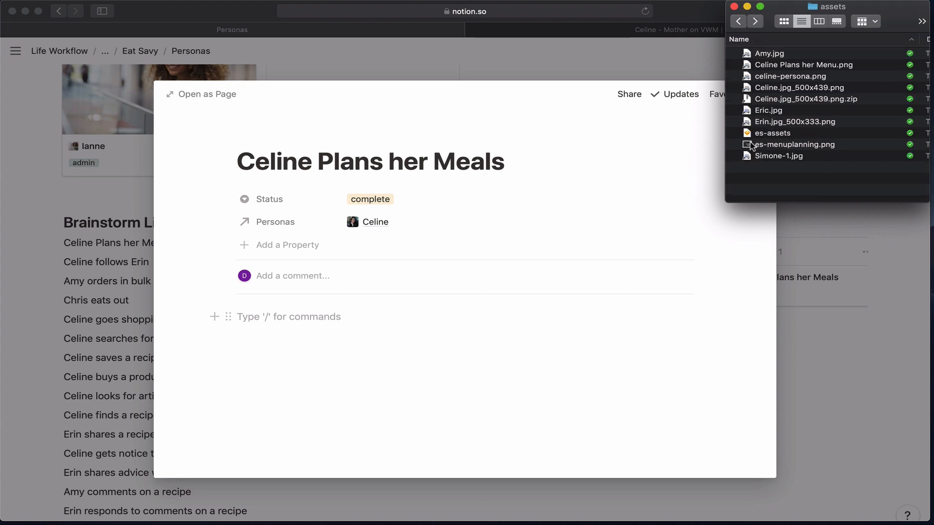
{"action": "left_click_drag", "start_coordinate": [751, 145], "coordinate": [496, 325]}
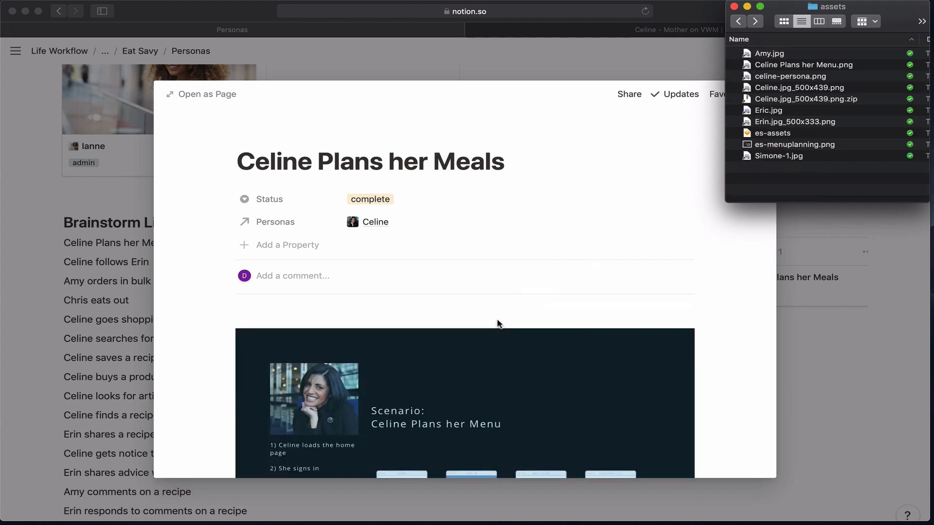
Below the scenario image, add the lines "Meal Plan Page", "Recipe Page" and "Shopping List Page"
{"action": "scroll", "coordinate": [498, 300], "scroll_direction": "down", "scroll_amount": 5}
{"action": "left_click", "coordinate": [451, 435]}
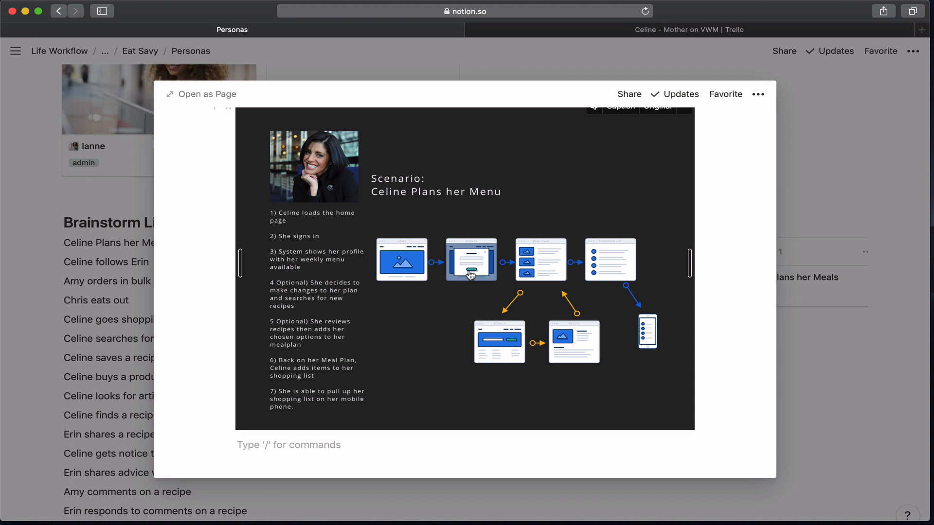
{"action": "scroll", "coordinate": [506, 292], "scroll_direction": "down", "scroll_amount": 1}
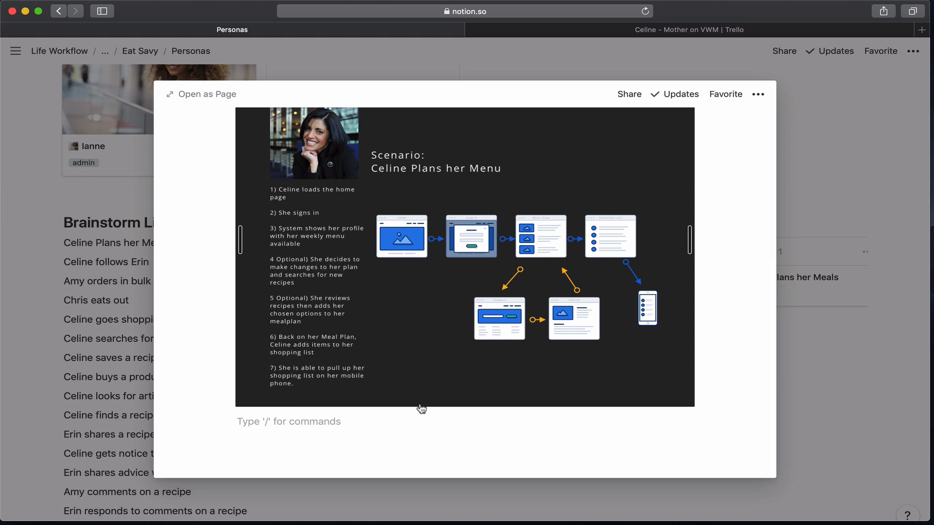
{"action": "key", "text": "Return"}
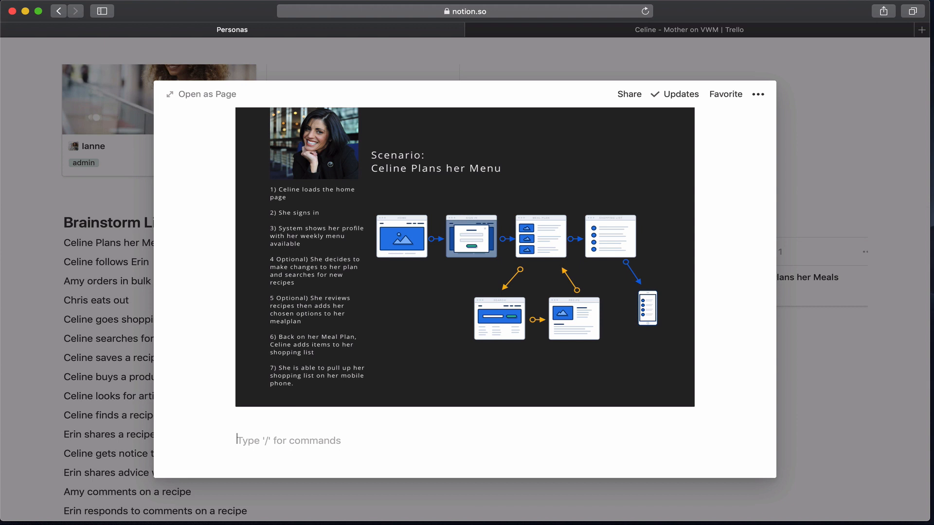
{"action": "type", "text": "Meal Plan Page"}
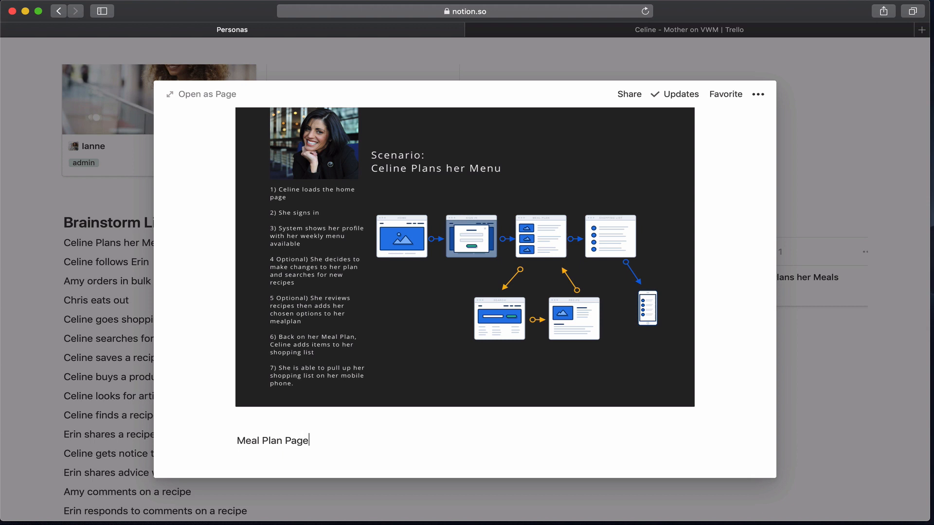
{"action": "key", "text": "Return"}
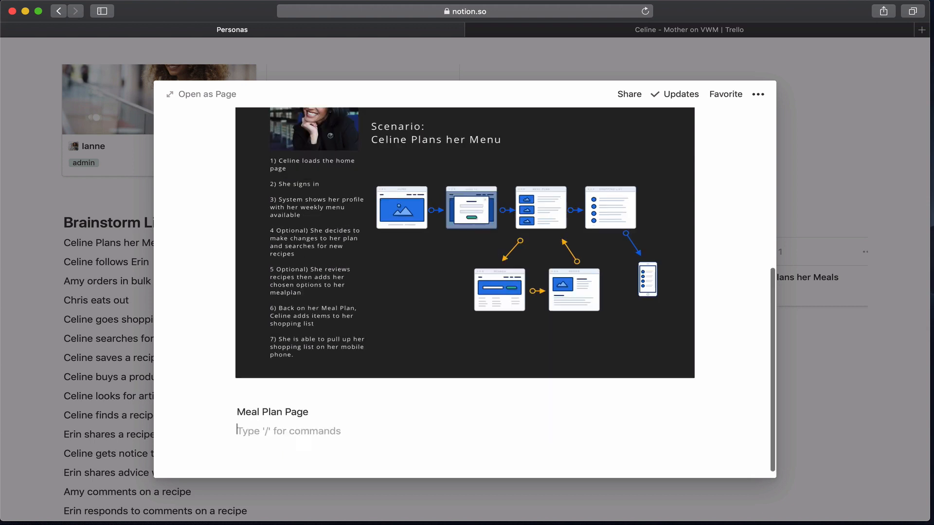
{"action": "type", "text": "RE"}
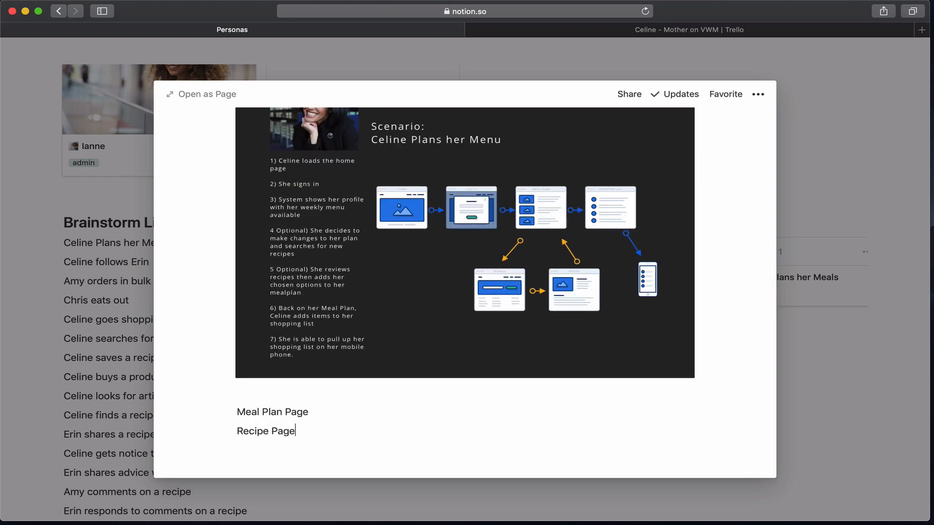
{"action": "key", "text": "Return"}
{"action": "type", "text": "Sh"}
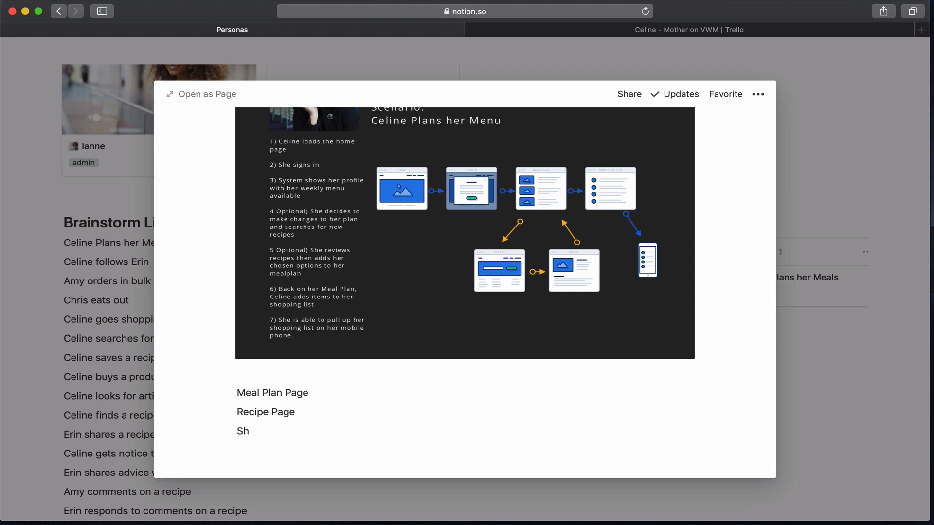
{"action": "type", "text": "opping List Page"}
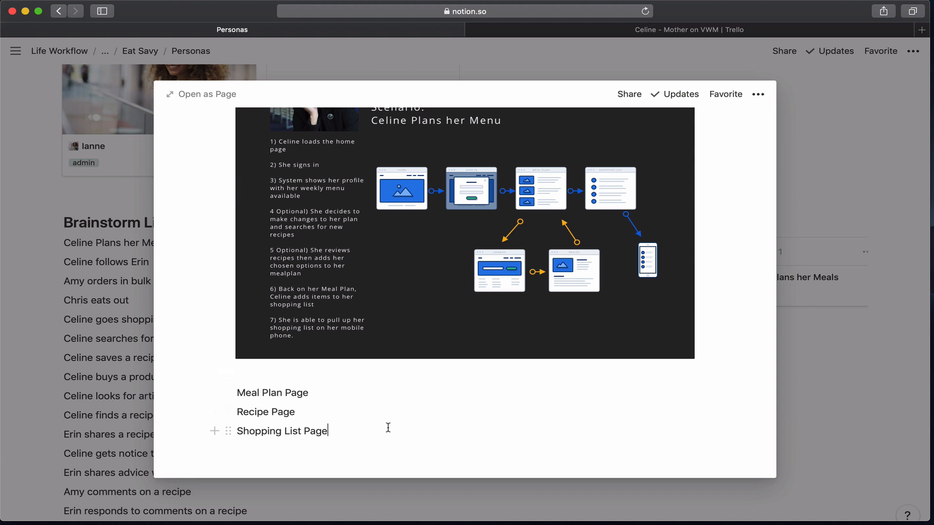
Review the card's properties, scenario image and page list, close the card, and look over the persona gallery and scenarios board
{"action": "scroll", "coordinate": [387, 426], "scroll_direction": "up", "scroll_amount": 5}
{"action": "scroll", "coordinate": [388, 427], "scroll_direction": "down", "scroll_amount": 5}
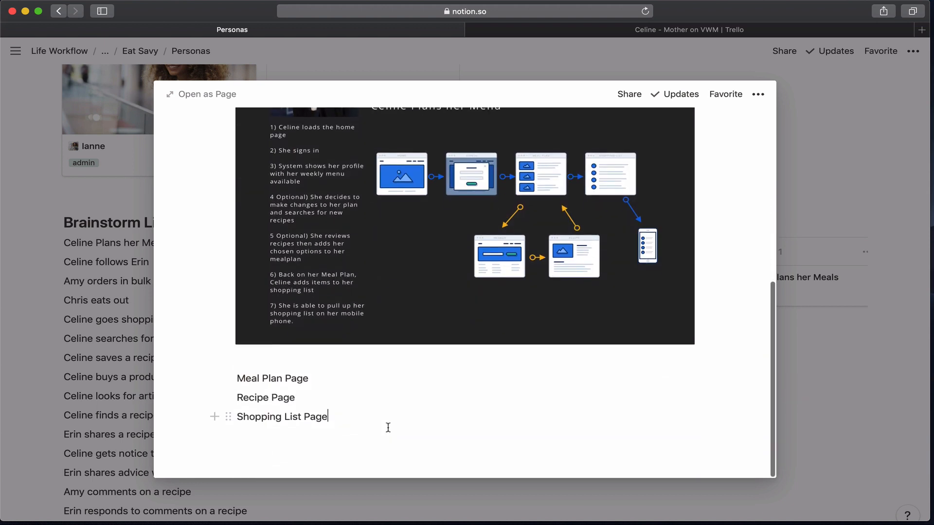
{"action": "left_click_drag", "start_coordinate": [329, 421], "coordinate": [243, 382]}
{"action": "scroll", "coordinate": [282, 200], "scroll_direction": "up", "scroll_amount": 6}
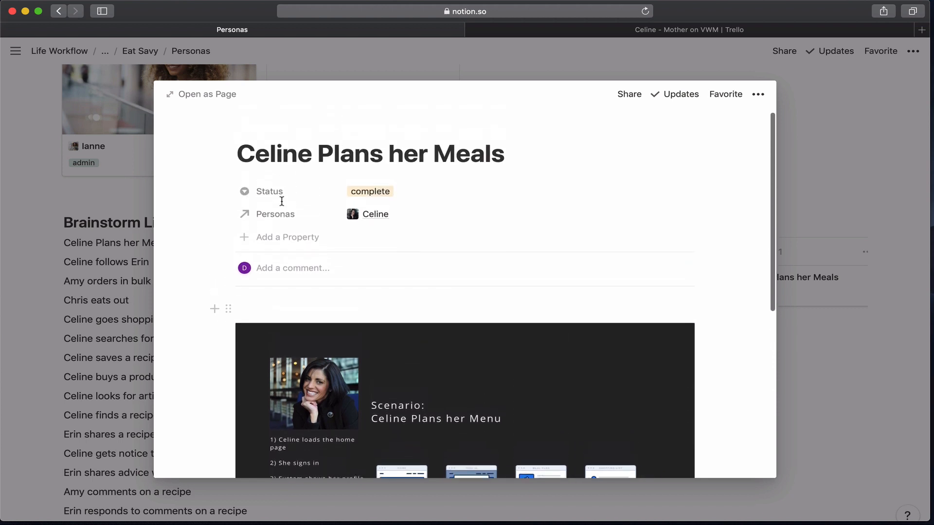
{"action": "scroll", "coordinate": [423, 191], "scroll_direction": "down", "scroll_amount": 7}
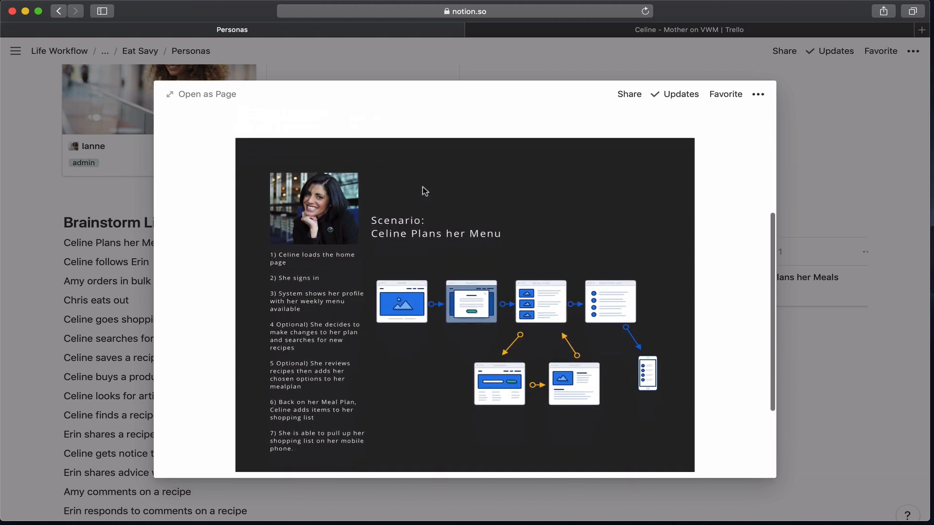
{"action": "left_click", "coordinate": [624, 486]}
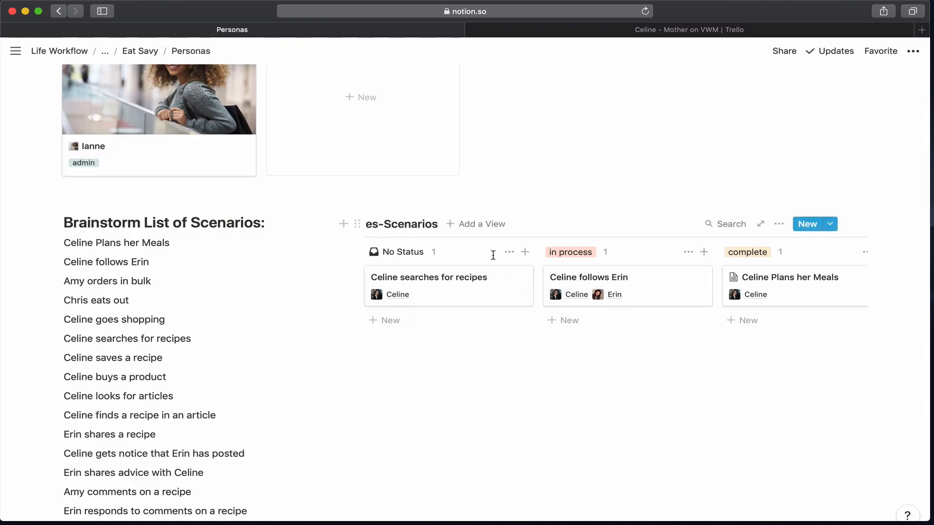
{"action": "scroll", "coordinate": [493, 255], "scroll_direction": "up", "scroll_amount": 6}
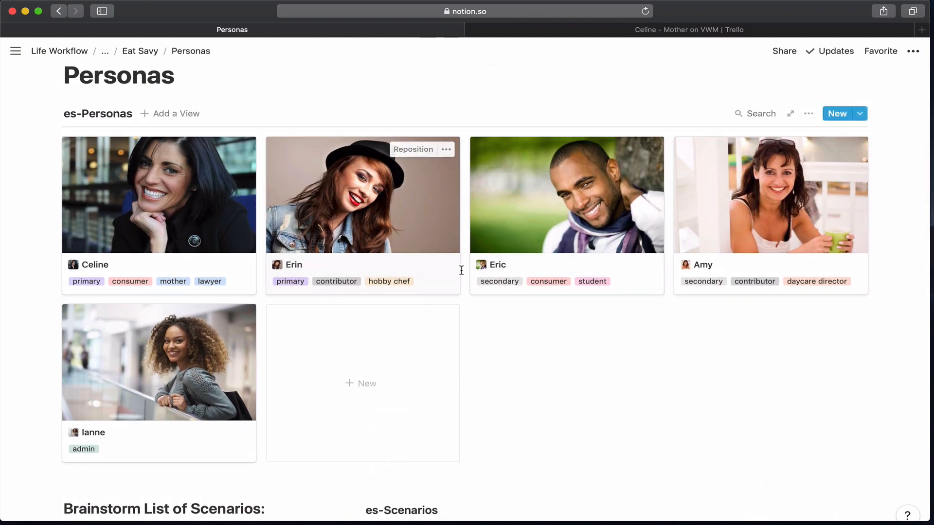
{"action": "scroll", "coordinate": [480, 317], "scroll_direction": "down", "scroll_amount": 3}
{"action": "scroll", "coordinate": [480, 317], "scroll_direction": "down", "scroll_amount": 5}
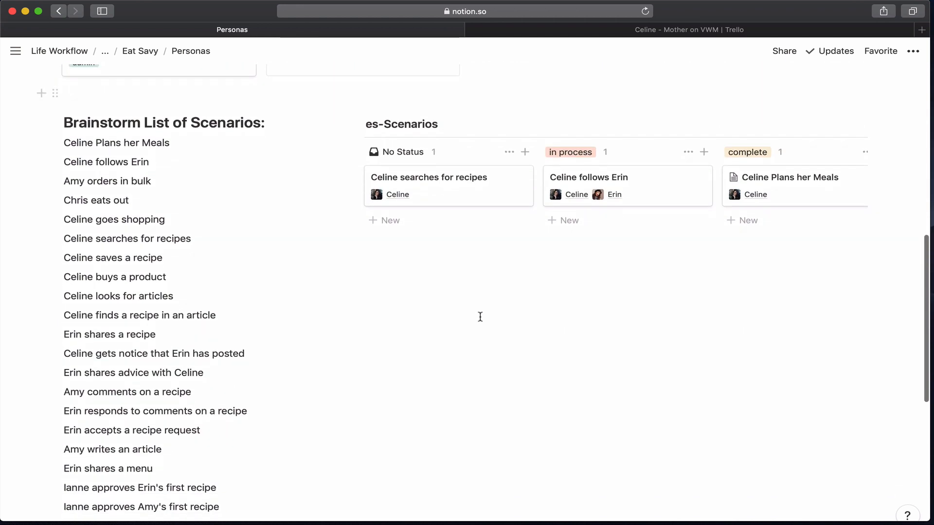
{"action": "scroll", "coordinate": [480, 317], "scroll_direction": "up", "scroll_amount": 6}
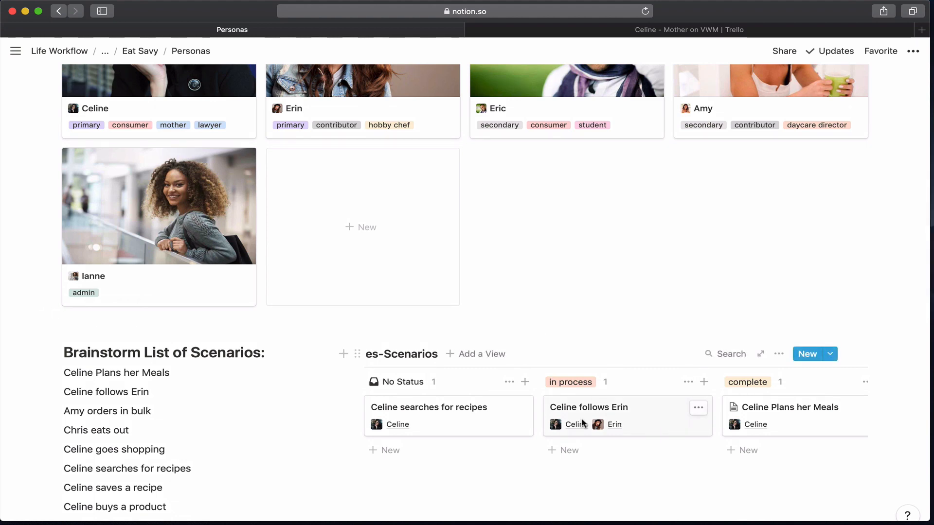
Open the "Celine Plans her Meals" card and insert a mention of the Celine persona page below the page list
{"action": "left_click", "coordinate": [796, 424]}
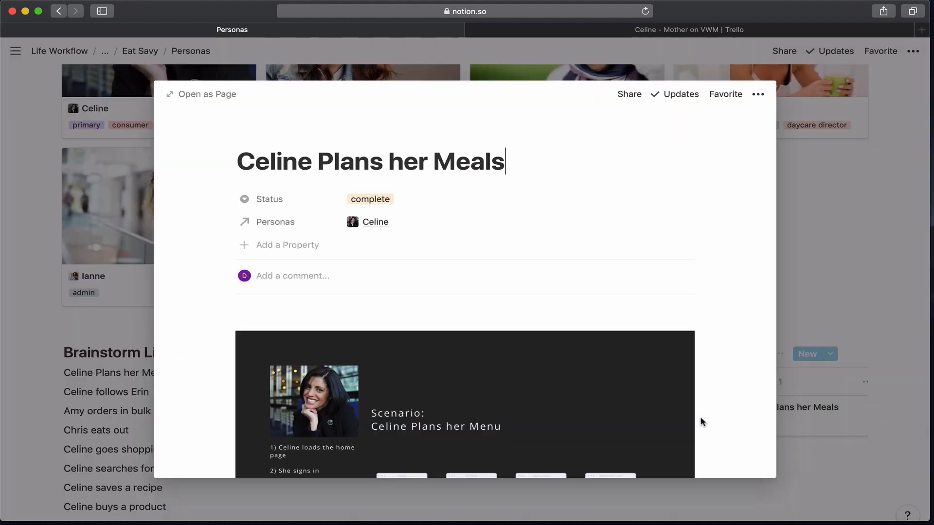
{"action": "scroll", "coordinate": [626, 402], "scroll_direction": "down", "scroll_amount": 8}
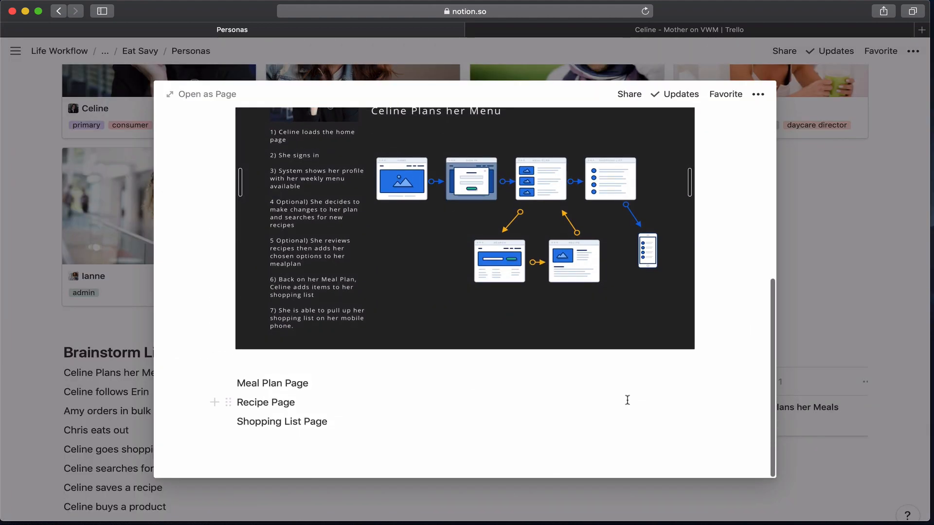
{"action": "left_click", "coordinate": [476, 433]}
{"action": "key", "text": "Return"}
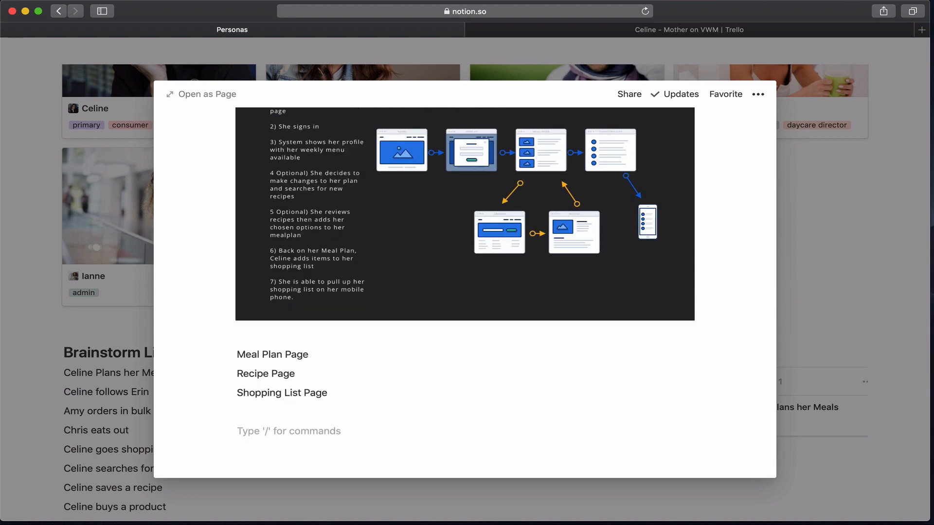
{"action": "type", "text": "@c"}
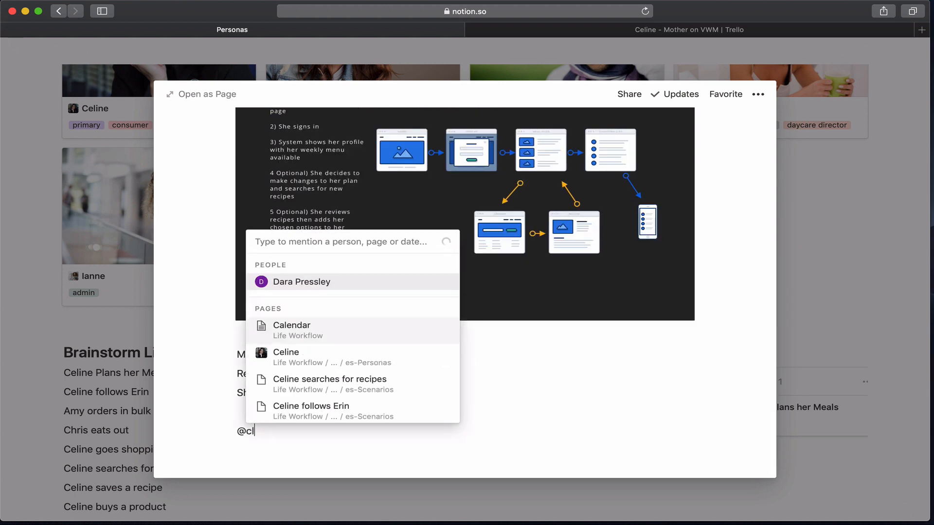
{"action": "type", "text": "Elin"}
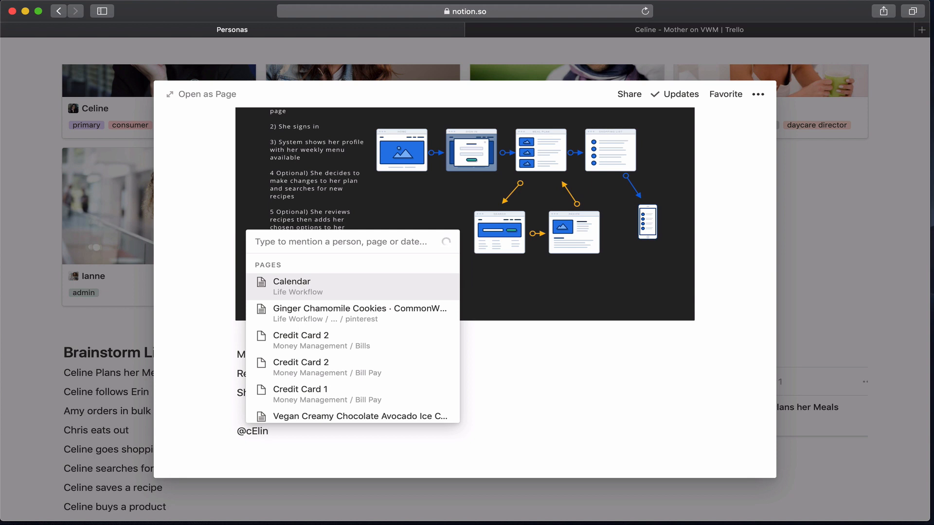
{"action": "type", "text": "e"}
{"action": "left_click", "coordinate": [396, 335]}
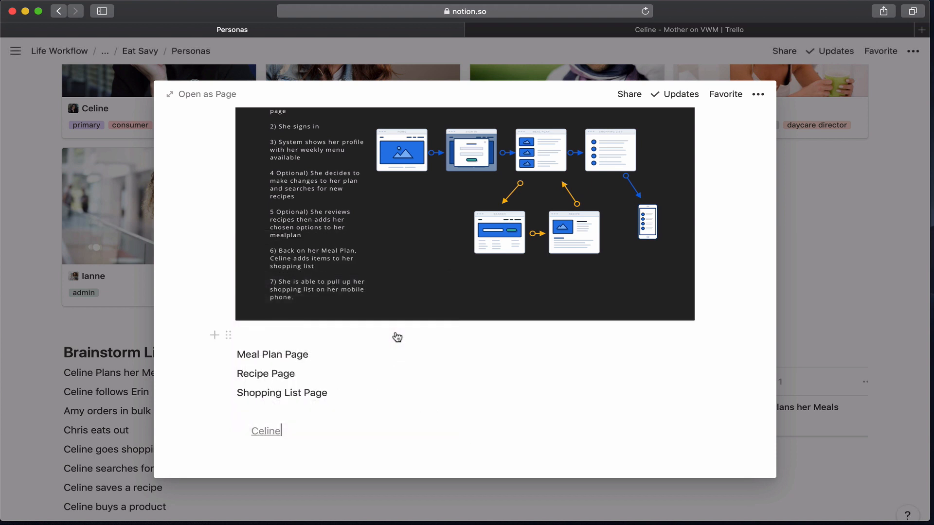
{"action": "scroll", "coordinate": [396, 406], "scroll_direction": "down", "scroll_amount": 1}
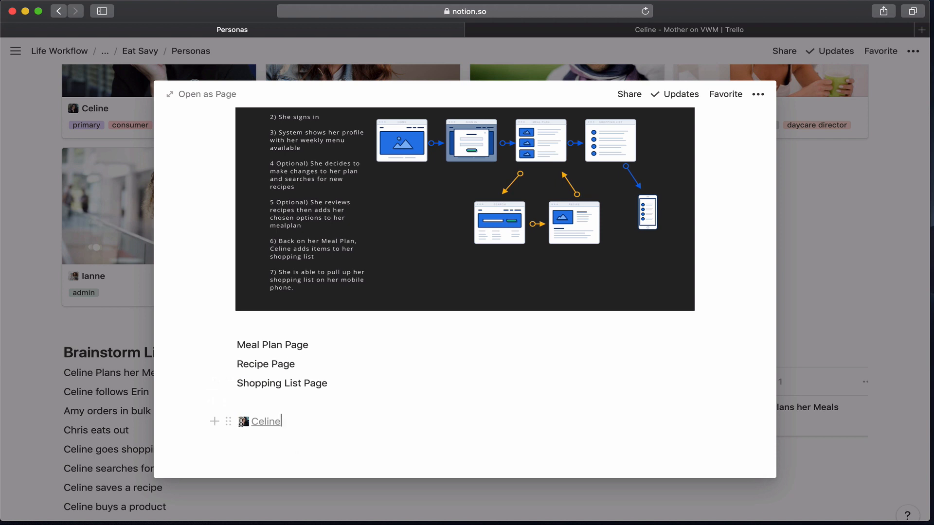
Remove the Celine page mention from the card's body, close the card, and return to the persona gallery
{"action": "key", "text": "Escape"}
{"action": "key", "text": "BackSpace"}
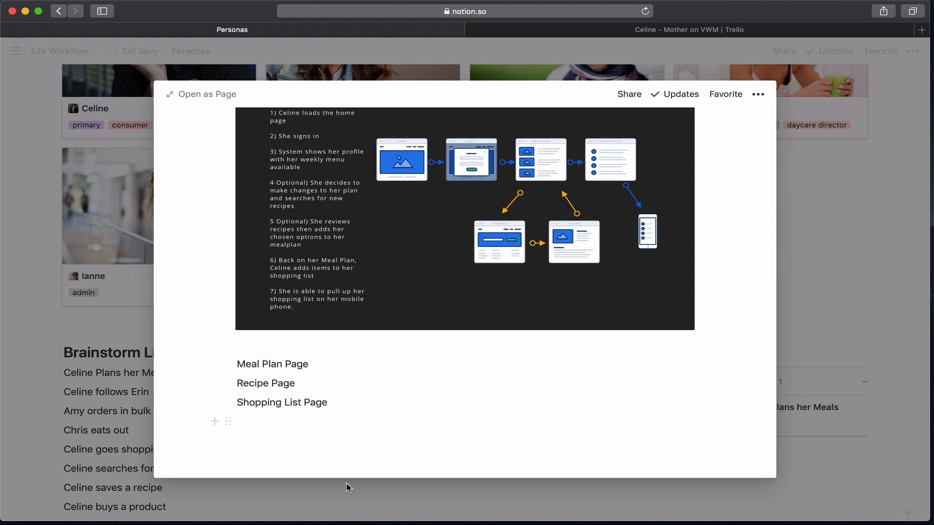
{"action": "left_click", "coordinate": [363, 506]}
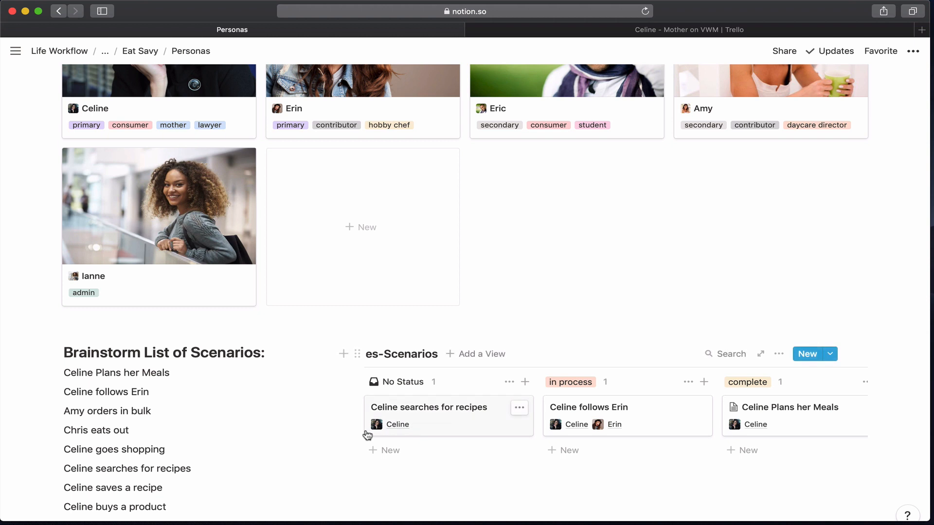
{"action": "scroll", "coordinate": [367, 434], "scroll_direction": "up", "scroll_amount": 5}
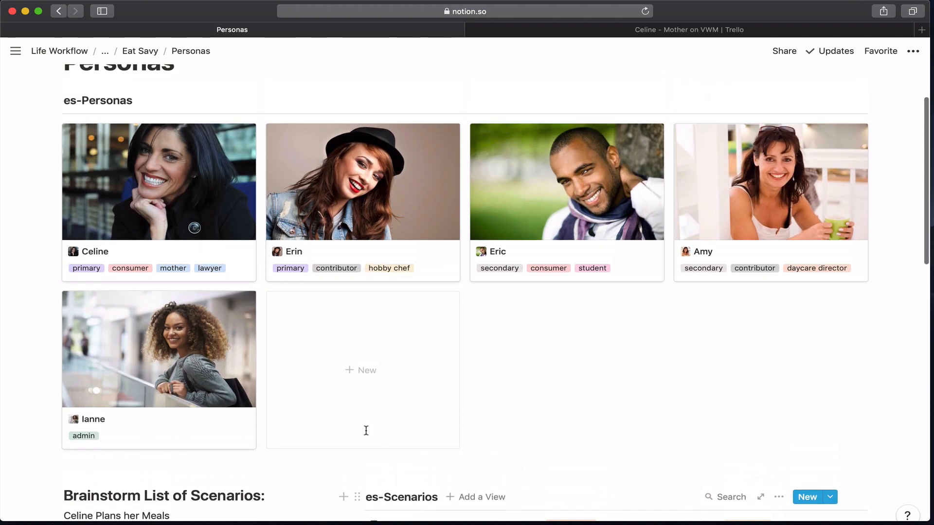
{"action": "scroll", "coordinate": [367, 431], "scroll_direction": "up", "scroll_amount": 3}
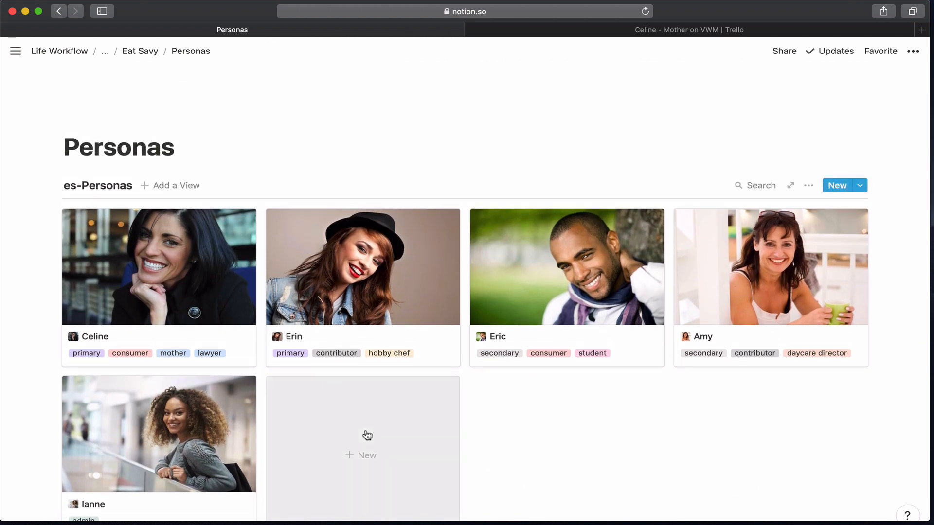